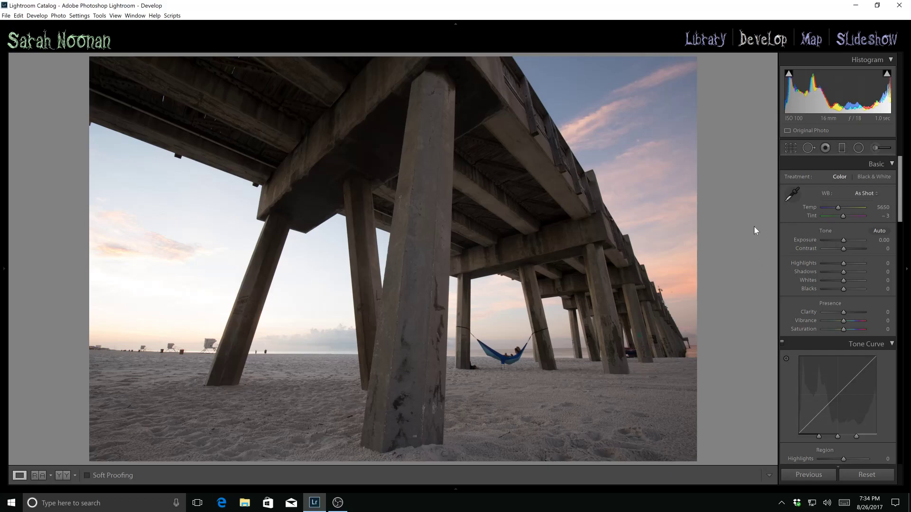
Straighten the photo by rotating the crop to an angle of about 0.46 and apply the crop.
click(789, 148)
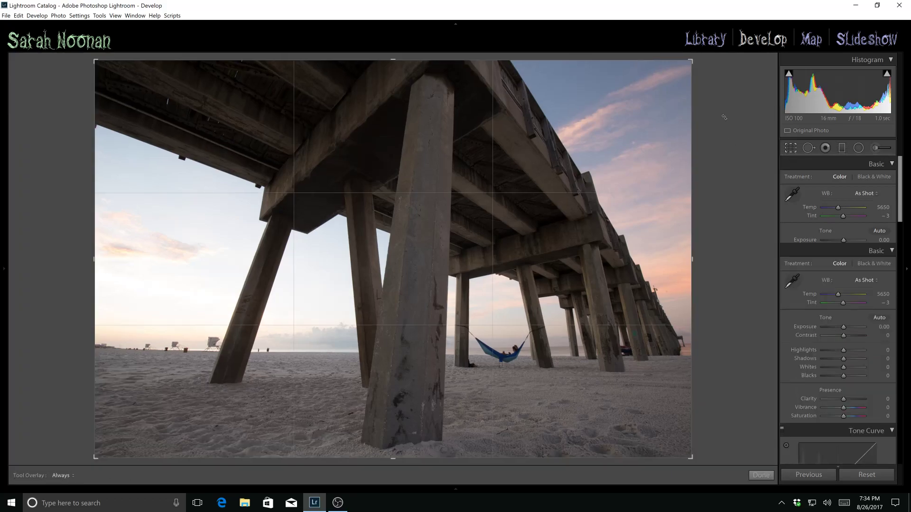
drag(717, 70, 719, 72)
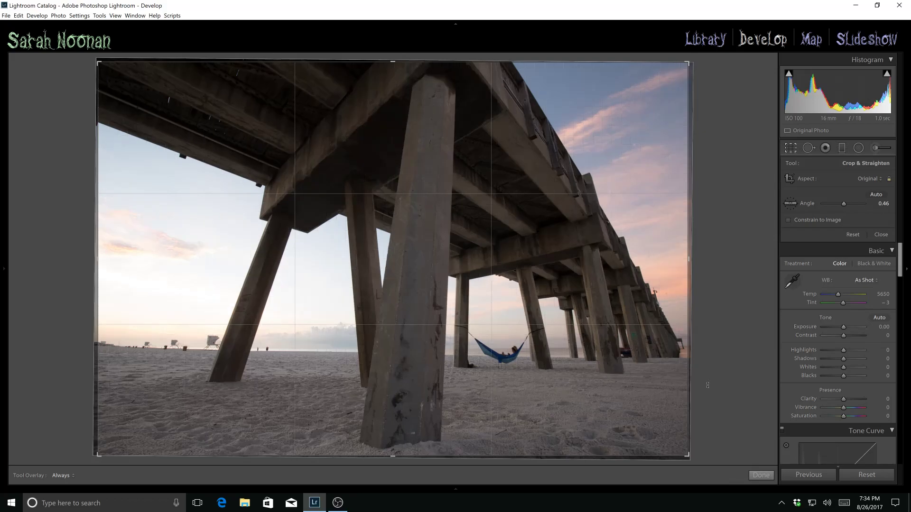
click(761, 475)
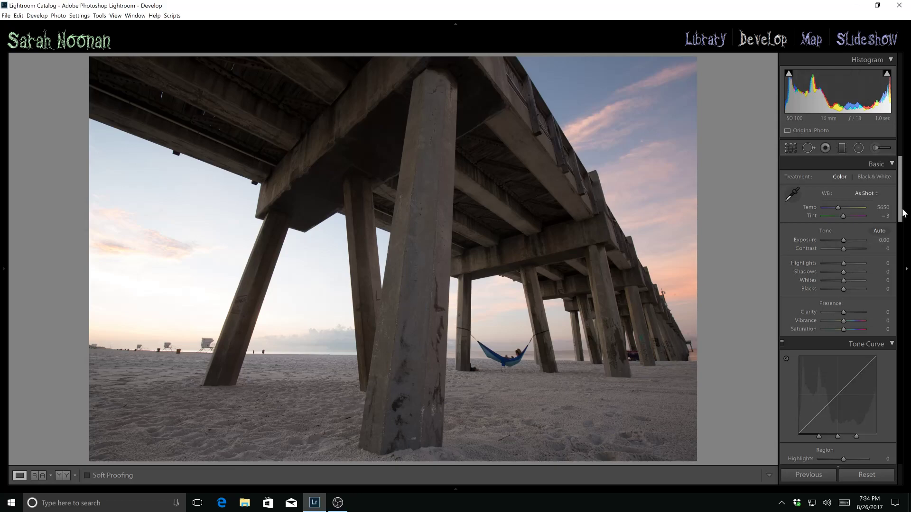
Set the Dehaze amount in the Effects adjustments to +7.
scroll(861, 251, down, 10)
scroll(843, 409, up, 3)
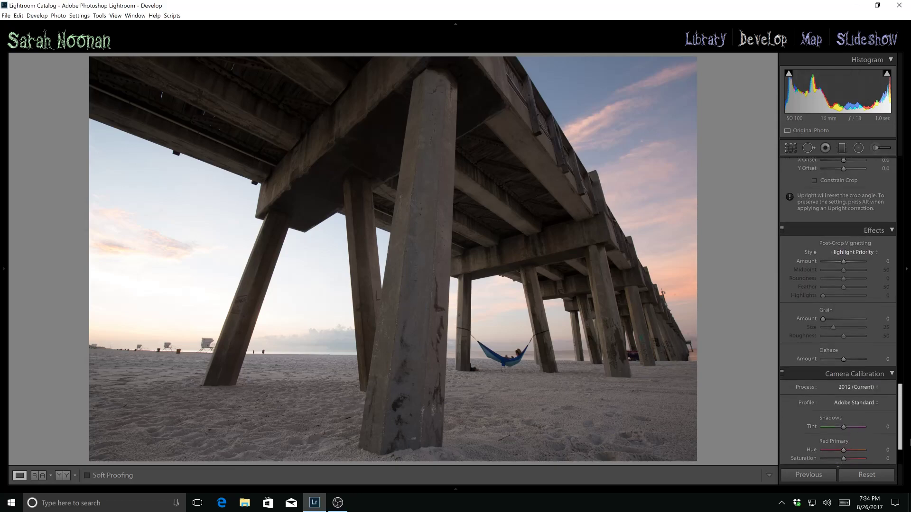
drag(843, 409, 844, 409)
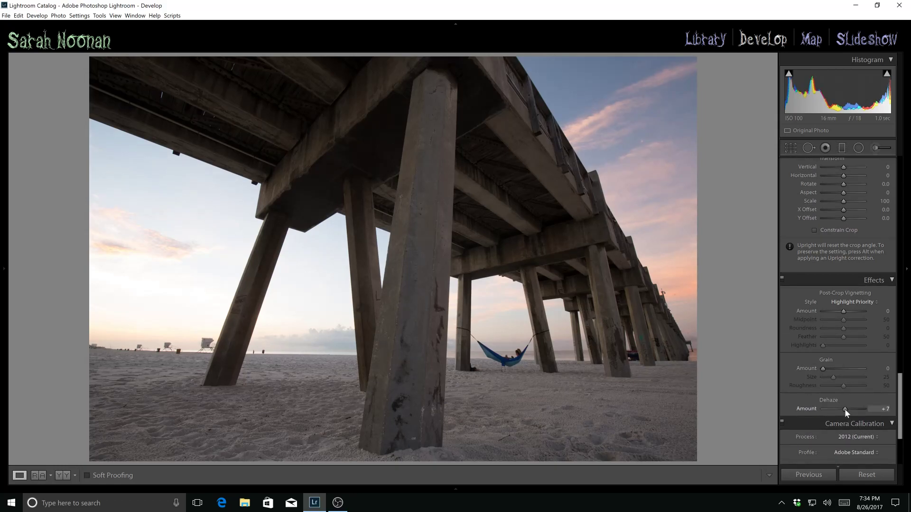
Turn on Remove Chromatic Aberration and compare the photo with and without profile corrections, leaving Enable Profile Corrections off.
drag(903, 380, 903, 336)
scroll(864, 292, up, 2)
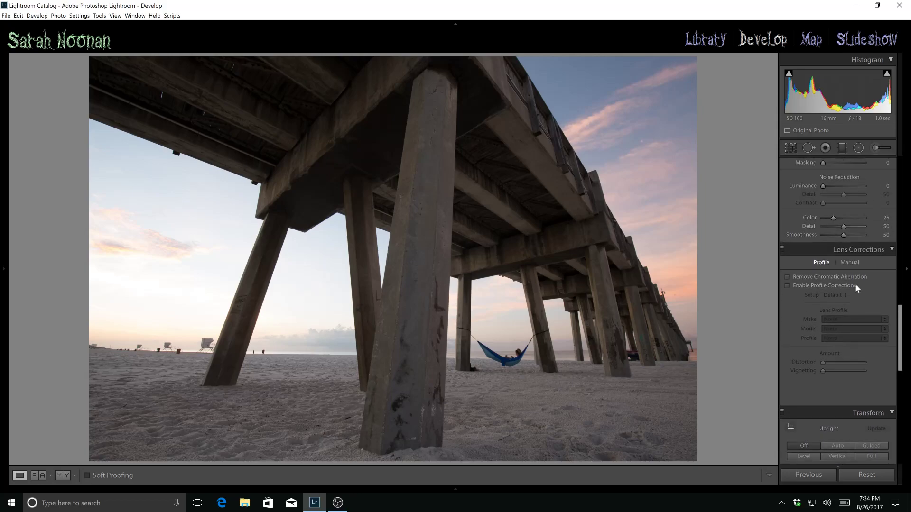
click(785, 276)
click(787, 286)
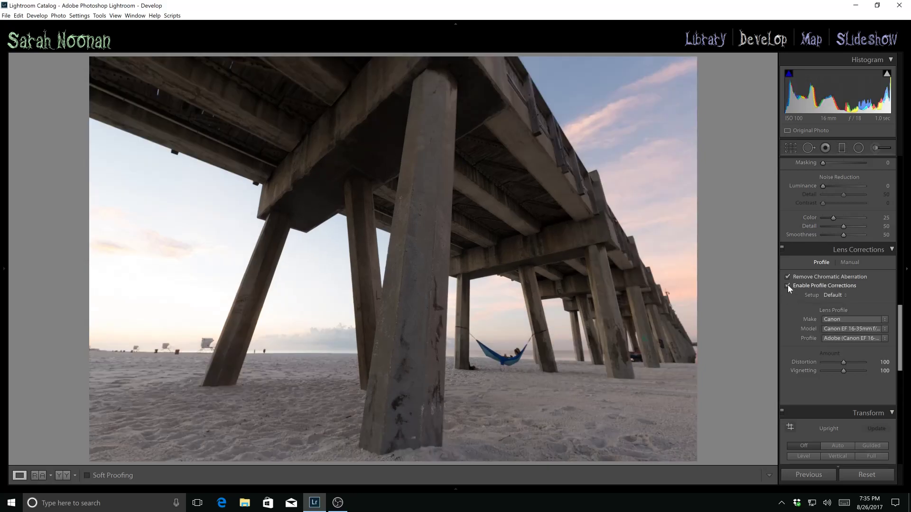
click(787, 286)
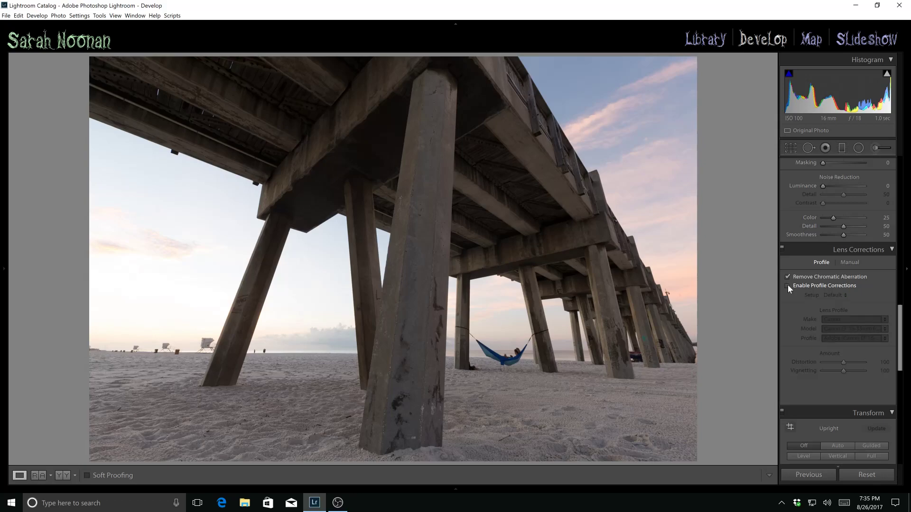
click(787, 286)
click(788, 286)
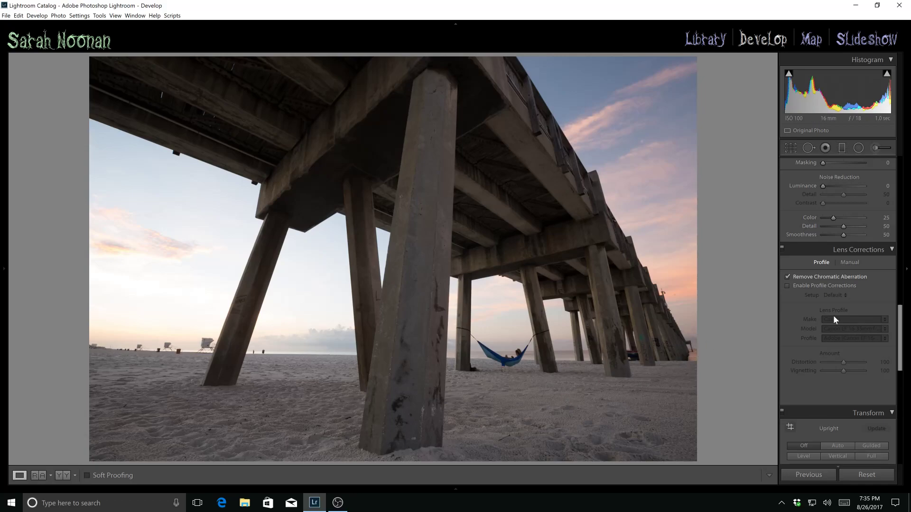
Set the photo's Shadows to +100 and its Highlights to -100 in the Basic adjustments.
drag(900, 326, 903, 163)
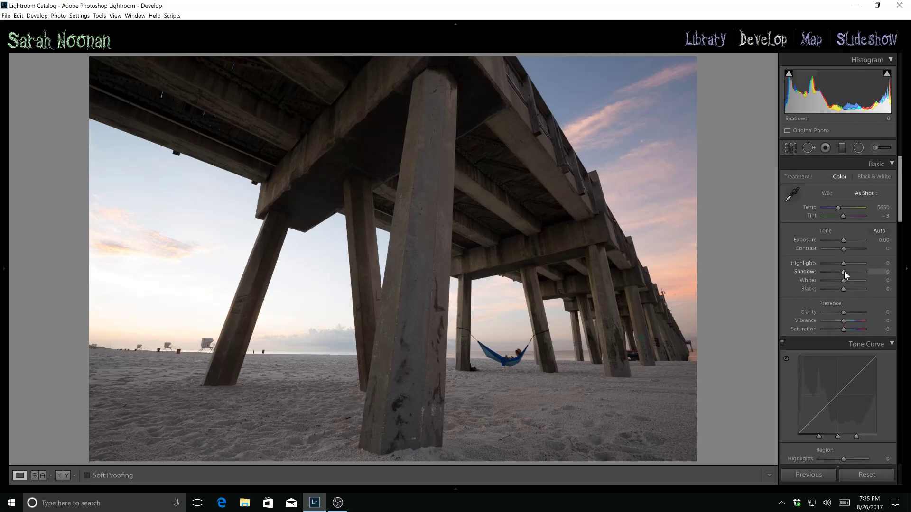
drag(865, 272, 866, 271)
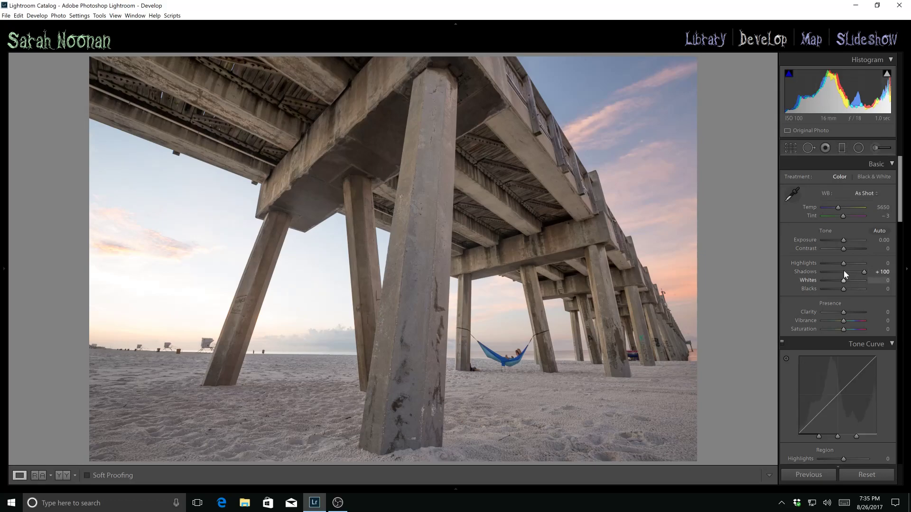
drag(842, 263, 799, 266)
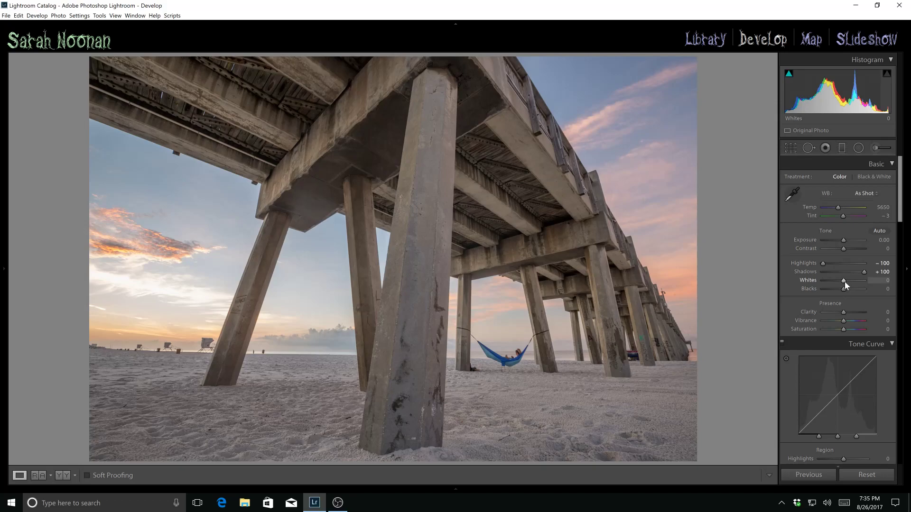
Set the photo's Whites to +25 and its Exposure to -0.17.
drag(843, 281, 847, 281)
drag(844, 281, 847, 282)
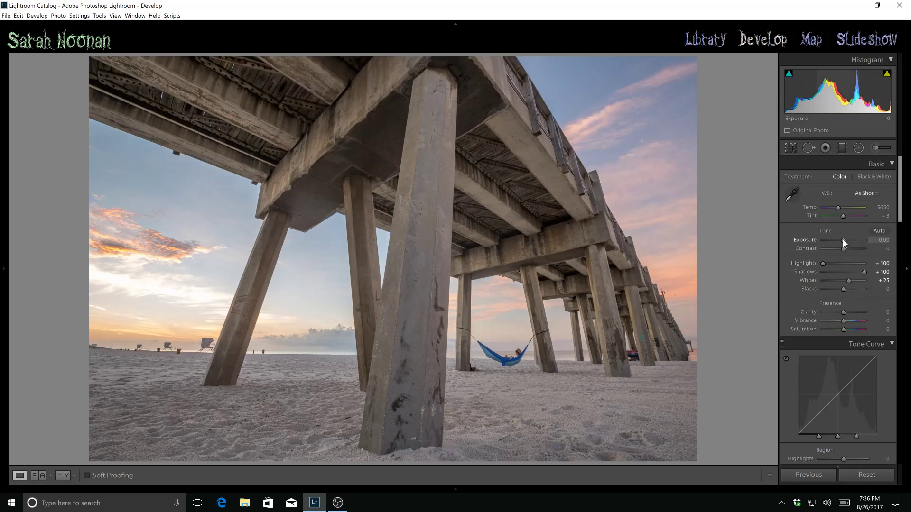
drag(843, 239, 841, 238)
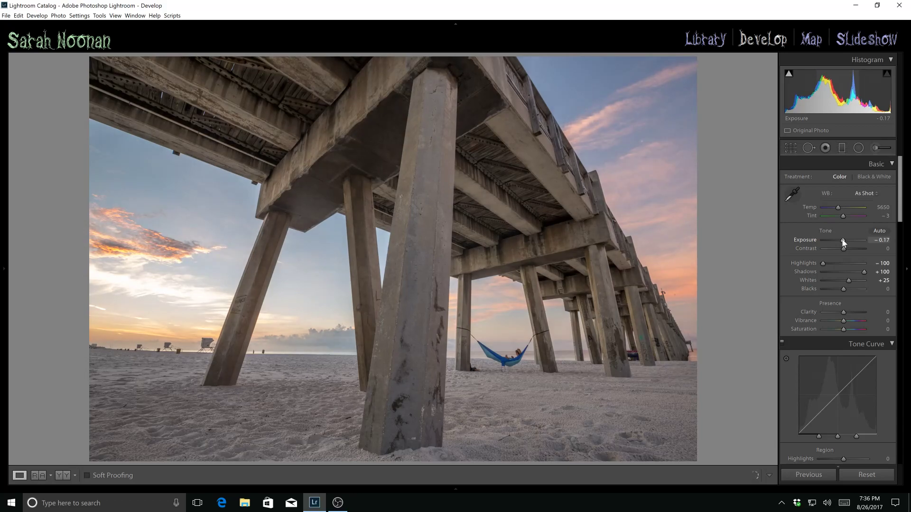
Adjust the Basic settings to Contrast +15, Shadows +80 and Vibrance +23.
drag(841, 250, 845, 250)
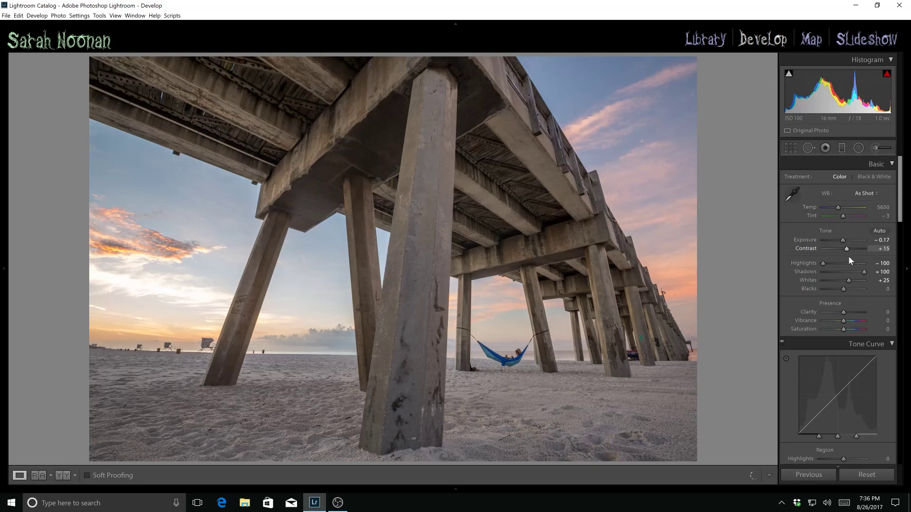
drag(861, 274, 858, 273)
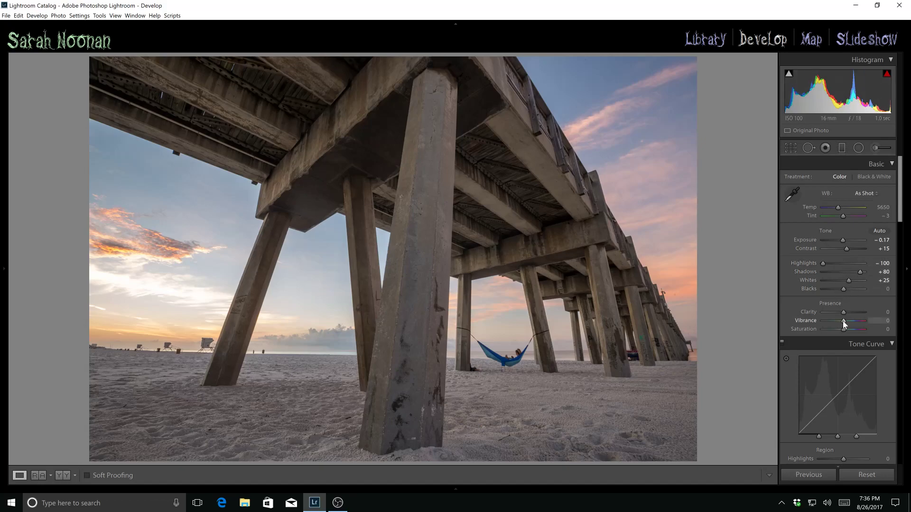
drag(843, 321, 847, 321)
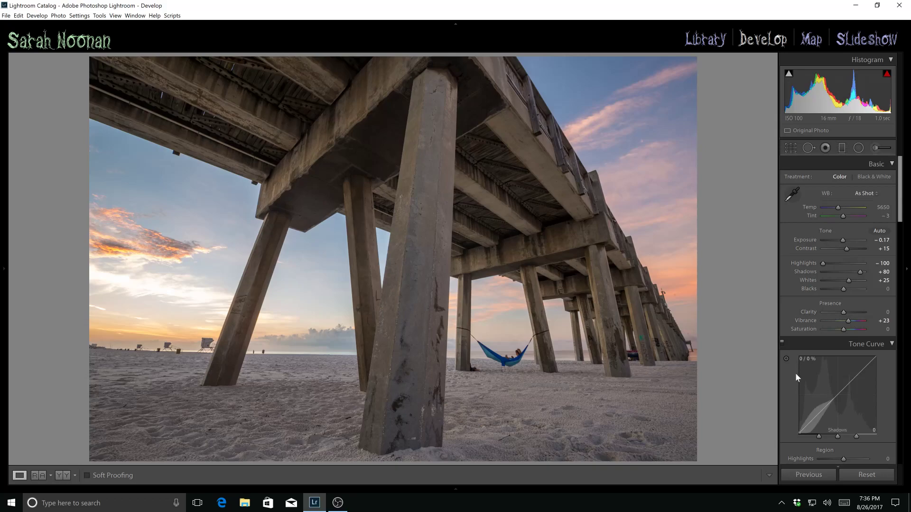
Try Clarity at +100 on the whole photo and reset it to 0.
drag(843, 312, 864, 311)
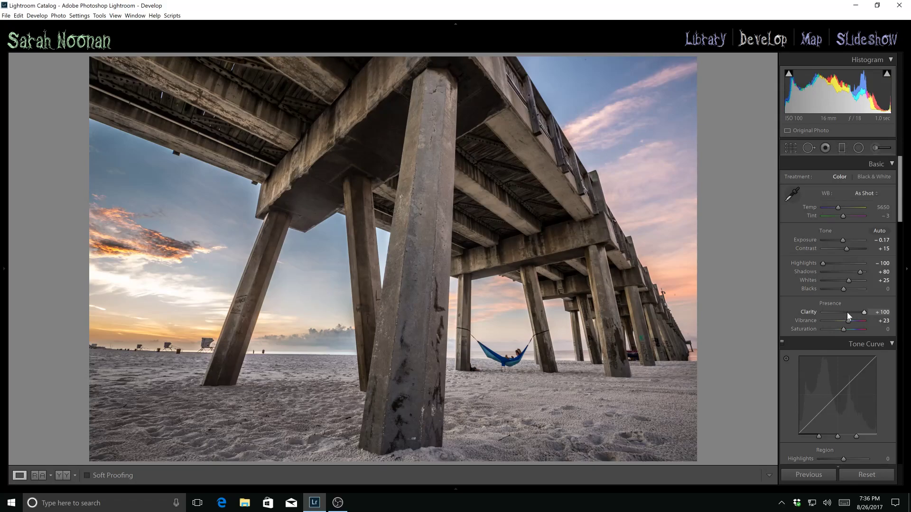
double_click(813, 313)
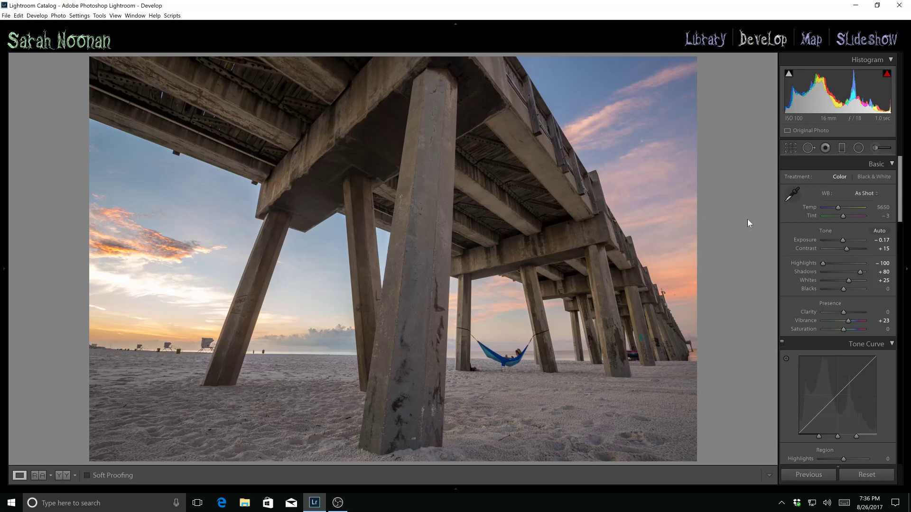
Refine the tone by setting Contrast to +18 and Exposure to -0.46.
drag(846, 248, 841, 241)
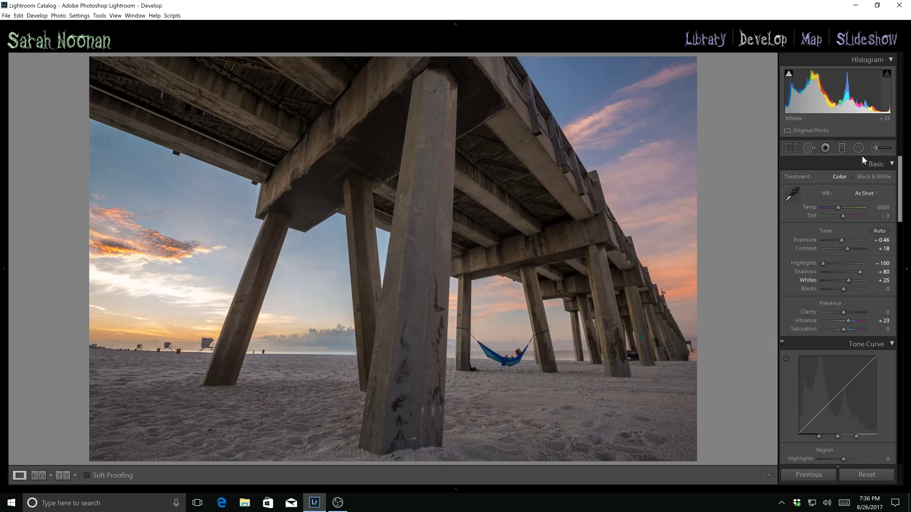
Start an Adjustment Brush mask and reset the brush's Exposure, Shadows and Clarity values to 0.
click(875, 148)
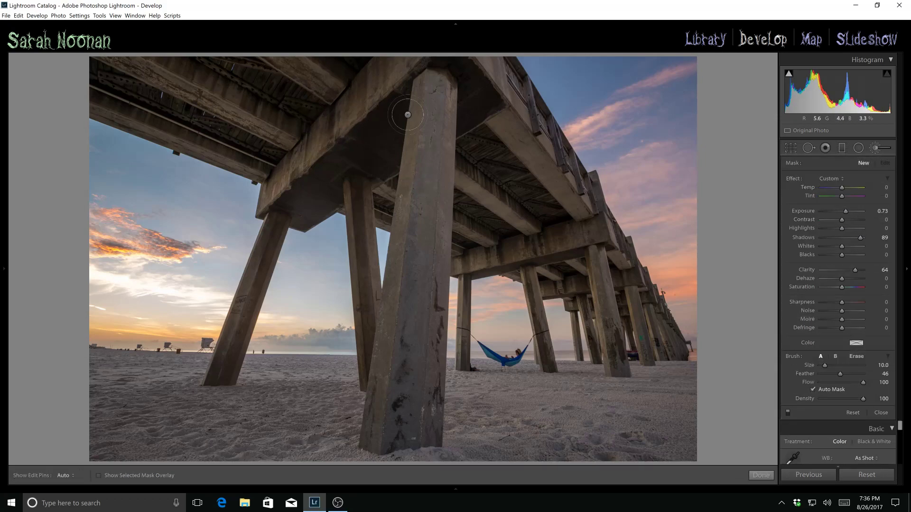
key(bracketright)
double_click(809, 212)
double_click(806, 269)
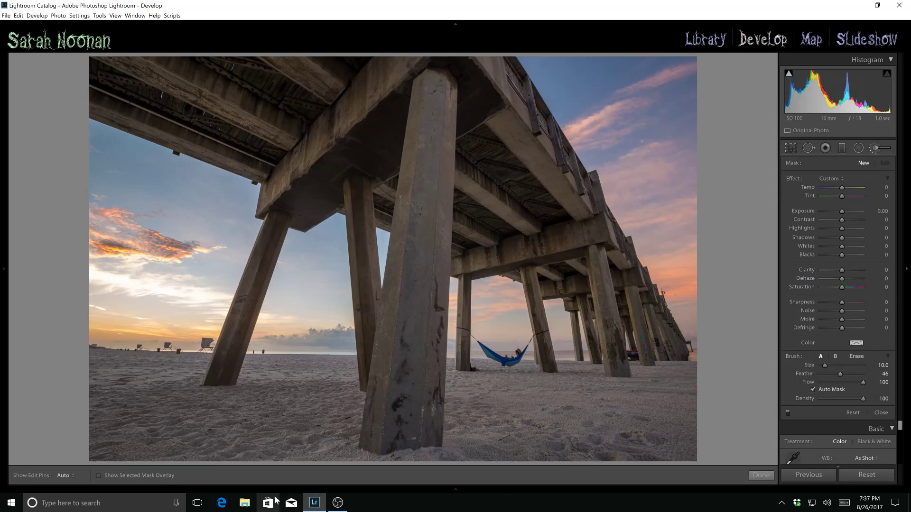
Show the selected mask overlay, turn off Auto Mask and paint the mask over the underside of the pier.
click(99, 475)
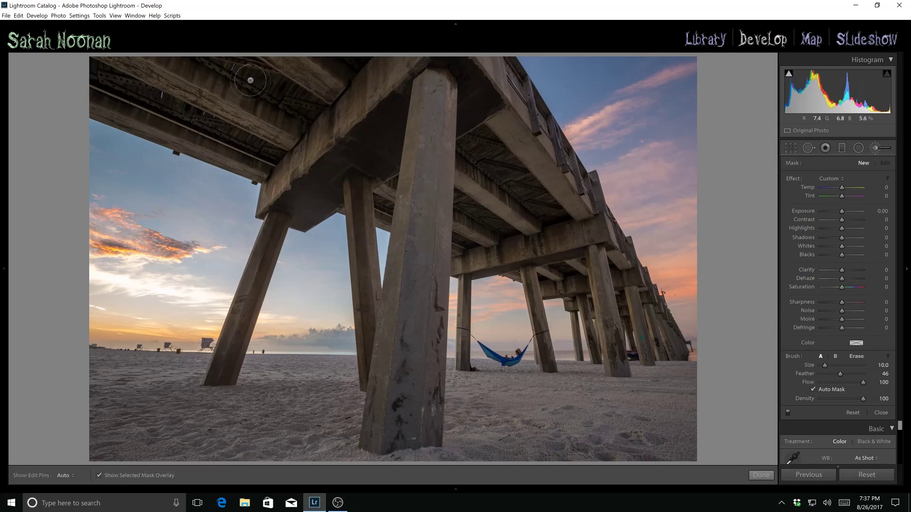
click(812, 389)
scroll(249, 73, up, 3)
mouse_move(215, 57)
mouse_down()
mouse_move(313, 112)
mouse_move(293, 65)
mouse_move(368, 68)
mouse_move(332, 85)
mouse_move(114, 86)
mouse_up()
mouse_move(223, 127)
mouse_down()
mouse_move(285, 147)
mouse_move(306, 194)
mouse_move(402, 94)
mouse_move(375, 119)
mouse_move(308, 150)
mouse_move(390, 73)
mouse_move(409, 70)
mouse_move(453, 92)
mouse_move(491, 150)
mouse_move(471, 97)
mouse_move(543, 173)
mouse_move(565, 220)
mouse_move(517, 213)
mouse_move(444, 156)
mouse_move(379, 189)
mouse_move(487, 237)
mouse_move(523, 227)
mouse_move(469, 210)
mouse_move(546, 245)
mouse_move(577, 278)
mouse_move(567, 267)
mouse_move(579, 260)
mouse_move(654, 331)
mouse_move(638, 332)
mouse_move(654, 331)
mouse_move(616, 359)
mouse_up()
Extend the brush mask down the large front pillar of the pier with a brush size of 11.
key(bracketleft)
key(bracketleft)
key(bracketleft)
key(bracketleft)
key(bracketleft)
key(bracketleft)
key(bracketleft)
key(bracketleft)
key(h)
key(bracketright)
key(bracketright)
key(bracketright)
key(bracketright)
key(bracketright)
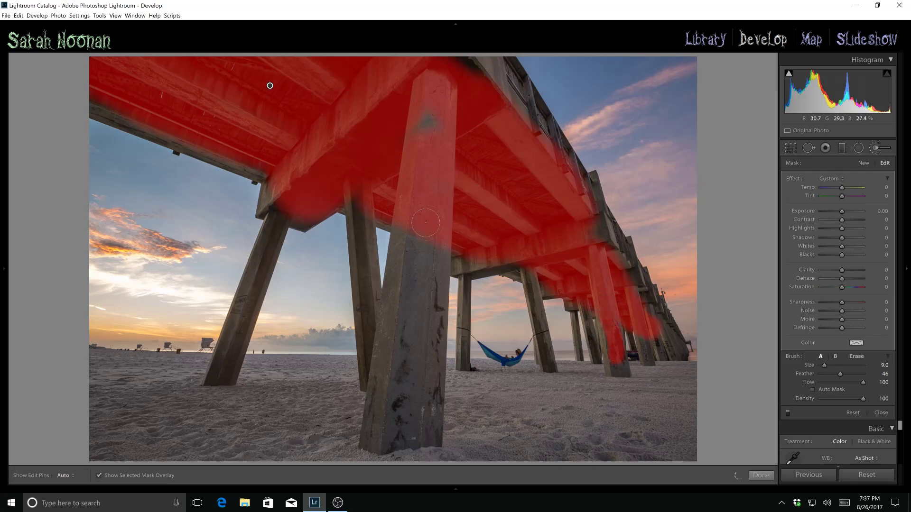
mouse_move(416, 264)
mouse_down()
mouse_move(397, 423)
mouse_move(420, 425)
mouse_move(434, 392)
mouse_up()
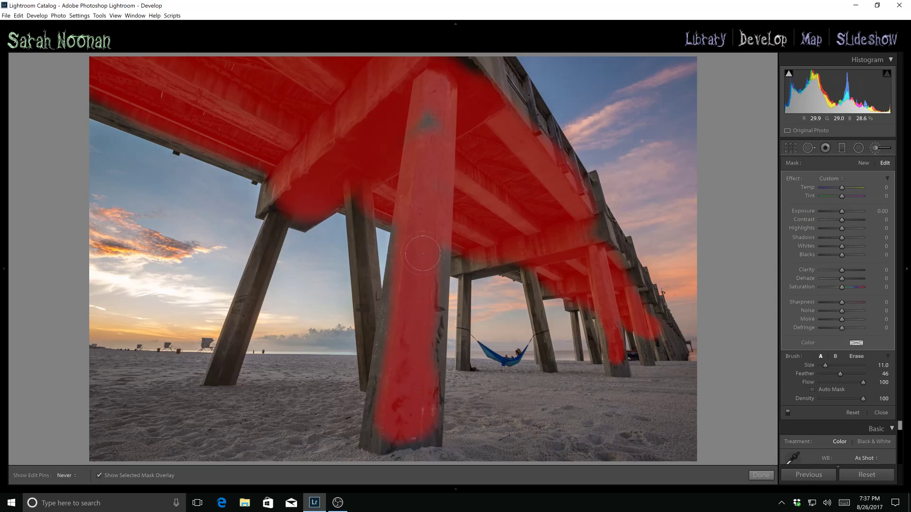
mouse_move(409, 277)
mouse_down()
mouse_move(392, 342)
mouse_move(396, 394)
mouse_move(380, 398)
mouse_move(385, 411)
mouse_up()
key(h)
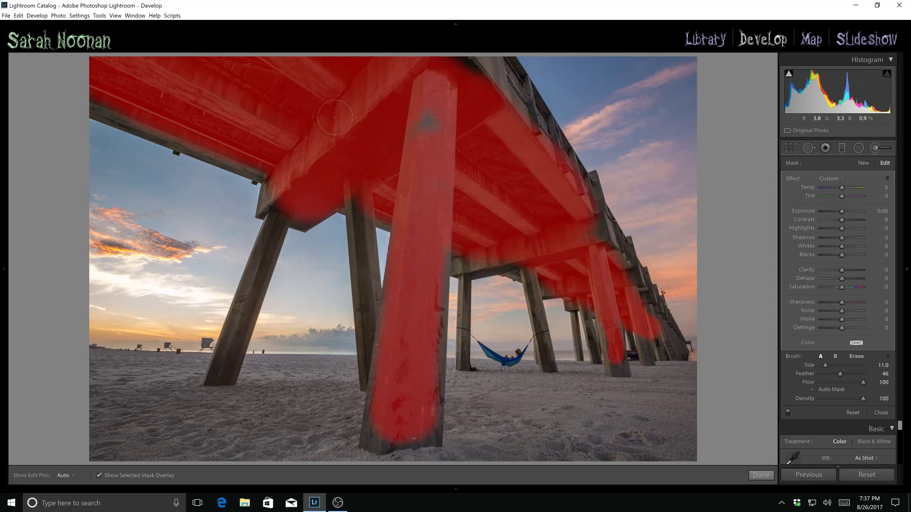
Fill in the mask on the beam at the top edge of the pier, just right of the front pillar.
key(h)
click(476, 67)
key(h)
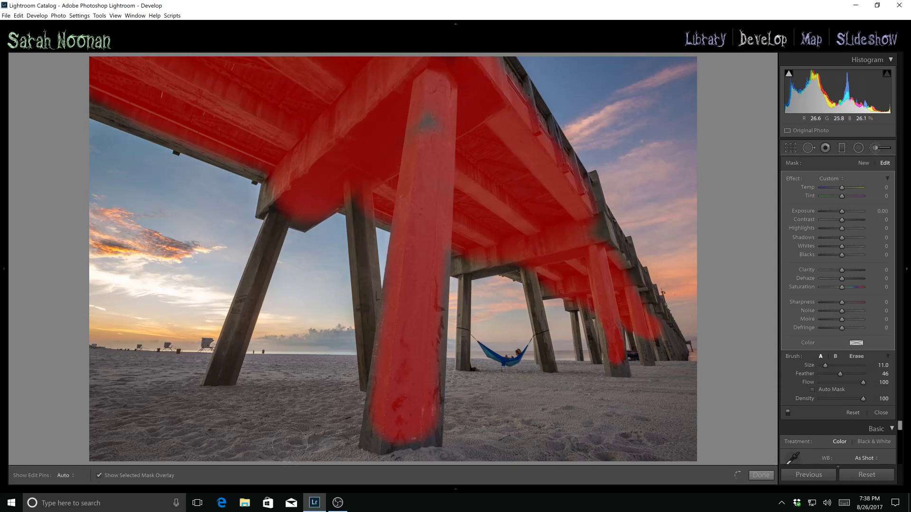
Turn on Auto Mask, reduce the brush size to 6 and paint the mask over the two pillars left of the front pillar.
scroll(352, 206, down, 5)
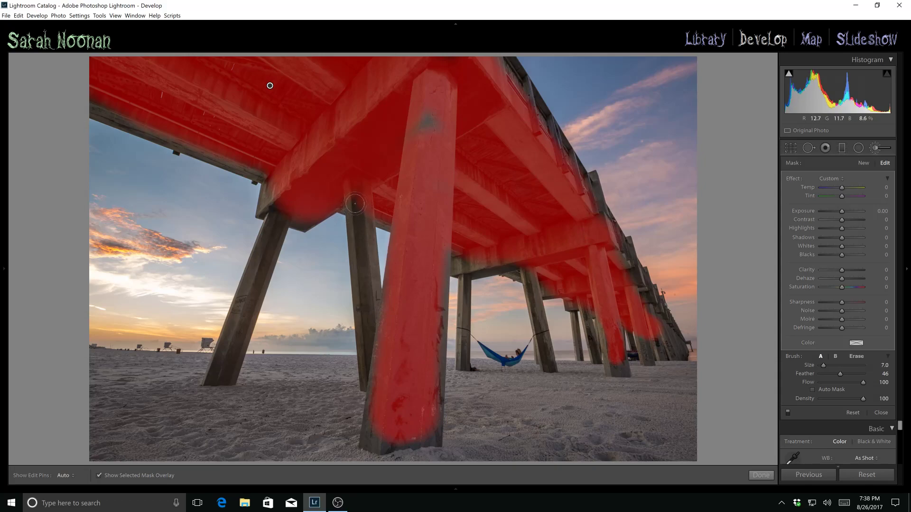
click(812, 389)
key(h)
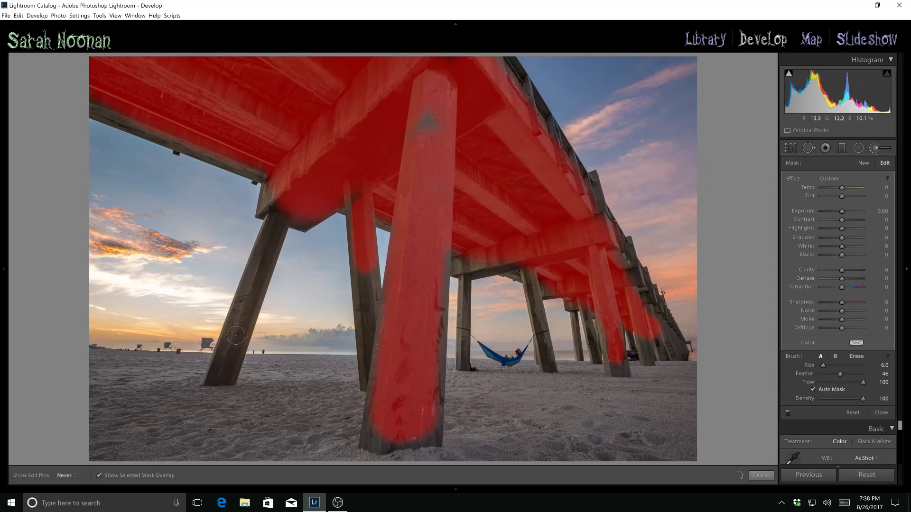
key(h)
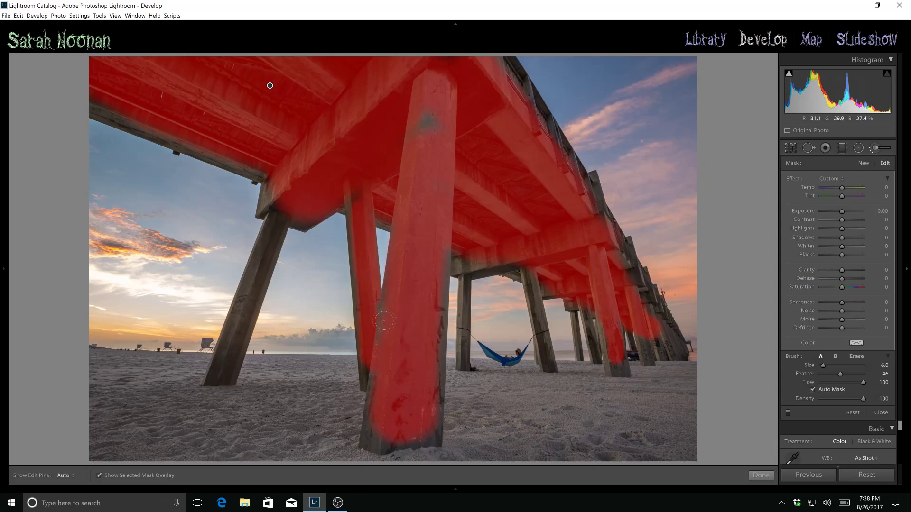
key(h)
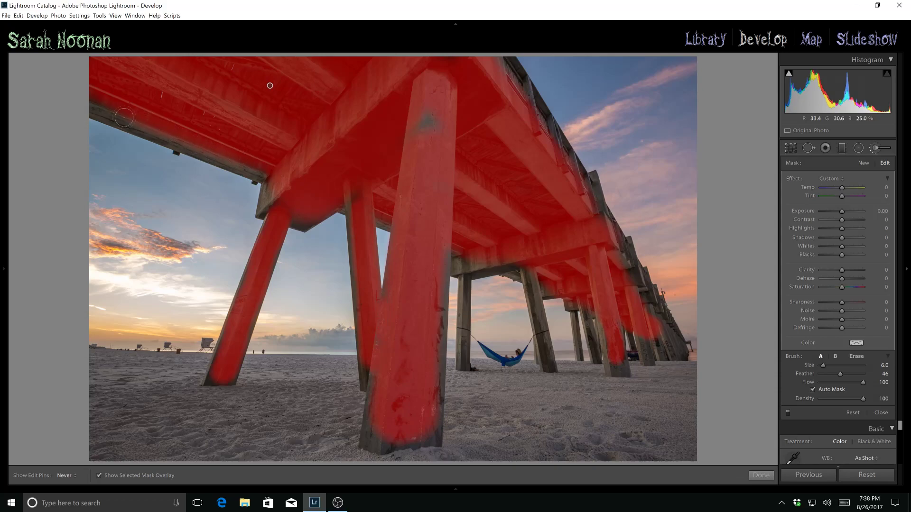
Extend the mask along the lower left edge of the pier deck and over the pier's far right end.
key(h)
key(h)
scroll(426, 119, up, 4)
scroll(616, 257, down, 4)
drag(635, 285, 675, 345)
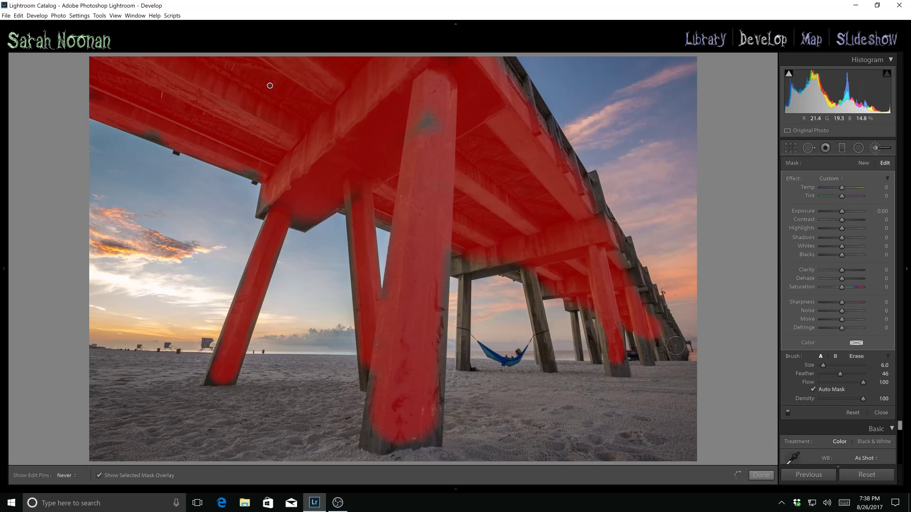
key(h)
key(h)
Shrink the brush to size 3 and paint the mask over the two pillars holding the hammock and their crossbeam.
scroll(531, 277, down, 2)
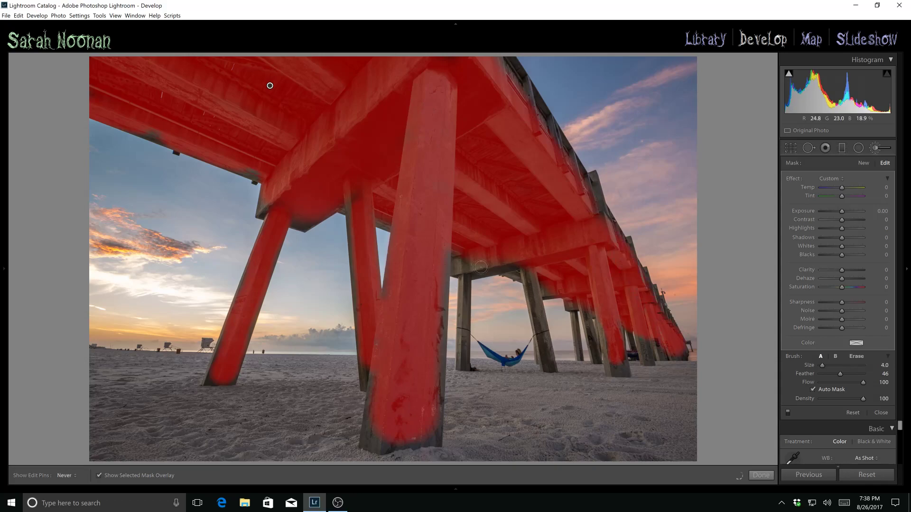
scroll(473, 267, down, 2)
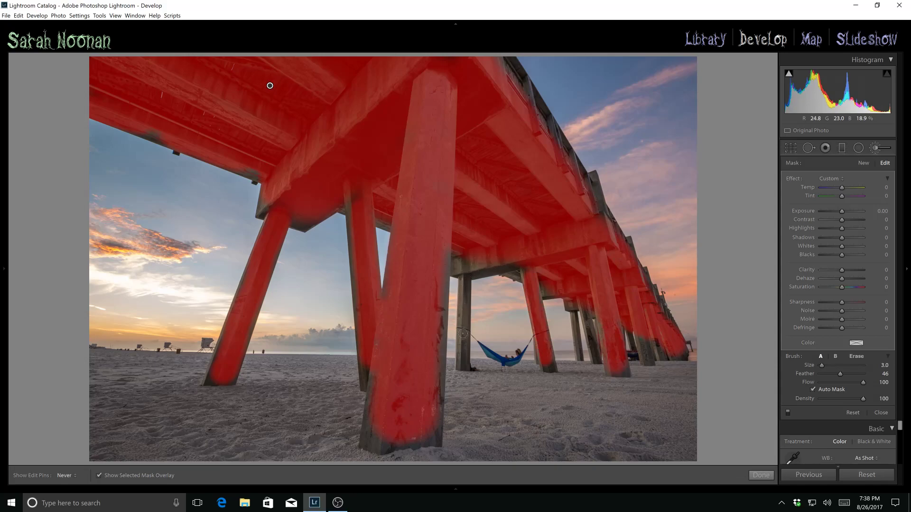
drag(464, 355, 464, 364)
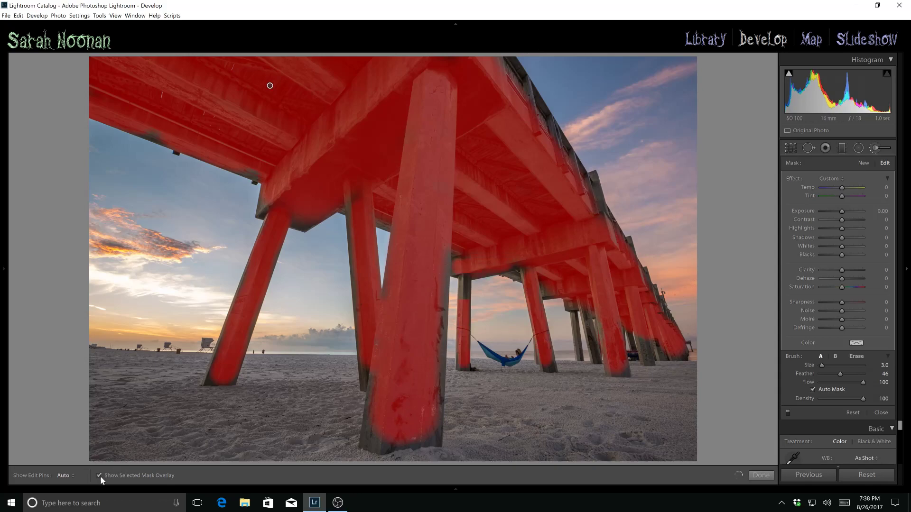
Hide the mask overlay and set the pier mask's Temp to 10, Contrast to 25, Clarity to 34 and Saturation to 8.
click(149, 478)
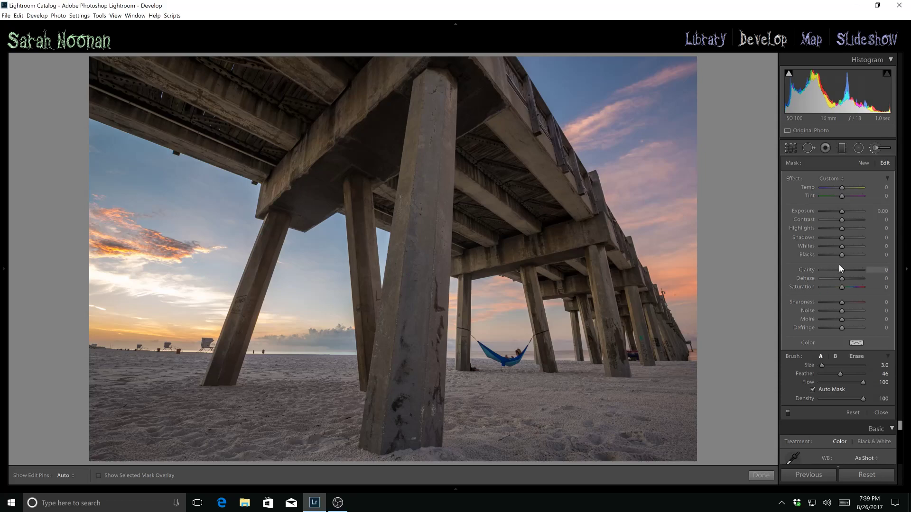
drag(842, 269, 852, 269)
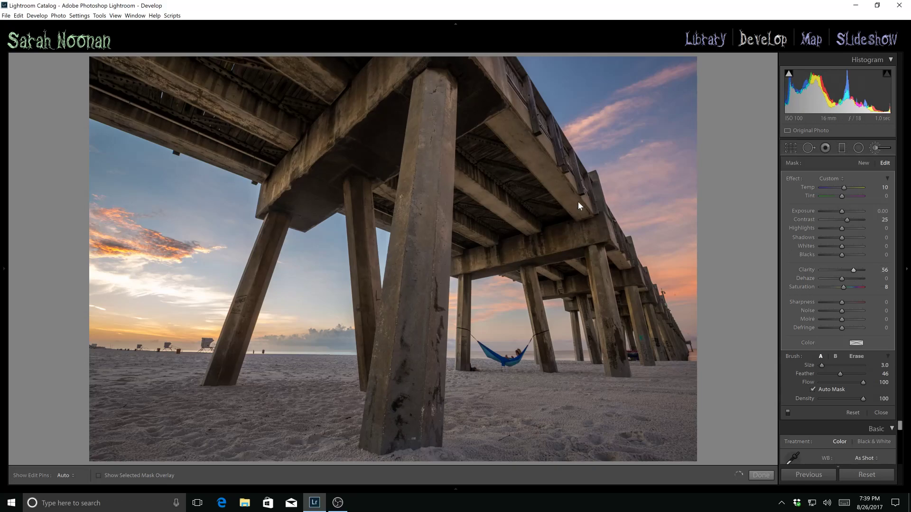
click(847, 270)
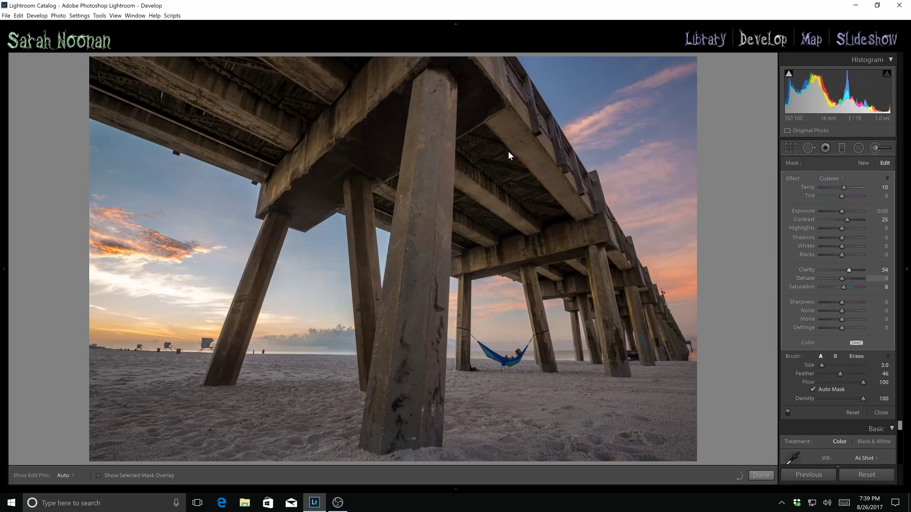
Start a new brush mask with size 9 and Clarity 100, and paint it over the deck's underside right of the front pillar.
click(868, 162)
scroll(535, 190, up, 6)
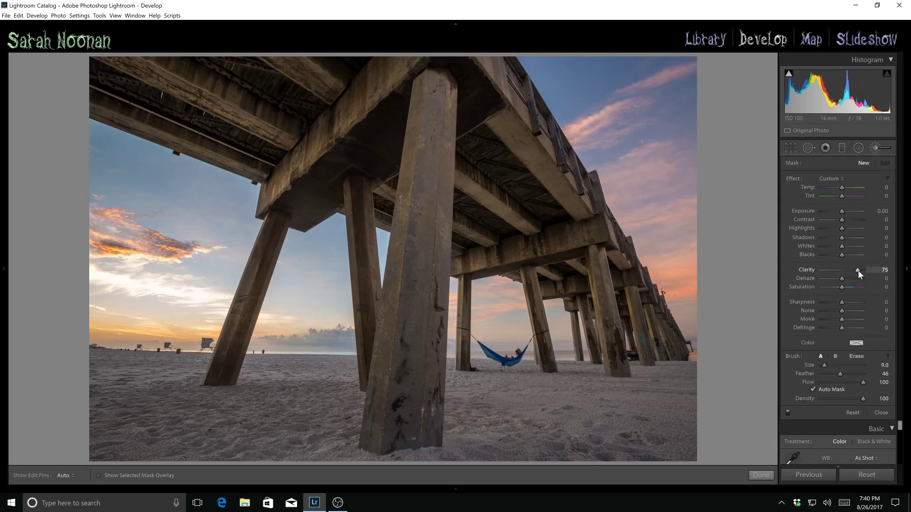
drag(859, 269, 862, 269)
key(h)
mouse_move(547, 211)
mouse_down()
mouse_move(489, 152)
mouse_move(520, 186)
mouse_up()
key(h)
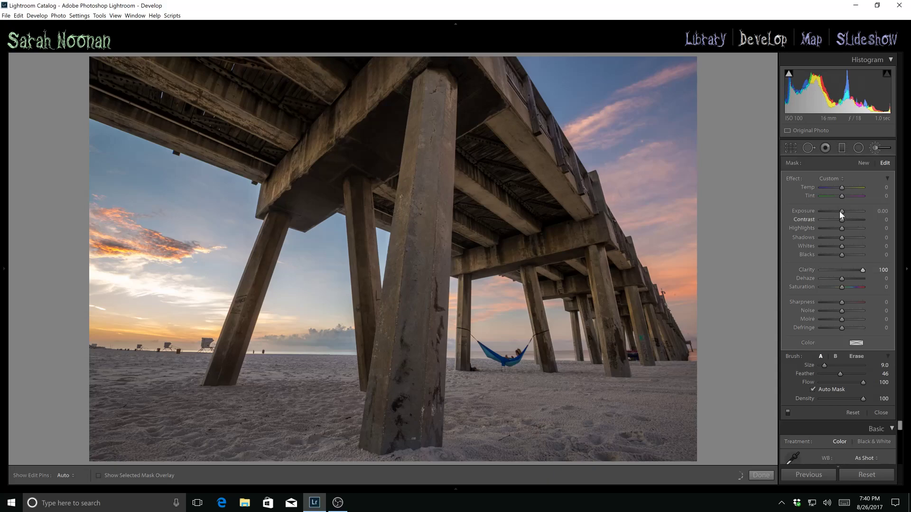
Raise the new mask's Exposure to 0.86 and enlarge the brush to size 11.
drag(841, 209, 846, 212)
scroll(498, 218, down, 3)
scroll(488, 221, down, 1)
scroll(303, 103, up, 5)
key(h)
key(h)
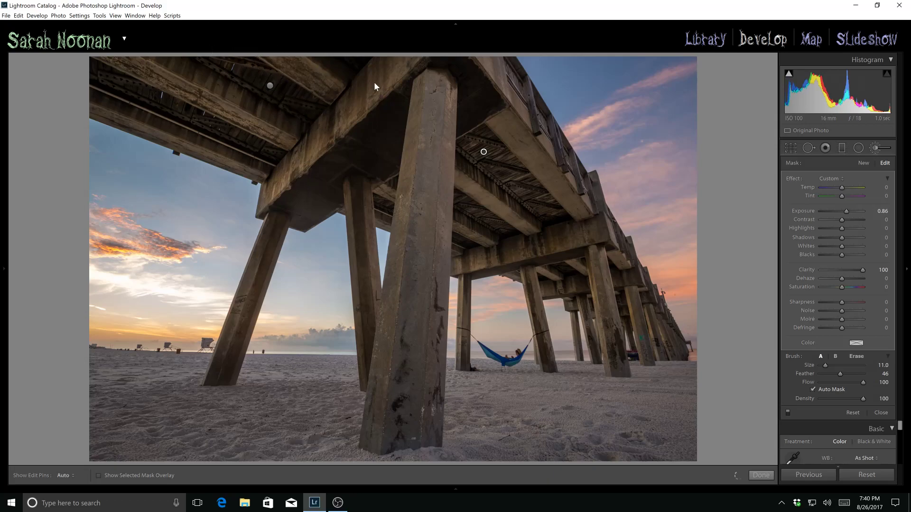
Reduce the brush size to 7 and paint the brightening mask over the deck's underside in the photo's upper left.
scroll(348, 64, down, 4)
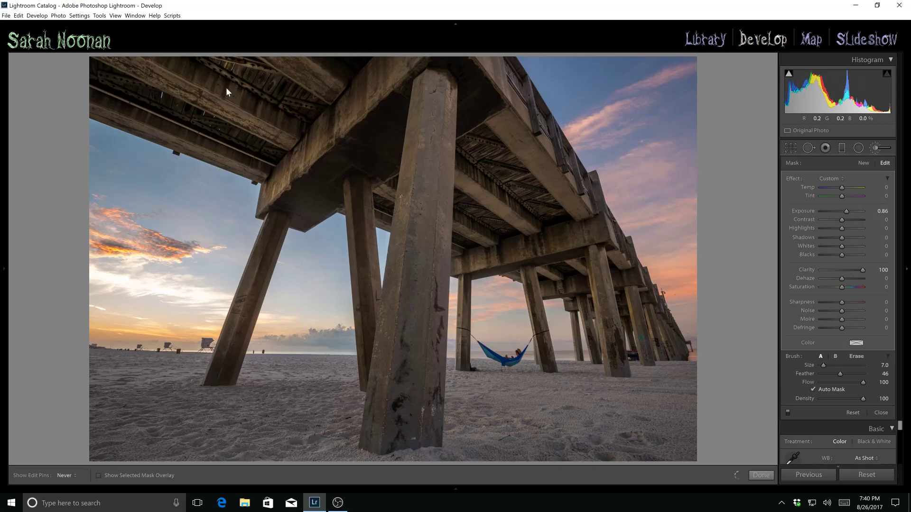
key(h)
mouse_move(215, 136)
mouse_down()
mouse_move(97, 93)
mouse_move(212, 96)
mouse_up()
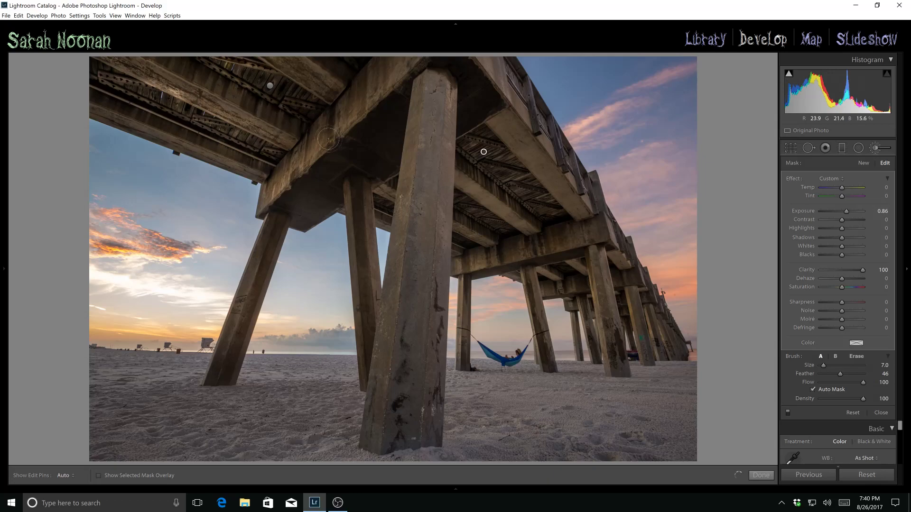
Touch up the brightening mask on the underside between the beams, varying the brush size between 5 and 7.
key(h)
key(bracketleft)
key(bracketleft)
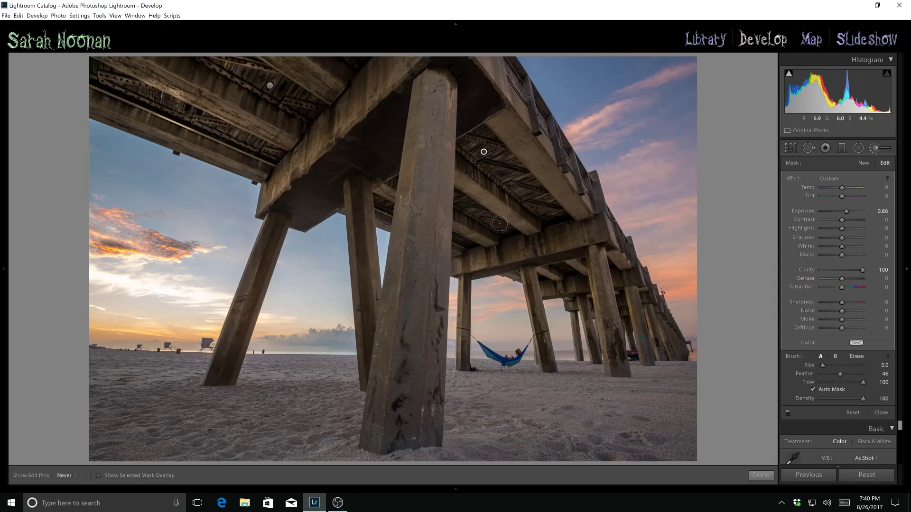
key(h)
key(h)
key(h)
key(bracketright)
key(bracketright)
key(h)
key(h)
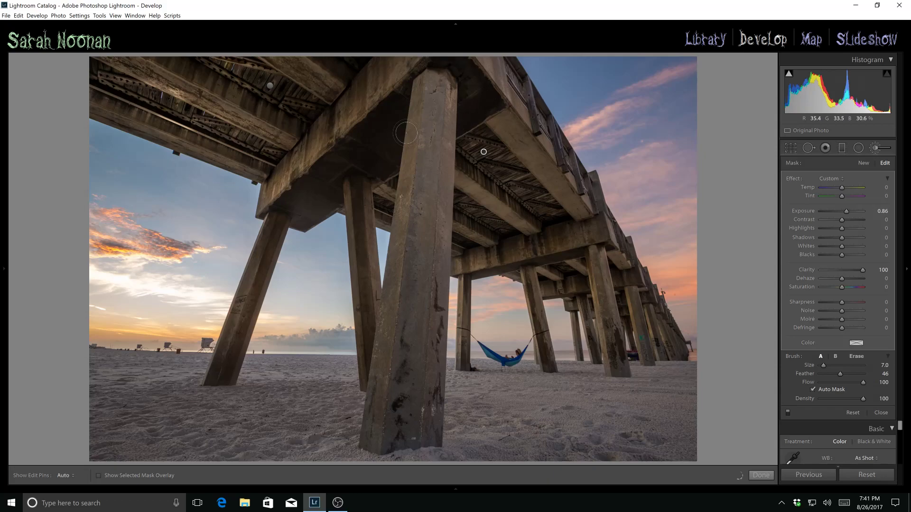
key(h)
key(h)
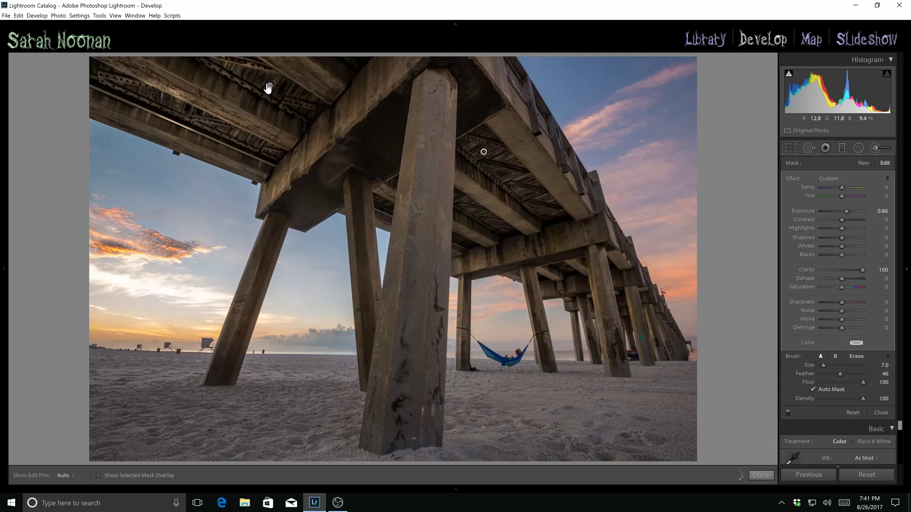
key(bracketright)
key(bracketleft)
key(bracketleft)
key(Right)
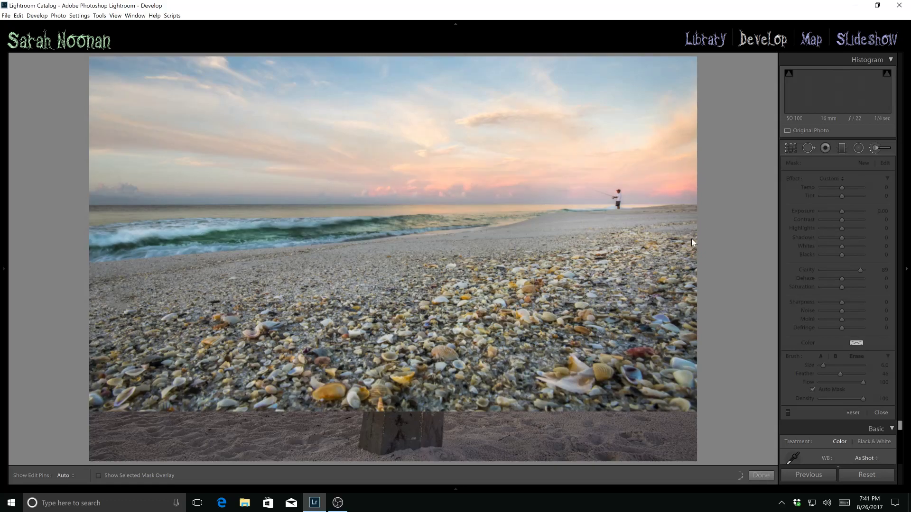
key(F6)
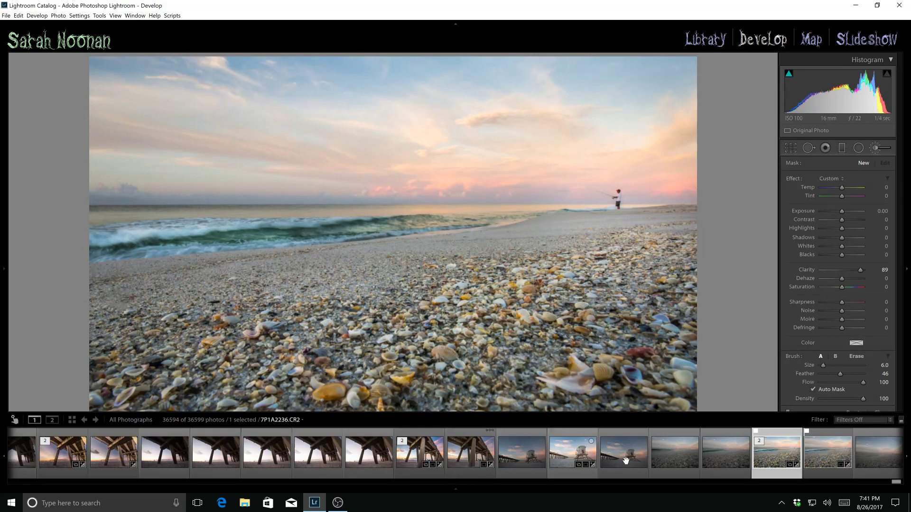
click(474, 455)
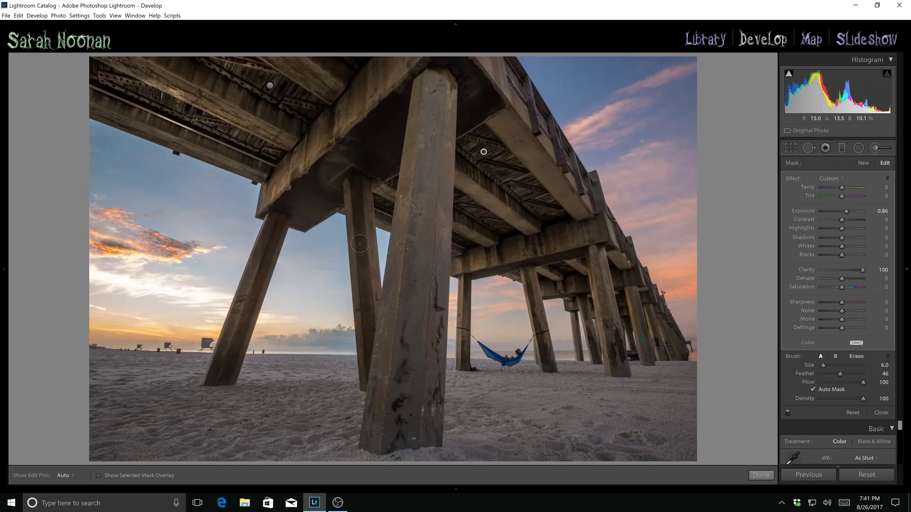
Finish the brush adjustments and open the pier photo for editing in Adobe Photoshop CC 2017.
click(759, 475)
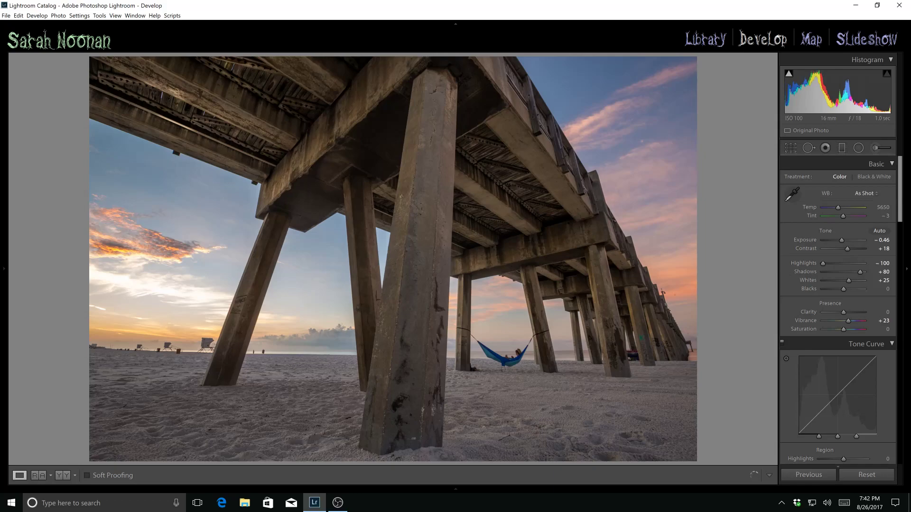
right_click(450, 260)
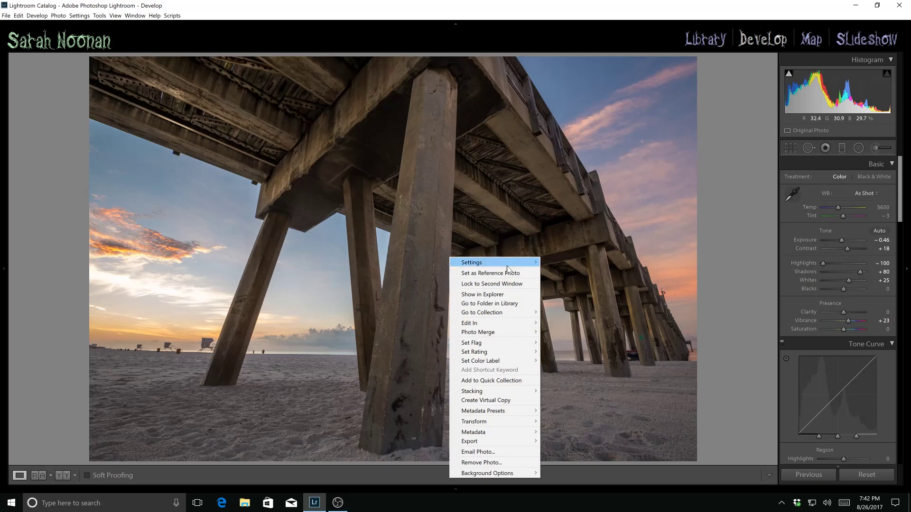
mouse_move(491, 323)
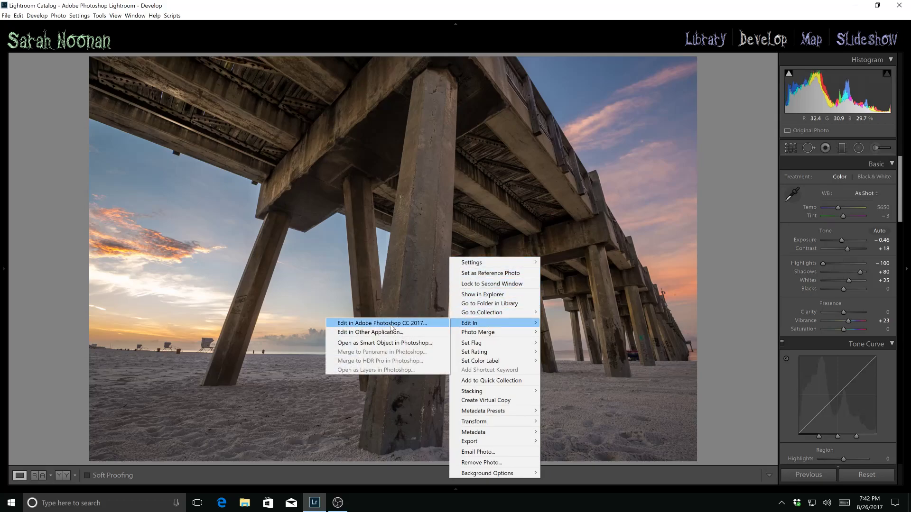
click(406, 327)
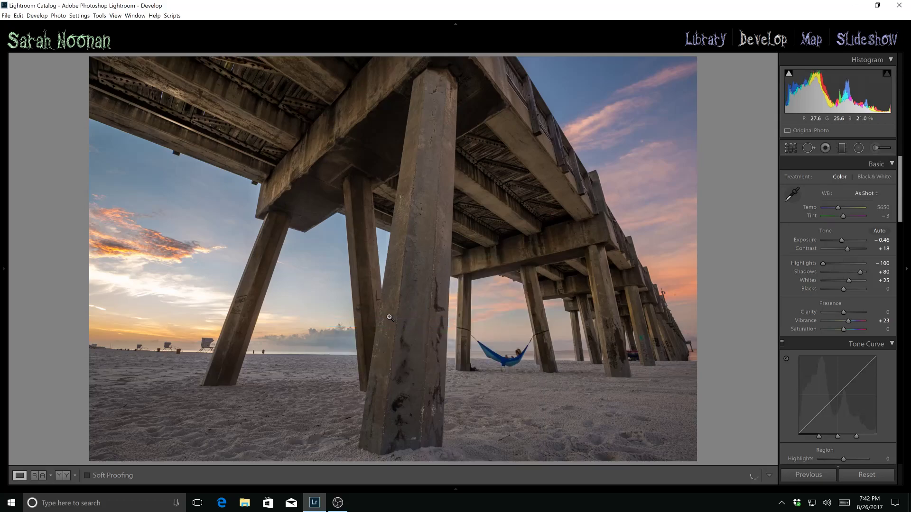
click(459, 269)
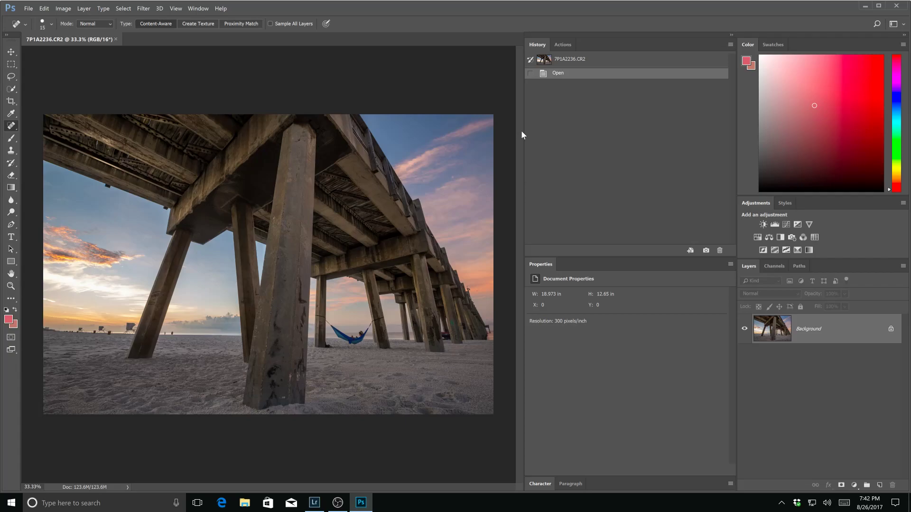
Collapse the History and Properties panels to enlarge the workspace and duplicate the Background layer.
click(732, 36)
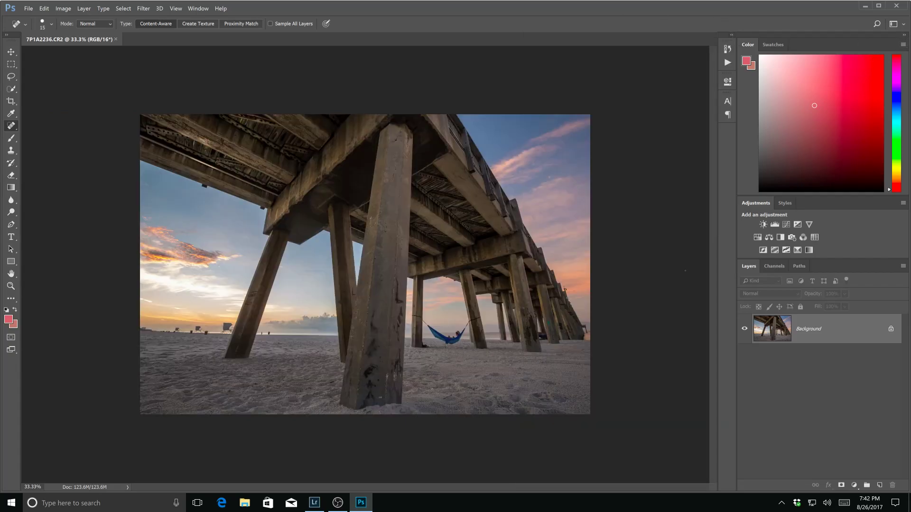
key(ctrl+plus)
key(ctrl+plus)
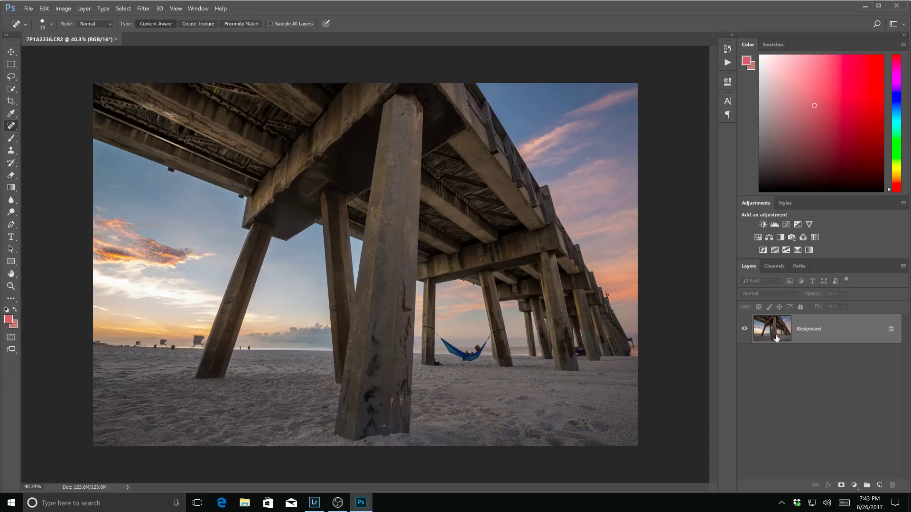
drag(777, 338, 776, 335)
key(ctrl+j)
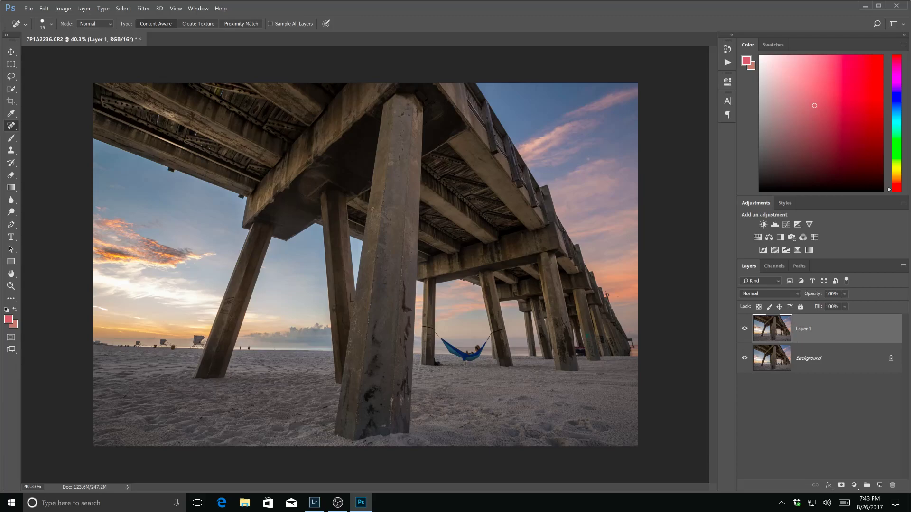
Choose the Spot Healing Brush Tool and set its brush size to 80.
scroll(365, 265, up, 1)
scroll(365, 264, down, 1)
click(16, 131)
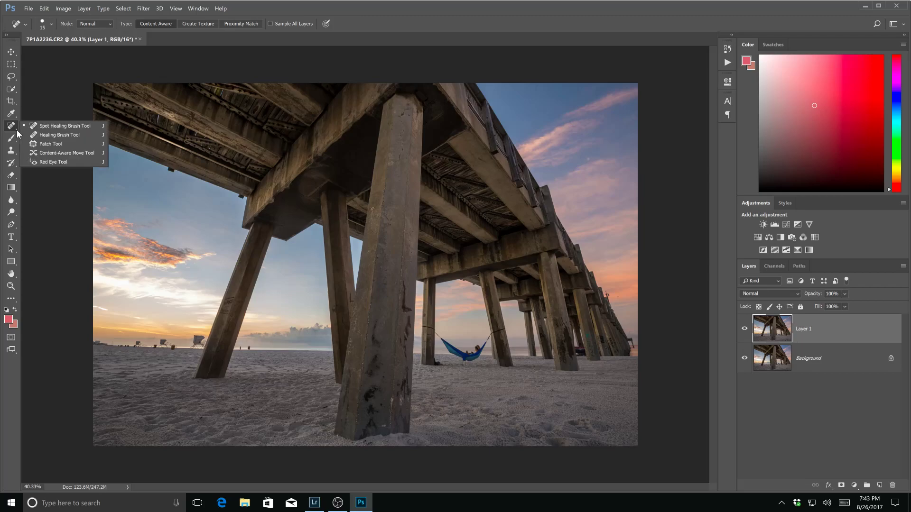
click(53, 126)
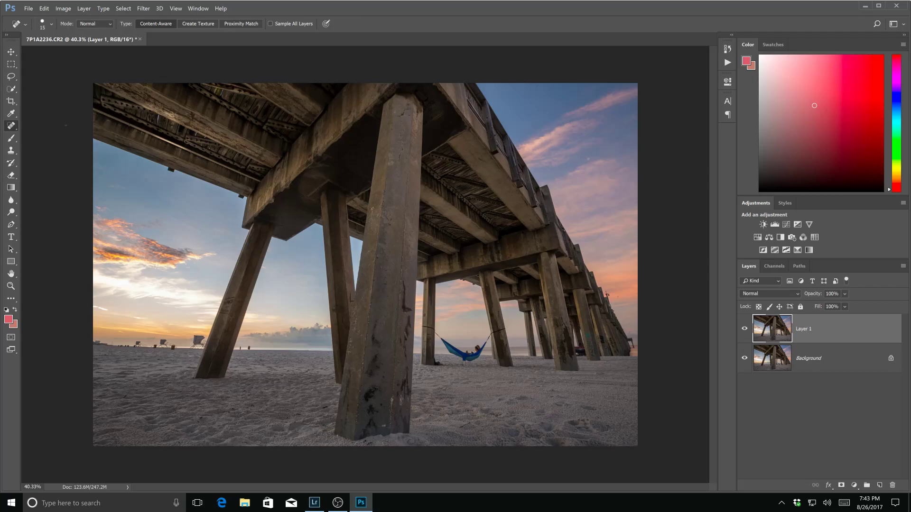
click(16, 129)
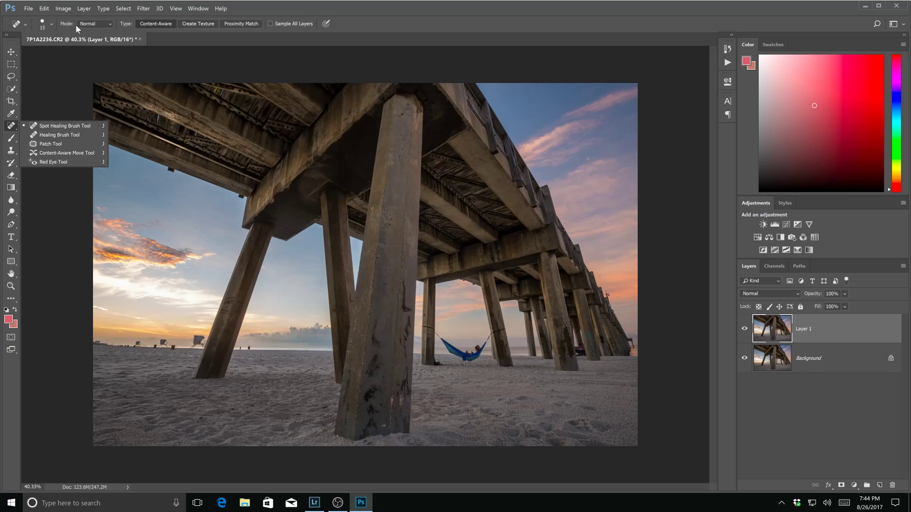
click(55, 126)
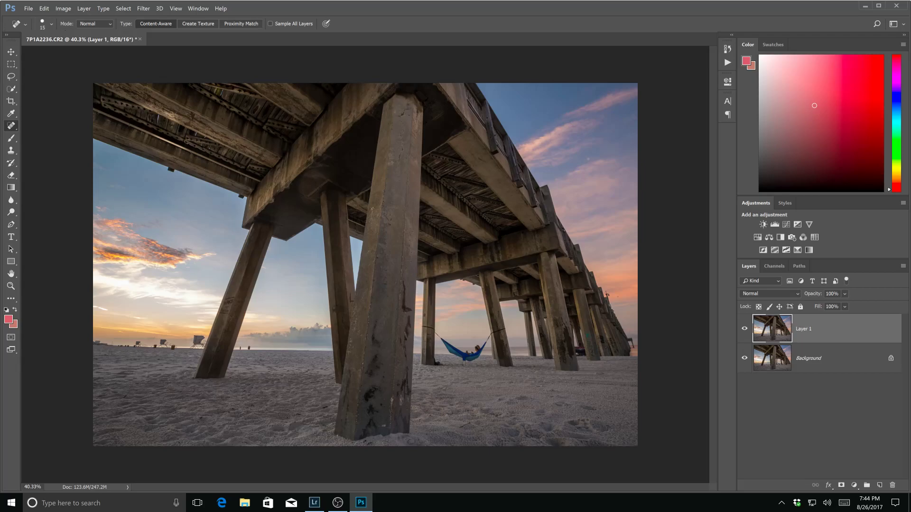
scroll(368, 263, up, 2)
scroll(368, 263, down, 2)
scroll(368, 263, up, 1)
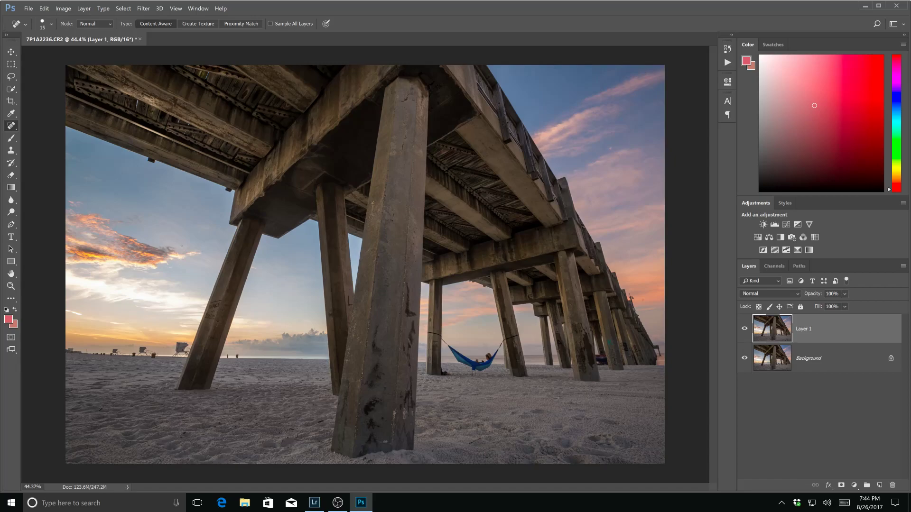
key(bracketright)
key(bracketright)
key(bracketright)
key(bracketright)
key(bracketleft)
key(bracketleft)
key(bracketleft)
Reduce the healing brush to size 70 and remove the two distant people on the horizon right of the leftmost pillar.
scroll(365, 259, up, 3)
scroll(225, 398, down, 5)
scroll(185, 431, left, 5)
scroll(334, 280, up, 1)
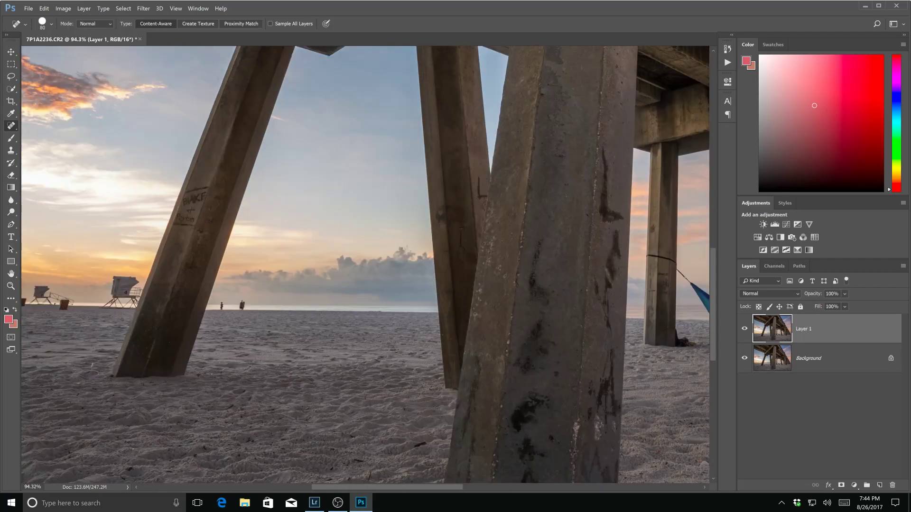
scroll(364, 261, up, 1)
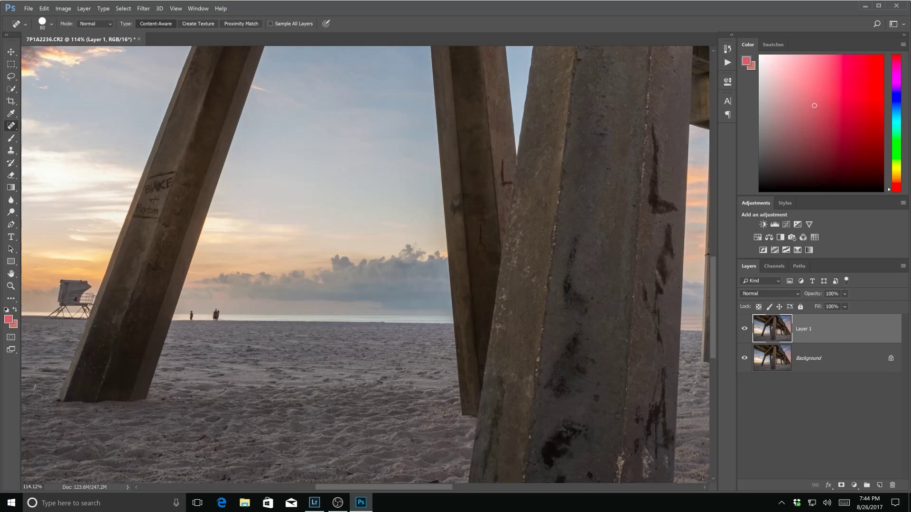
key(bracketleft)
click(216, 314)
click(232, 317)
click(192, 316)
click(238, 317)
scroll(237, 315, down, 2)
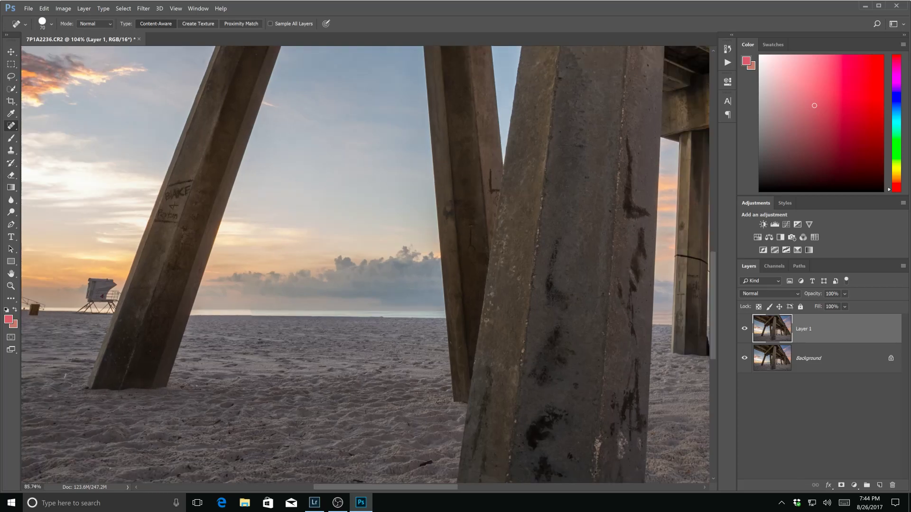
Heal away the dark debris and spots scattered over the sand left of the front pillar.
scroll(474, 261, down, 1)
scroll(359, 278, down, 2)
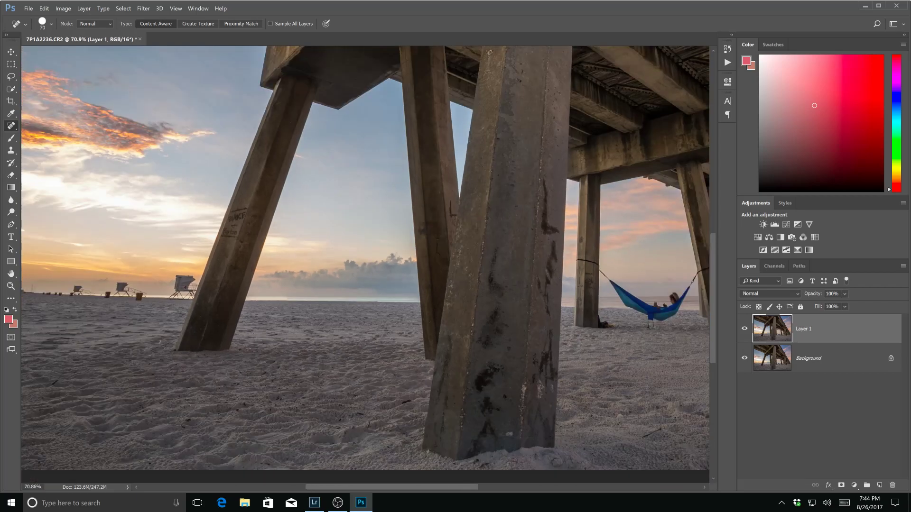
click(187, 418)
click(57, 379)
click(247, 402)
click(238, 412)
drag(357, 417, 365, 416)
click(404, 401)
click(368, 426)
click(351, 431)
click(340, 430)
click(339, 420)
click(341, 407)
click(351, 394)
click(278, 400)
drag(298, 376, 277, 375)
click(252, 351)
click(243, 351)
click(265, 467)
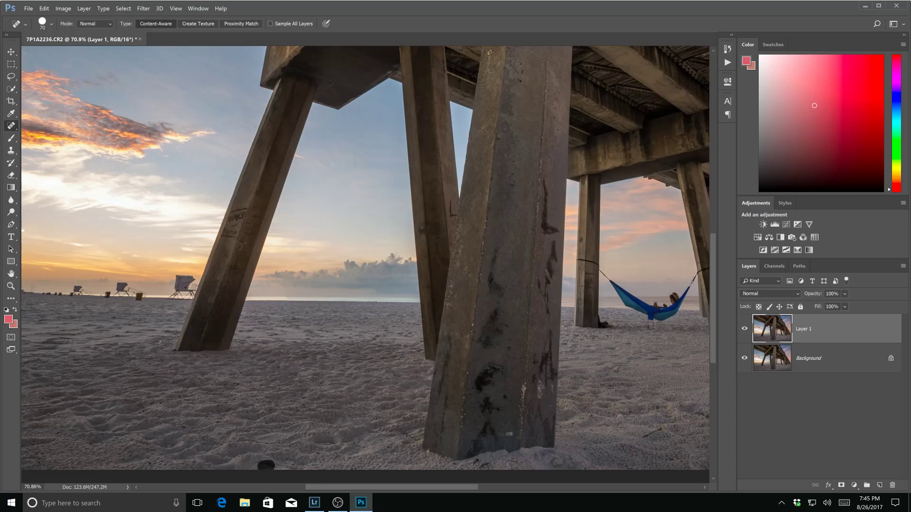
Heal the blemishes in the sand along the base of the front pillar.
click(474, 465)
click(485, 465)
click(458, 467)
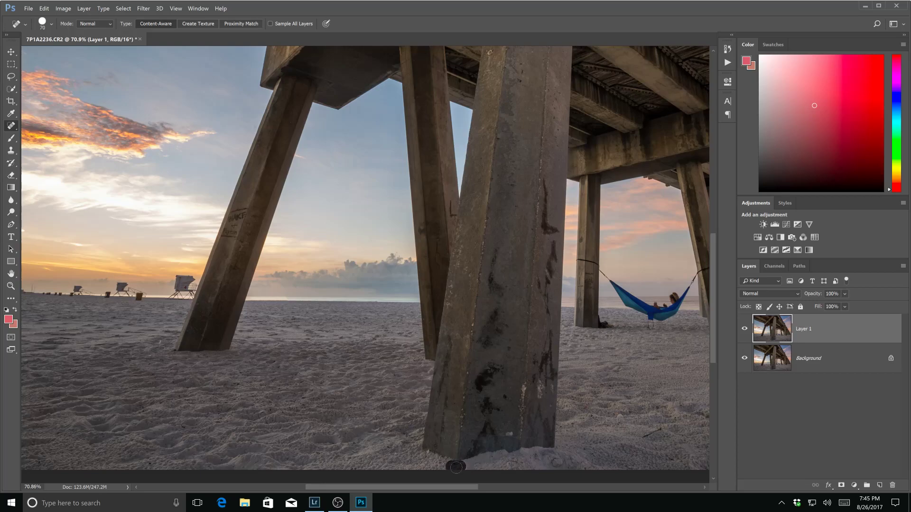
click(556, 461)
Remove the twig and small spots from the sand right of the front pillar with the Spot Healing Brush.
drag(638, 434, 663, 430)
click(619, 417)
click(592, 419)
click(587, 412)
click(573, 427)
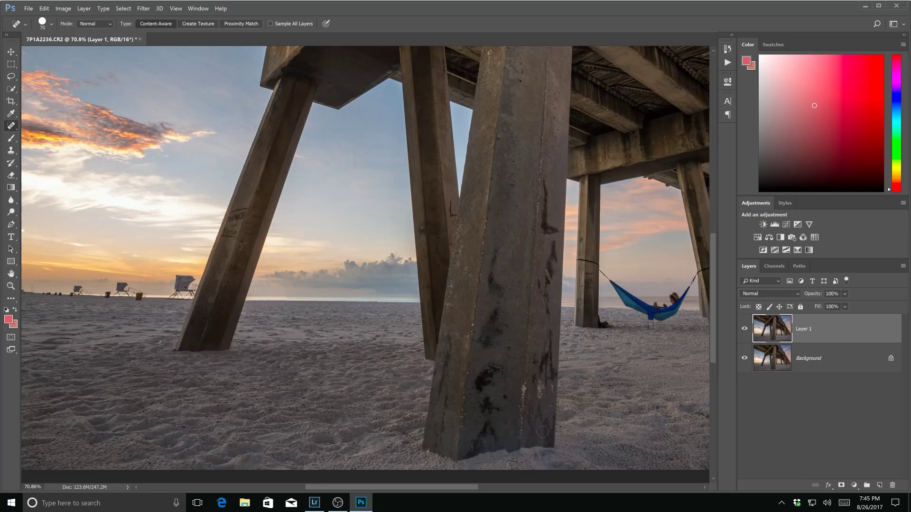
scroll(375, 269, down, 2)
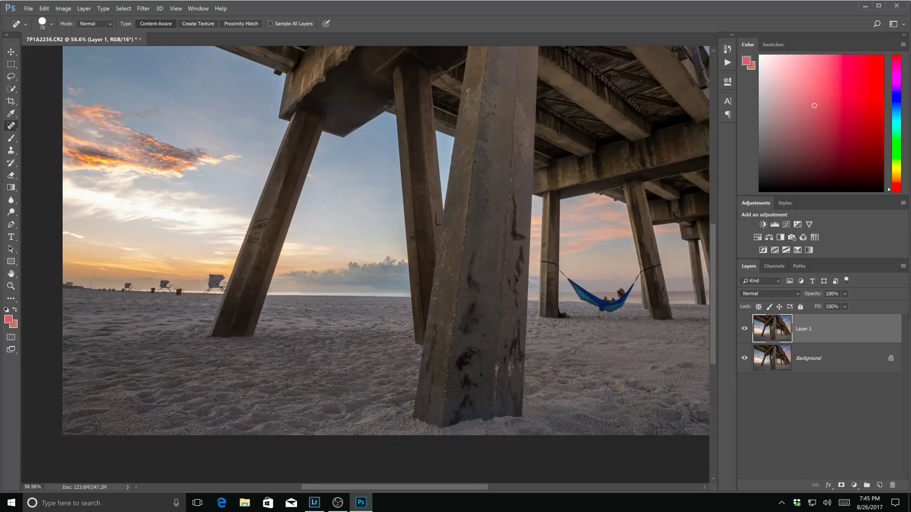
Heal the remaining small spots in the sand near the base of the leftmost pillar and farther down the beach.
click(195, 330)
click(191, 342)
click(215, 399)
scroll(365, 266, down, 1)
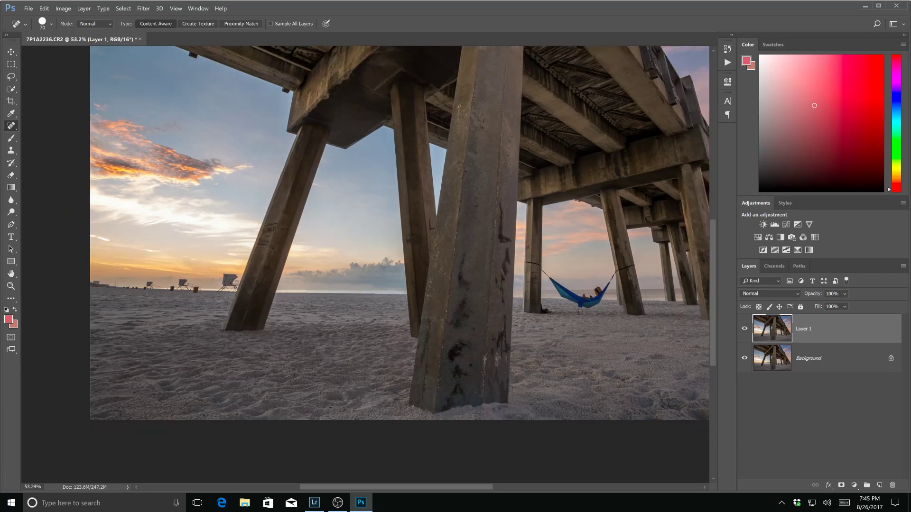
scroll(365, 266, down, 2)
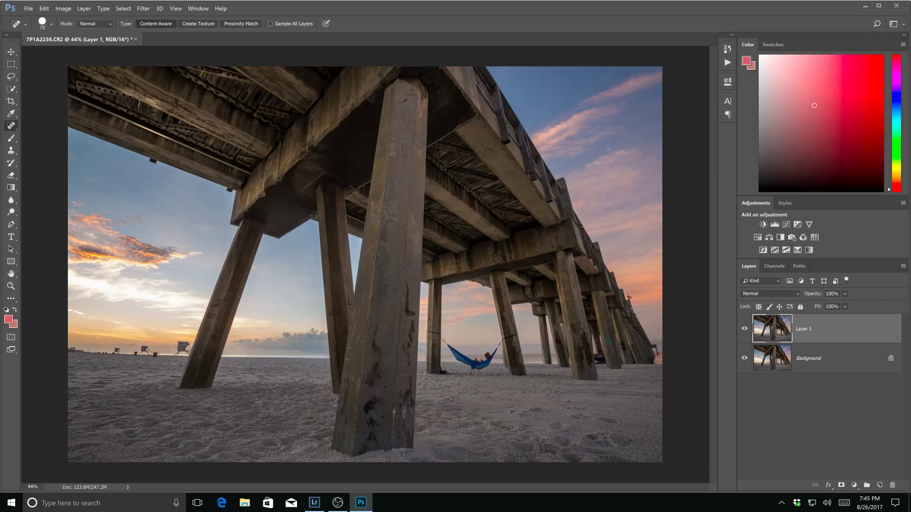
Heal the small specks in the sky right of the receding pier, reducing the healing brush to size 40.
scroll(507, 322, up, 3)
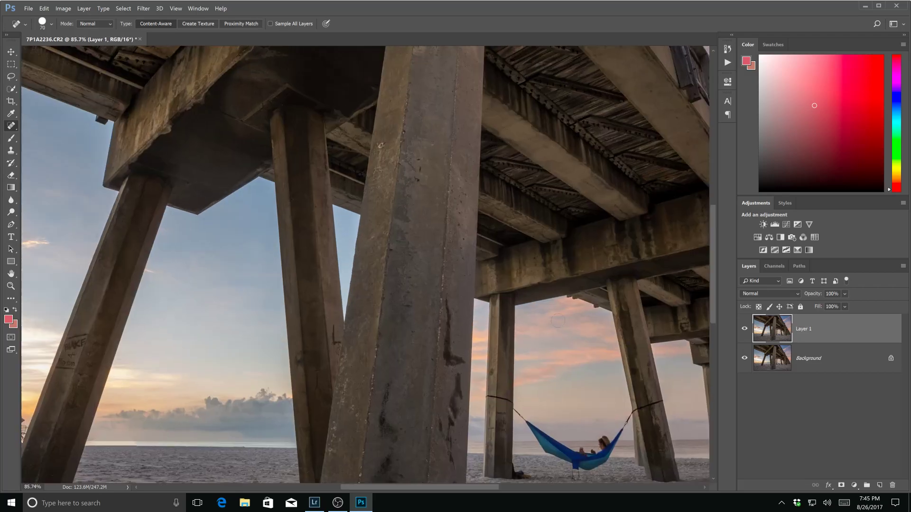
drag(331, 296, 107, 277)
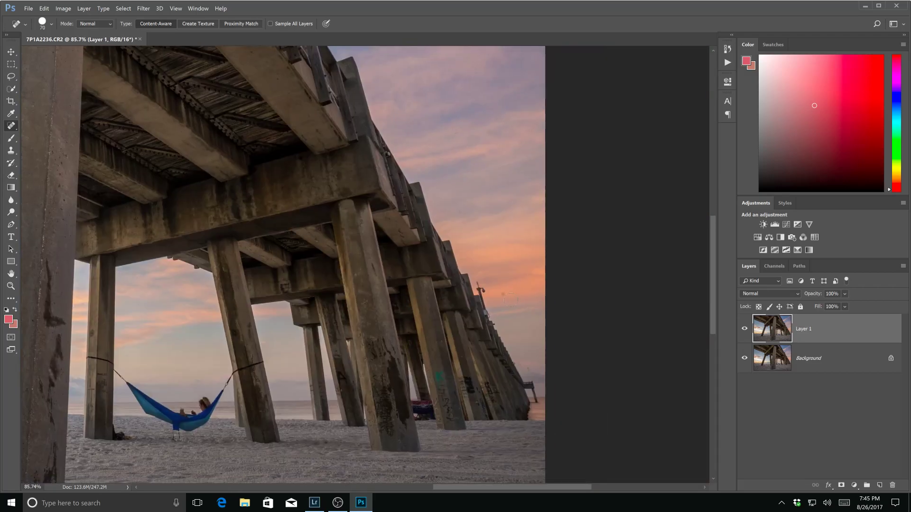
click(502, 295)
click(543, 361)
scroll(493, 263, up, 1)
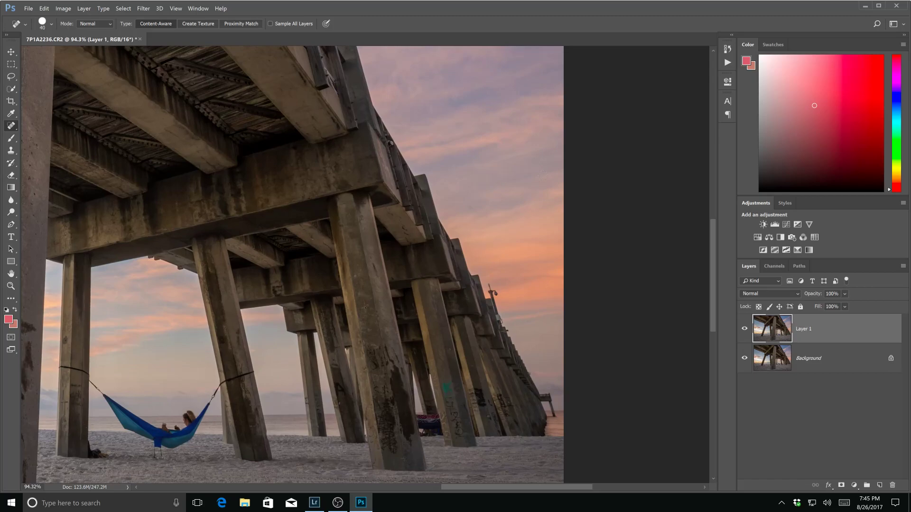
scroll(482, 139, down, 5)
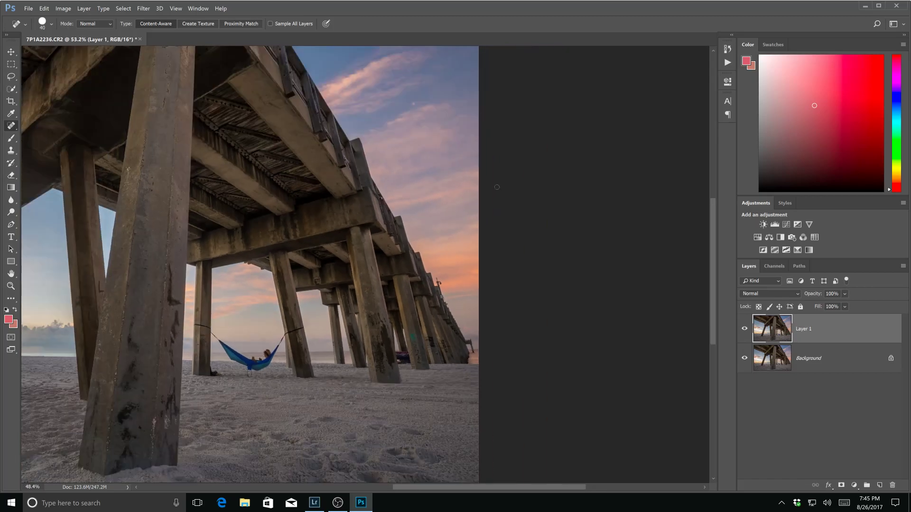
scroll(494, 187, down, 2)
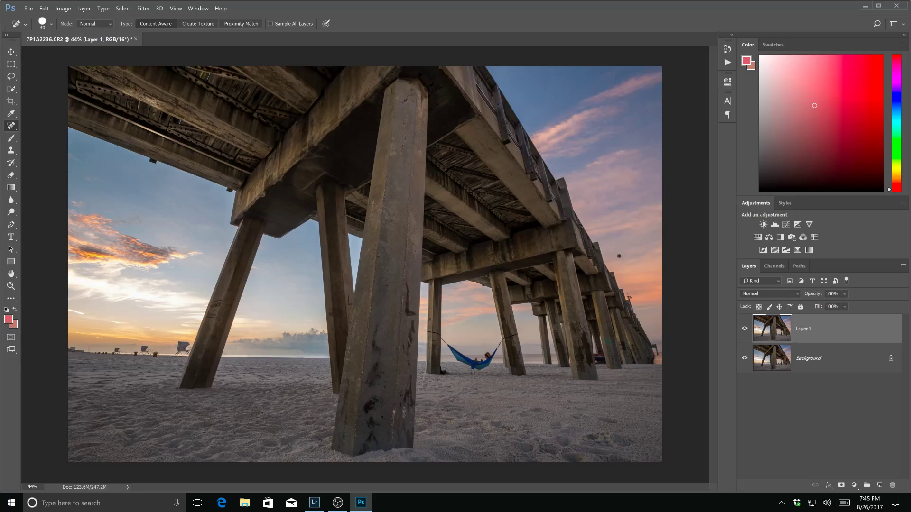
Heal the black stains down the front face of the front pillar with the healing brush at size 90.
scroll(472, 356, up, 6)
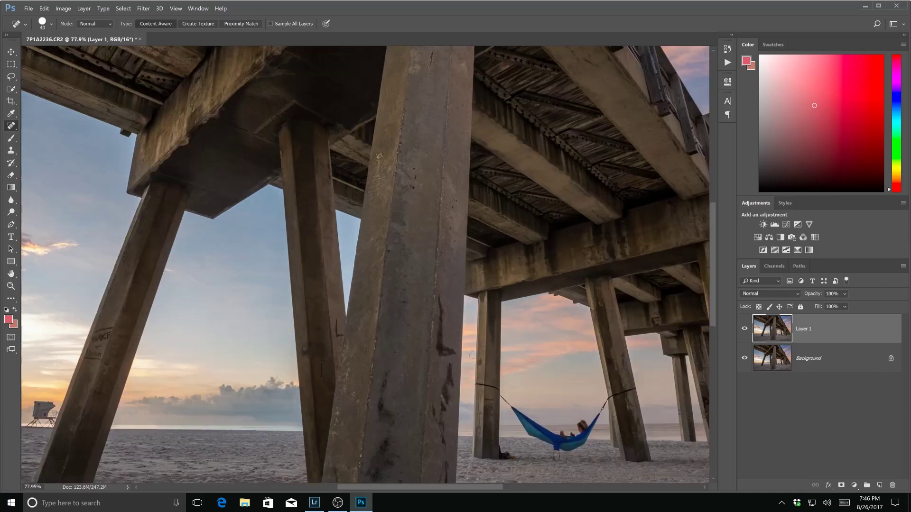
drag(433, 421, 428, 263)
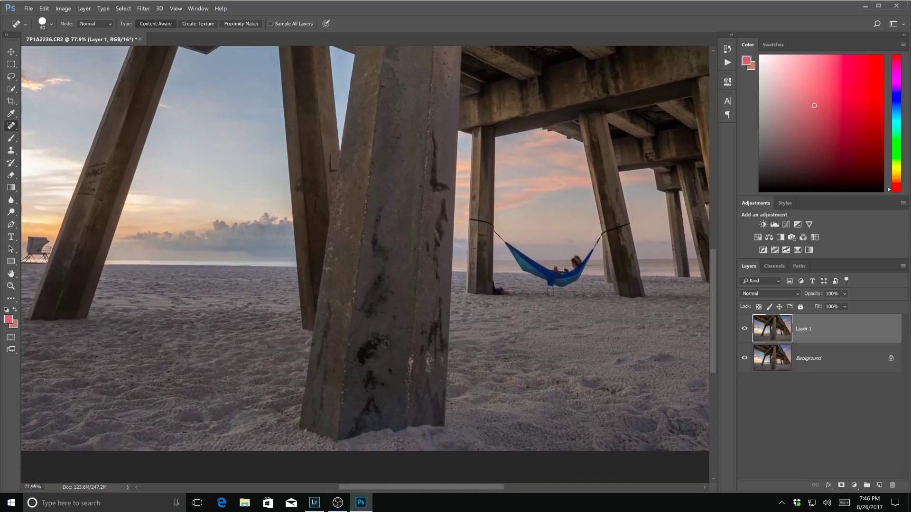
key(bracketright)
key(bracketright)
key(bracketright)
key(bracketright)
key(bracketright)
mouse_move(382, 209)
mouse_down()
mouse_move(379, 283)
mouse_move(366, 306)
mouse_move(383, 318)
mouse_move(391, 284)
mouse_up()
drag(380, 334, 373, 351)
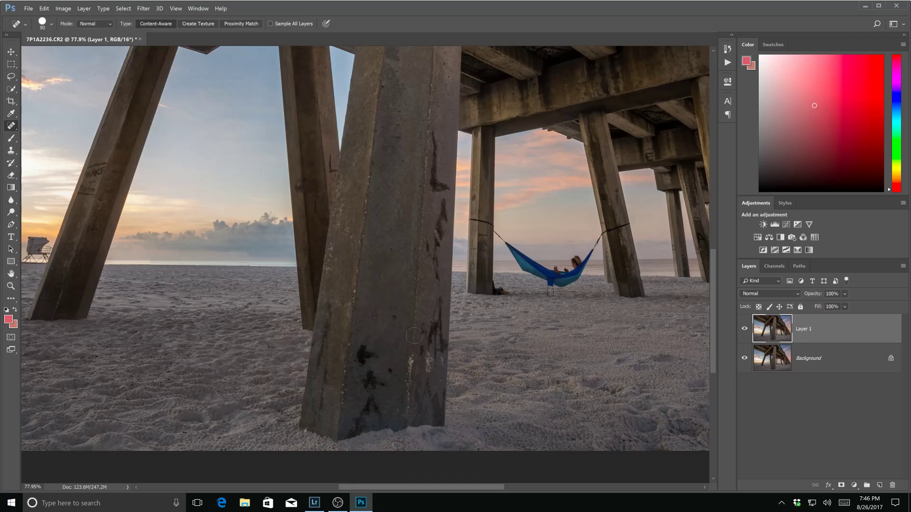
click(398, 318)
mouse_move(365, 338)
mouse_down()
mouse_move(360, 356)
mouse_move(391, 373)
mouse_move(366, 385)
mouse_move(370, 375)
mouse_move(368, 411)
mouse_move(378, 417)
mouse_move(356, 426)
mouse_up()
click(390, 371)
scroll(387, 393, down, 3)
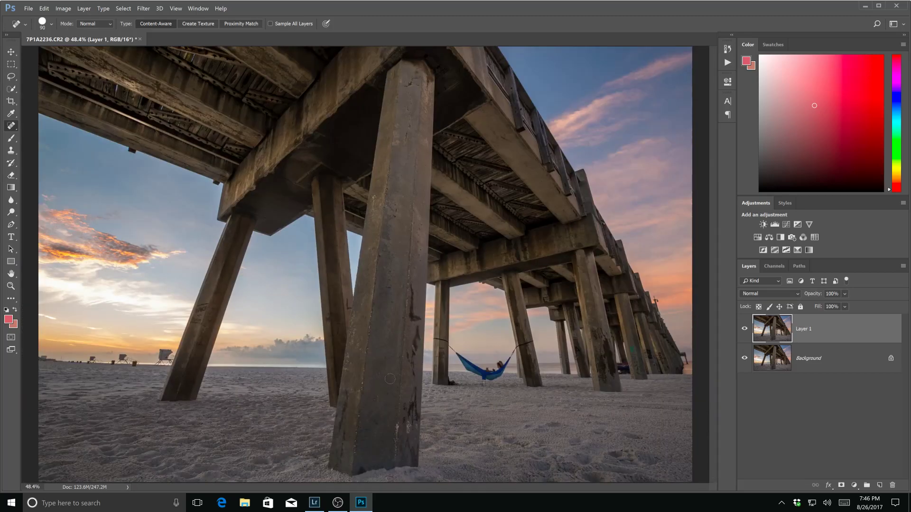
scroll(389, 441, down, 1)
Heal the dark streaks on the front pillar's right face at brush size 50 and the mark on the pillar behind it at size 35.
scroll(390, 277, up, 4)
drag(484, 341, 353, 197)
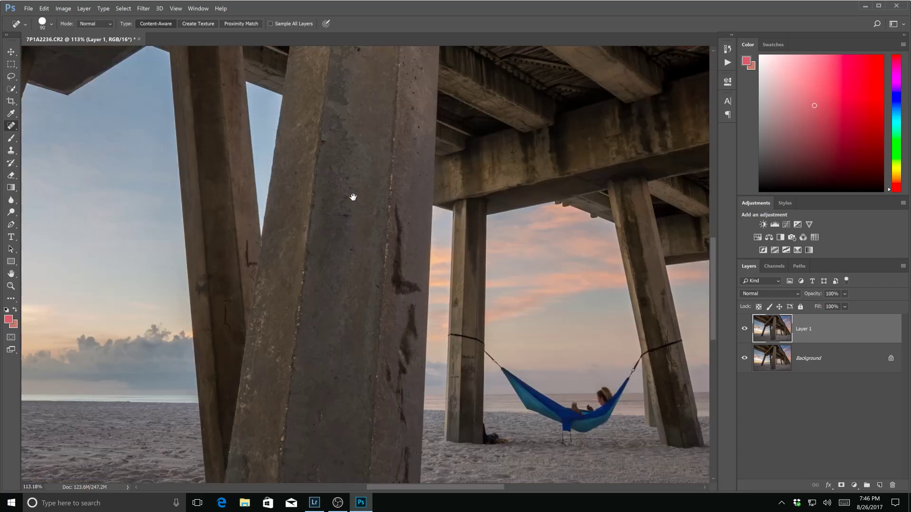
key(bracketleft)
scroll(338, 183, up, 1)
key(bracketleft)
mouse_move(298, 138)
mouse_down()
mouse_move(298, 225)
mouse_move(325, 227)
mouse_move(305, 215)
mouse_move(319, 221)
mouse_move(313, 309)
mouse_move(303, 298)
mouse_move(308, 320)
mouse_move(297, 341)
mouse_move(308, 378)
mouse_move(291, 304)
mouse_up()
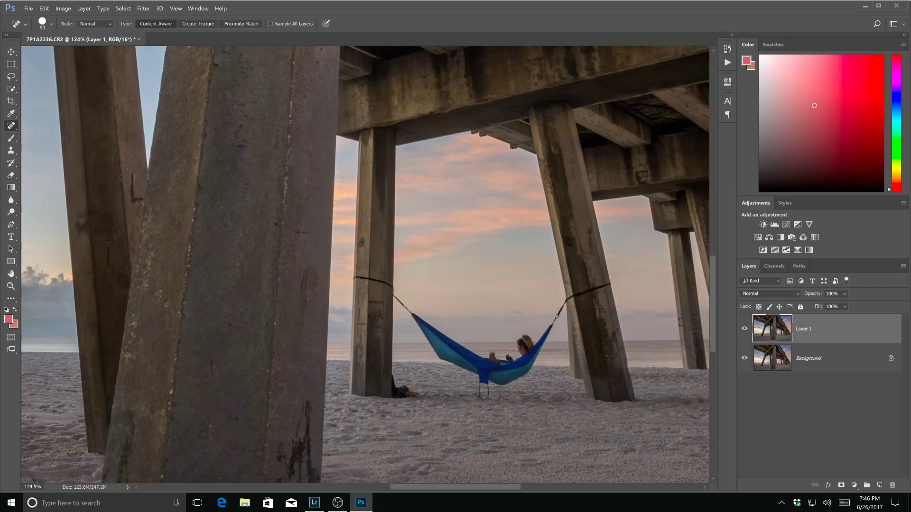
drag(131, 177, 138, 201)
scroll(284, 309, down, 2)
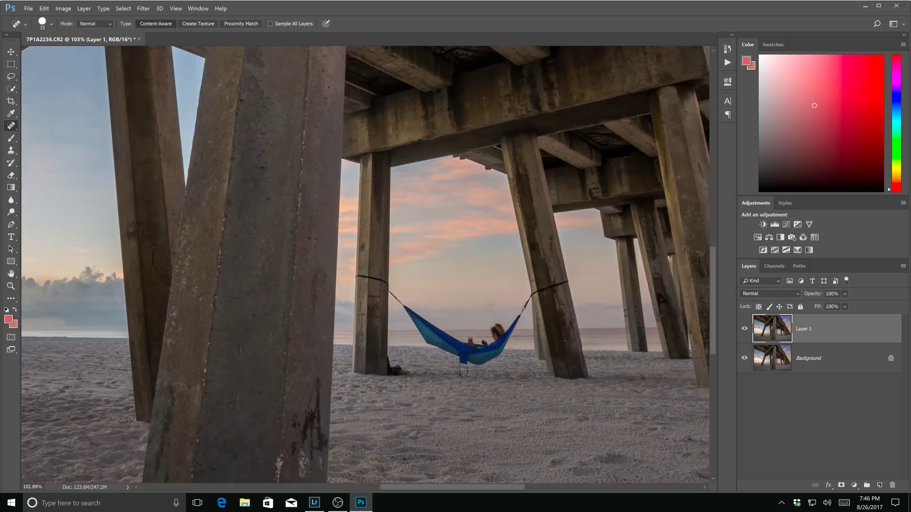
scroll(312, 391, down, 1)
scroll(297, 399, down, 1)
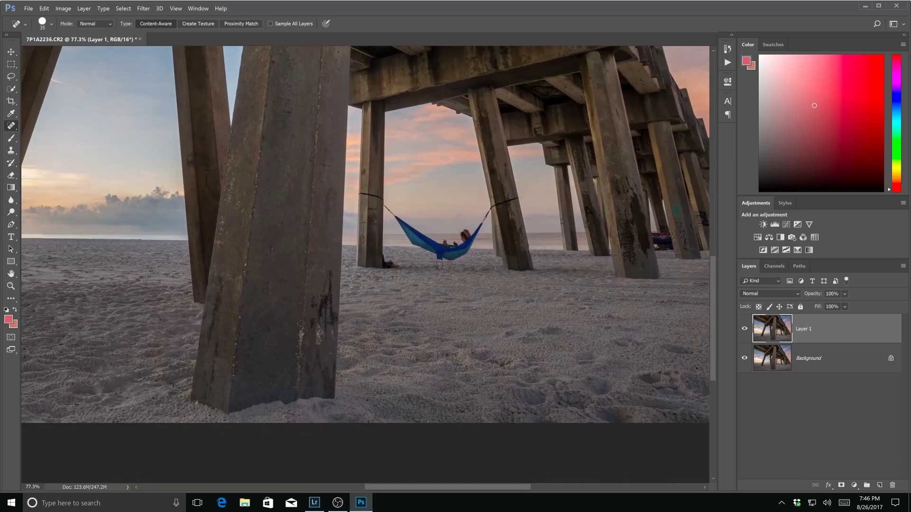
Heal the dark stains and pale patches low on the front pillar's right face with the healing brush at size 50.
scroll(321, 290, up, 3)
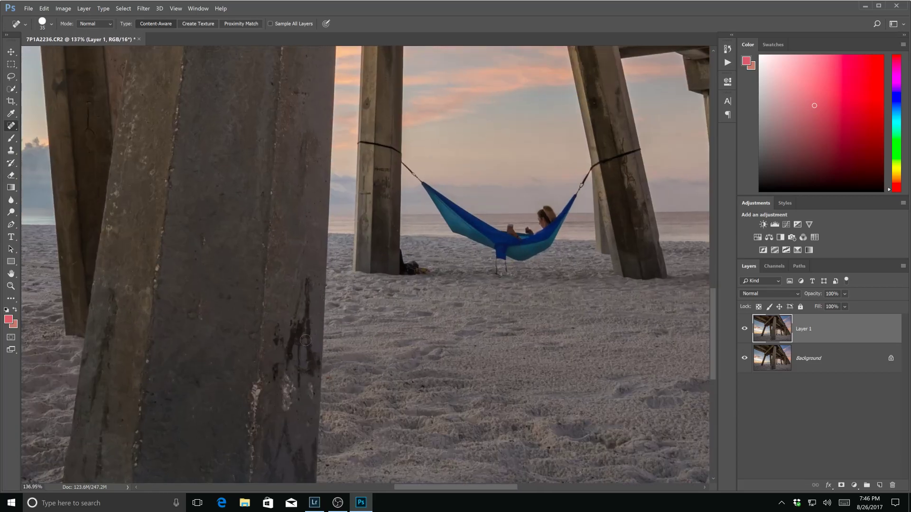
scroll(303, 349, down, 2)
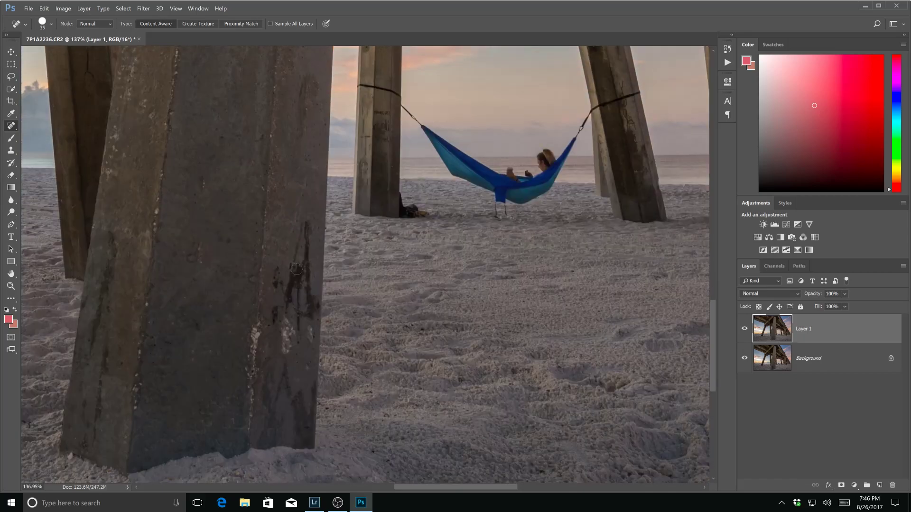
key(bracketright)
key(bracketright)
mouse_move(306, 221)
mouse_down()
mouse_move(297, 269)
mouse_move(309, 254)
mouse_move(309, 325)
mouse_move(297, 312)
mouse_move(295, 279)
mouse_move(297, 313)
mouse_move(283, 296)
mouse_move(285, 348)
mouse_move(274, 284)
mouse_move(276, 269)
mouse_move(303, 329)
mouse_up()
click(306, 332)
click(297, 346)
mouse_move(293, 361)
mouse_down()
mouse_move(283, 392)
mouse_move(302, 410)
mouse_move(300, 428)
mouse_up()
click(282, 392)
drag(272, 323, 259, 332)
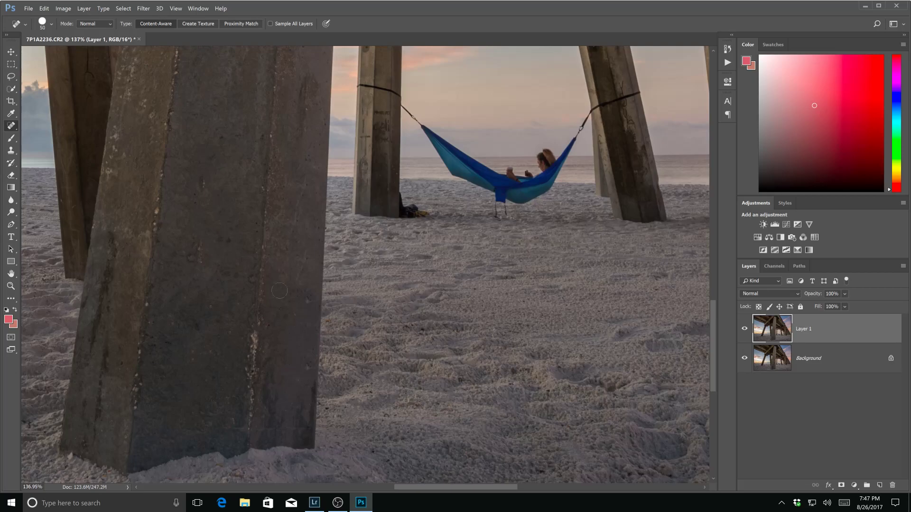
Heal the dark streaks along the left edge of the front pillar's base with the healing brush at size 90.
scroll(274, 299, down, 3)
scroll(279, 278, down, 1)
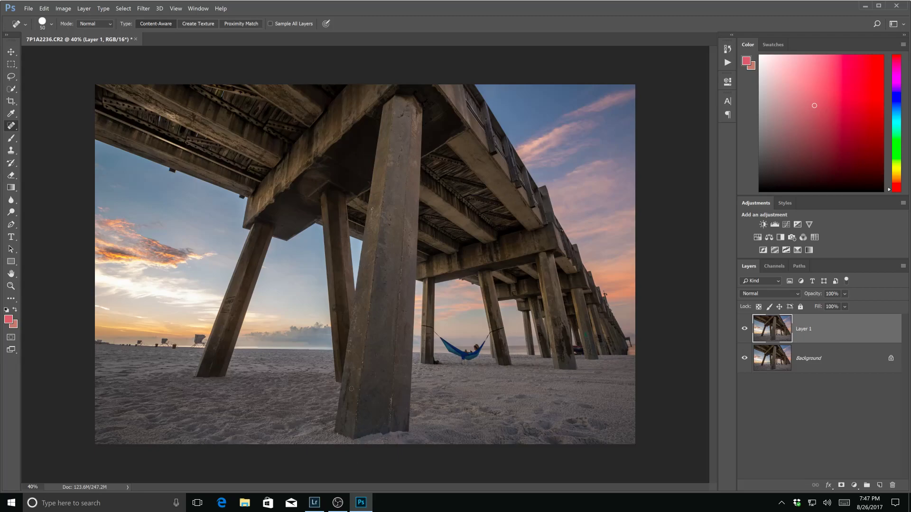
drag(353, 372, 348, 393)
drag(343, 399, 343, 426)
Try to heal the graffiti and dark stains on the large pillar right of the hammock with the healing brush at size 60.
scroll(366, 261, up, 5)
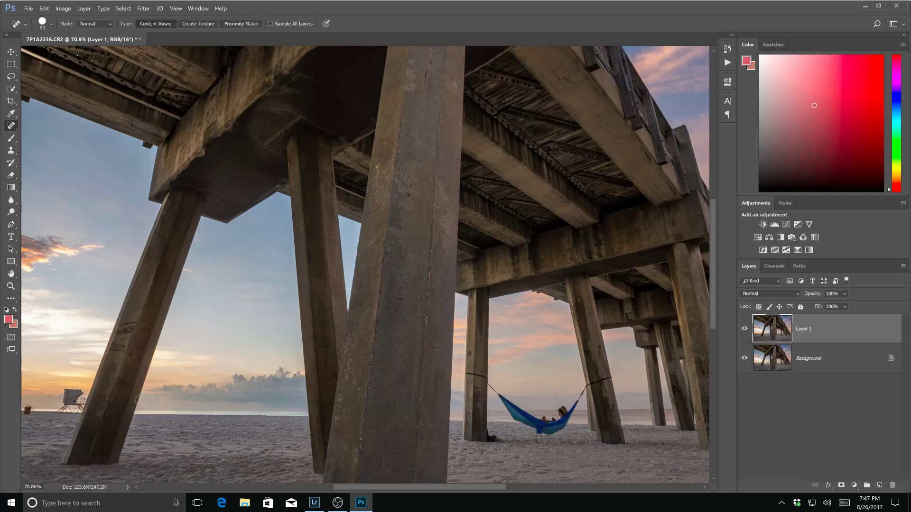
drag(383, 367, 321, 371)
scroll(321, 371, down, 3)
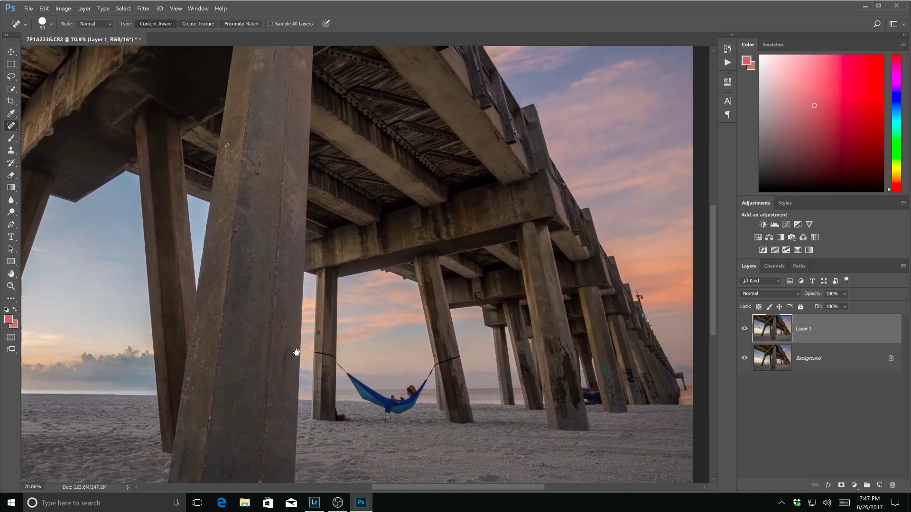
drag(375, 391, 355, 373)
scroll(585, 389, up, 8)
mouse_move(584, 390)
mouse_down()
mouse_move(443, 315)
mouse_move(451, 302)
mouse_up()
scroll(433, 300, up, 2)
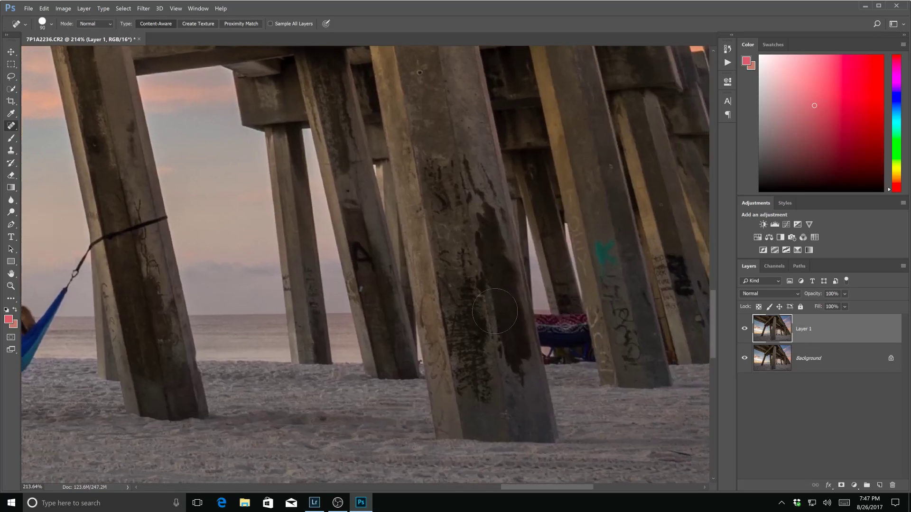
key(bracketleft)
key(bracketleft)
key(bracketleft)
drag(437, 171, 436, 208)
click(456, 169)
mouse_move(470, 215)
mouse_down()
mouse_move(481, 214)
mouse_move(495, 261)
mouse_move(520, 380)
mouse_move(456, 192)
mouse_move(468, 196)
mouse_move(507, 332)
mouse_up()
mouse_move(484, 295)
mouse_down()
mouse_move(476, 247)
mouse_move(495, 348)
mouse_move(450, 263)
mouse_move(454, 345)
mouse_move(463, 384)
mouse_move(477, 393)
mouse_move(461, 284)
mouse_move(482, 316)
mouse_up()
click(464, 232)
click(470, 192)
click(477, 178)
drag(474, 172, 504, 254)
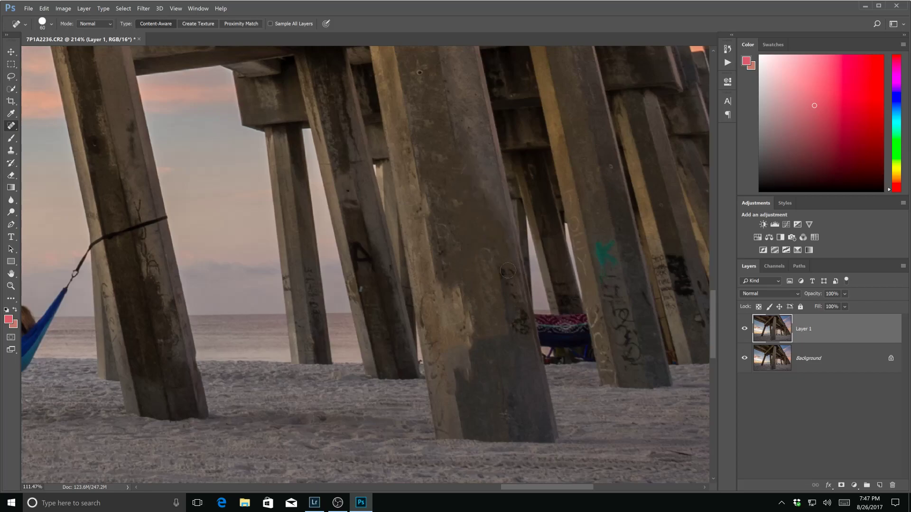
scroll(505, 261, down, 3)
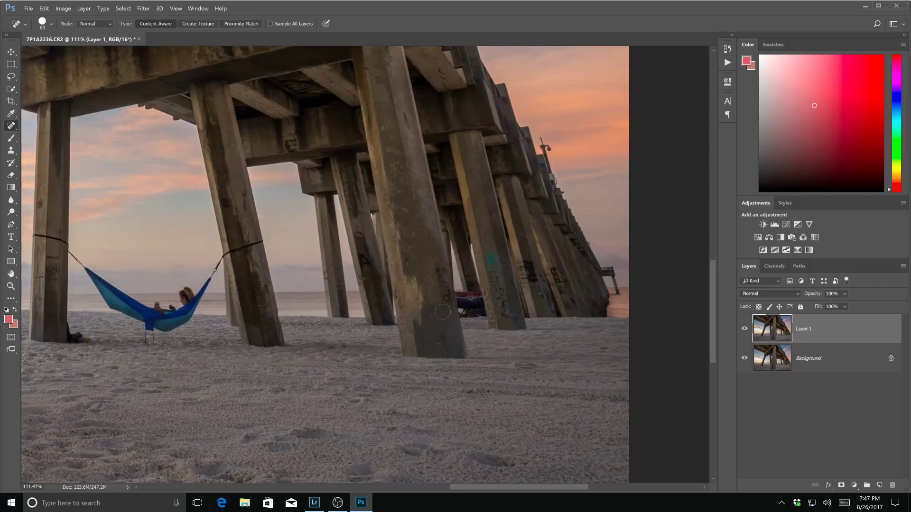
scroll(442, 311, down, 1)
drag(428, 269, 430, 296)
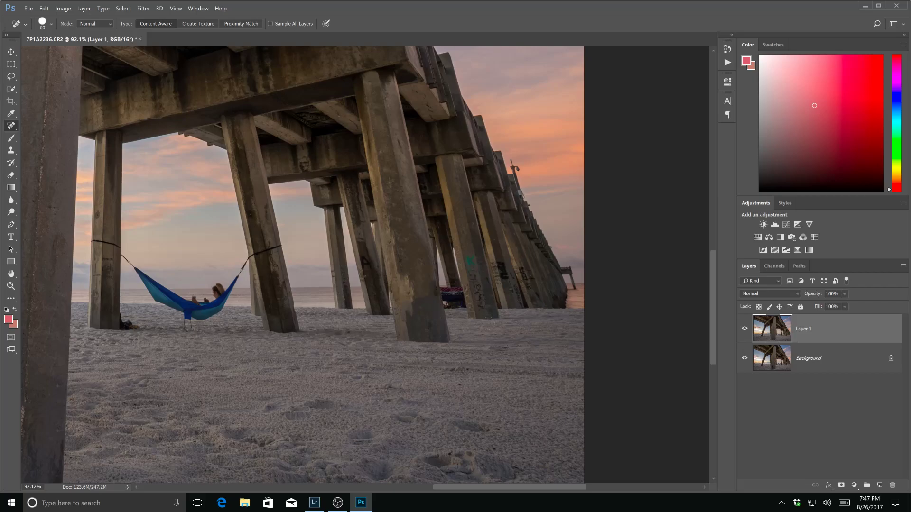
Step back through the history to undo the healing strokes on the graffiti-covered pillar right of the hammock.
click(724, 36)
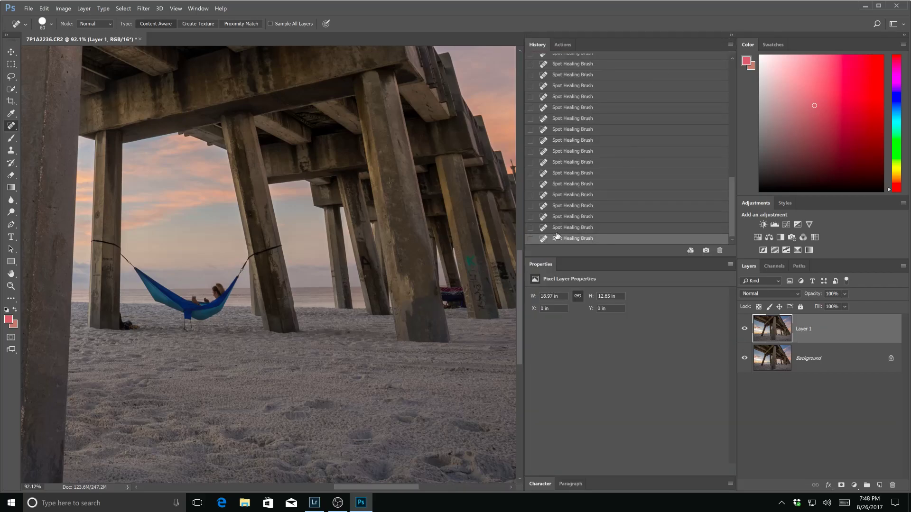
click(571, 211)
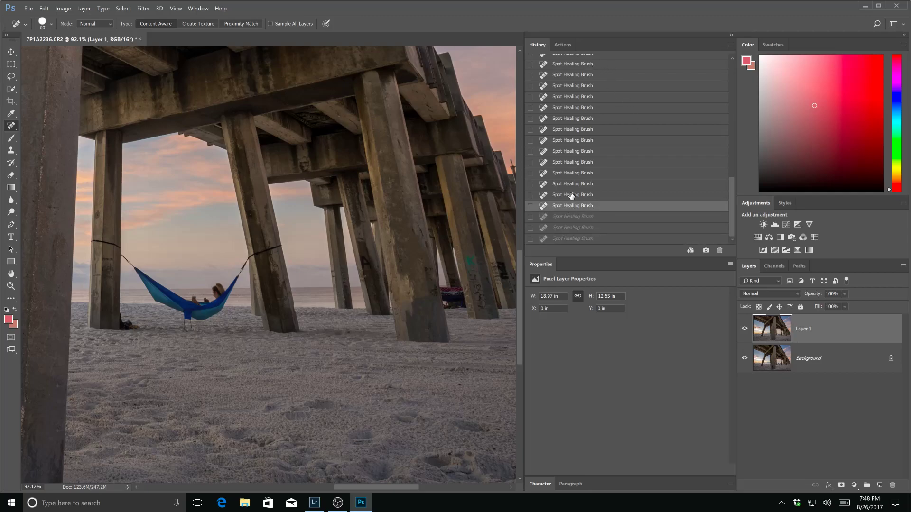
click(570, 196)
click(572, 185)
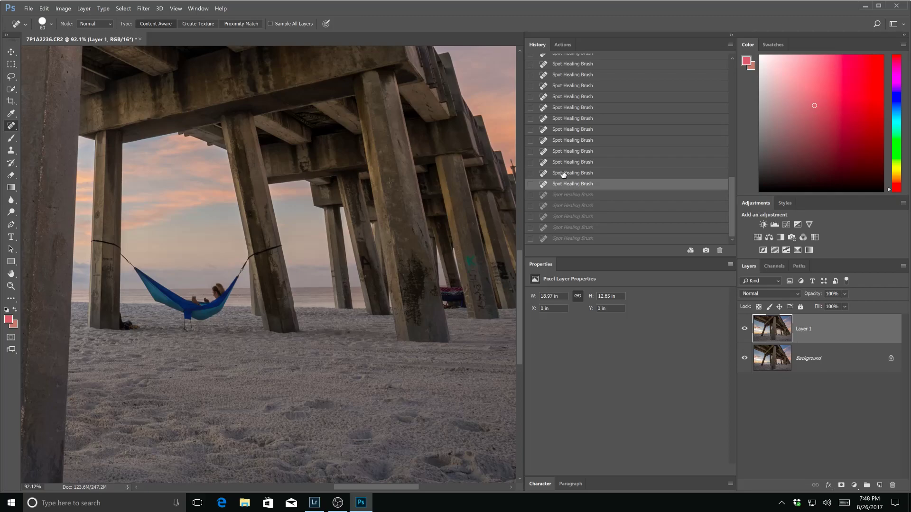
click(563, 174)
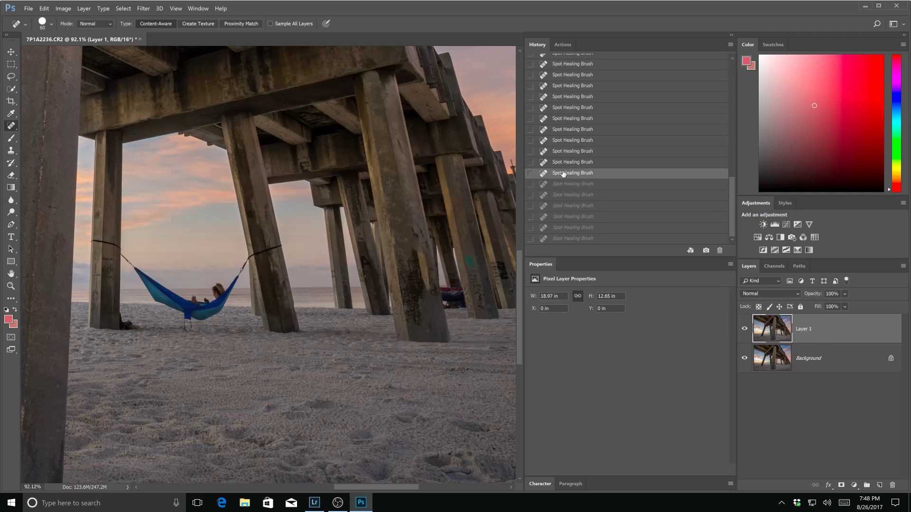
click(563, 156)
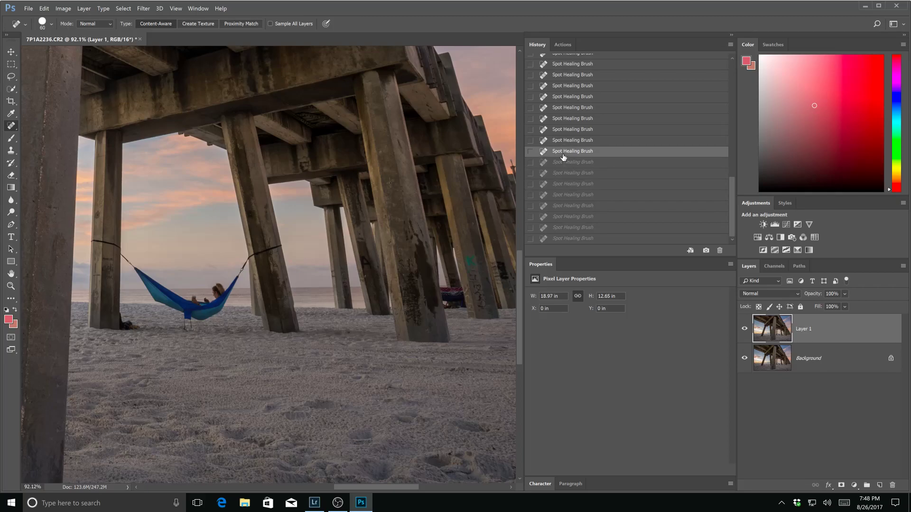
click(565, 145)
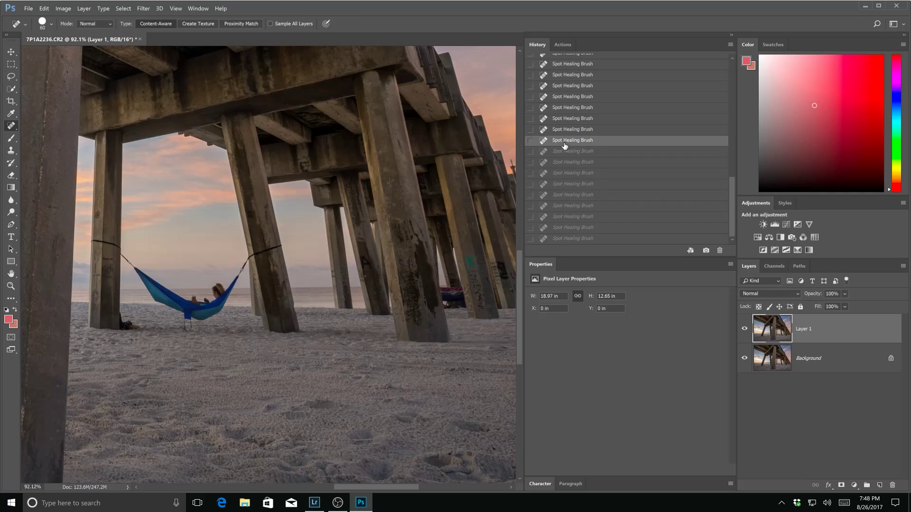
click(567, 134)
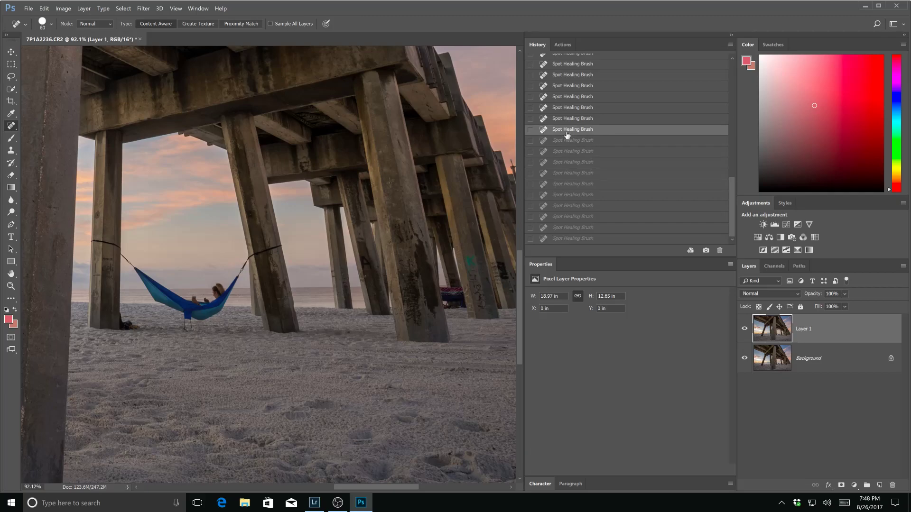
Heal the long dark stain on the right side of the graffiti-covered pillar right of the hammock with the healing brush at size 60.
scroll(466, 320, up, 3)
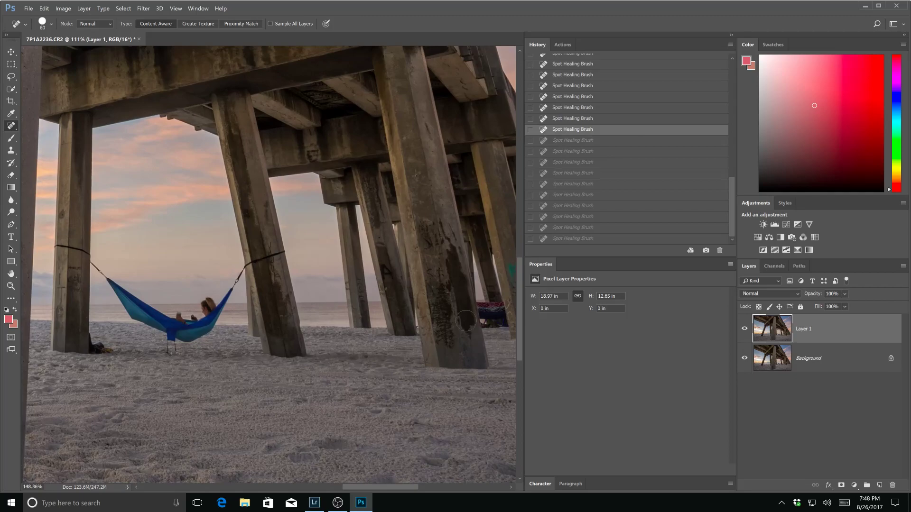
scroll(466, 321, up, 3)
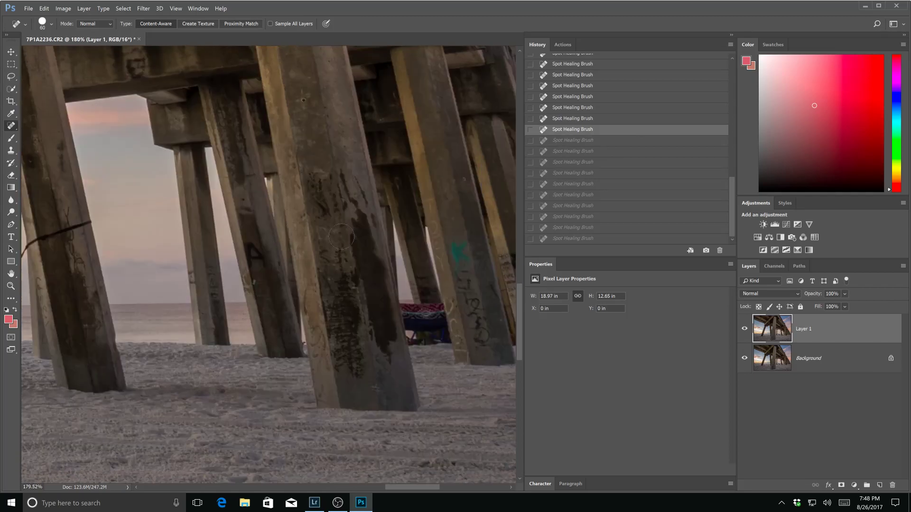
mouse_move(361, 220)
mouse_down()
mouse_move(390, 360)
mouse_move(386, 331)
mouse_up()
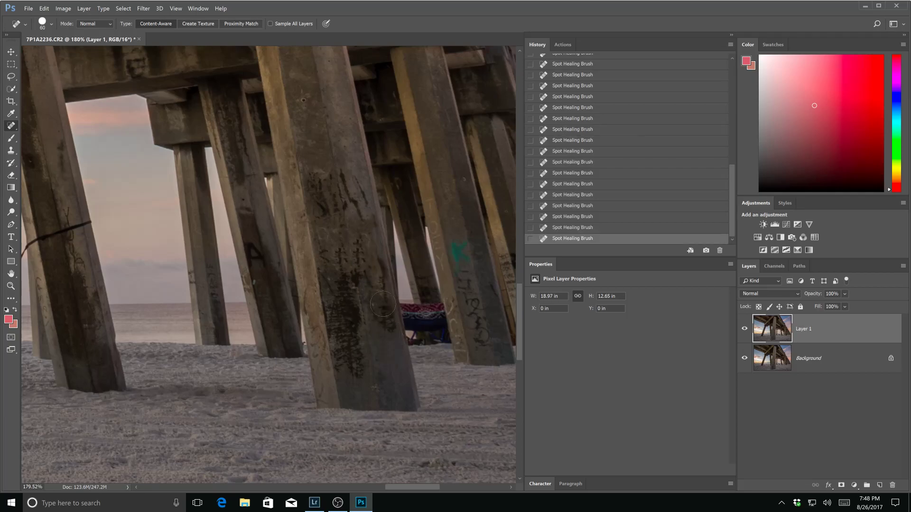
Heal the black graffiti and smaller dark marks on the face of the large pillar right of the hammock with the healing brush at size 30.
scroll(351, 226, down, 3)
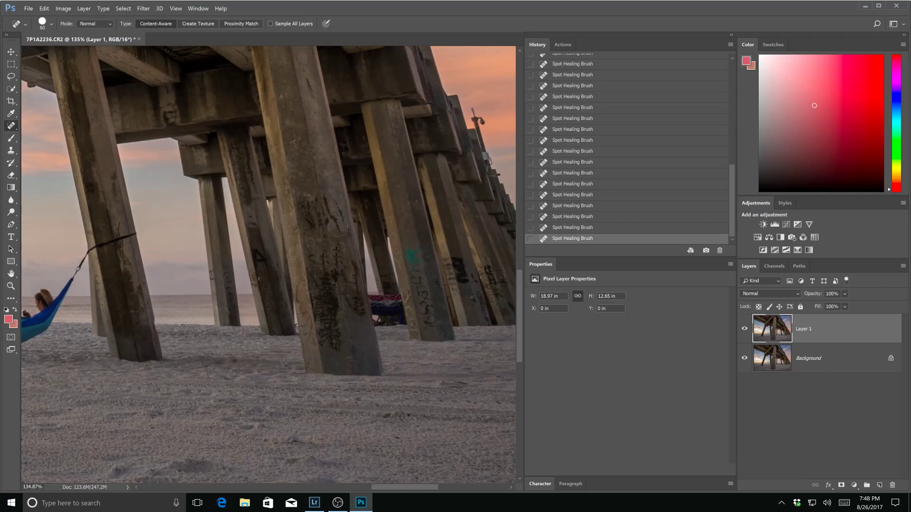
key(bracketright)
mouse_move(325, 196)
mouse_down()
mouse_move(340, 231)
mouse_move(337, 202)
mouse_move(339, 222)
mouse_up()
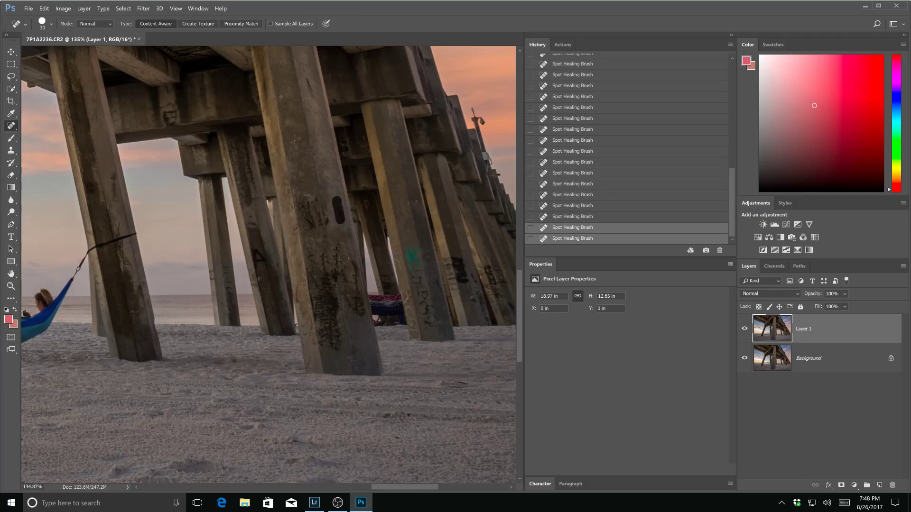
mouse_move(339, 269)
mouse_down()
mouse_move(325, 252)
mouse_move(313, 258)
mouse_move(326, 279)
mouse_move(319, 318)
mouse_move(337, 350)
mouse_move(332, 293)
mouse_move(331, 325)
mouse_up()
mouse_move(351, 291)
mouse_down()
mouse_move(339, 251)
mouse_move(359, 313)
mouse_move(350, 298)
mouse_move(359, 303)
mouse_up()
click(330, 286)
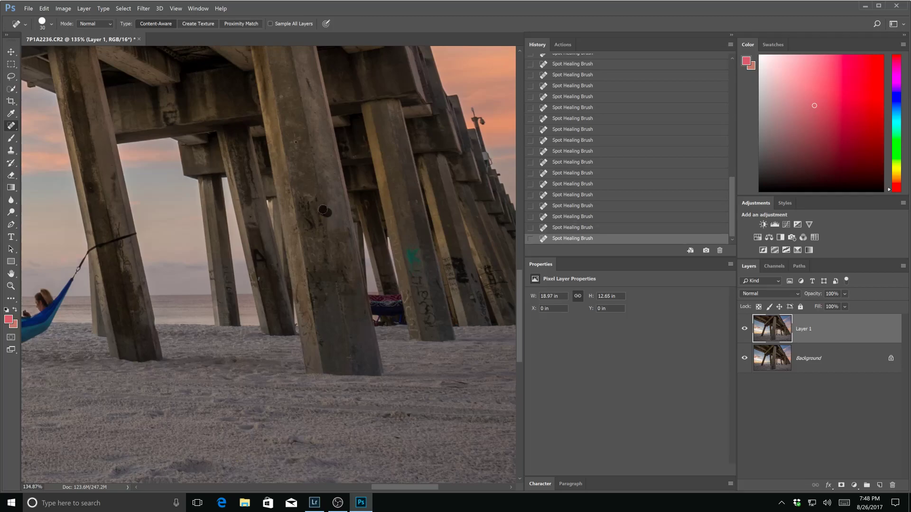
mouse_move(309, 220)
mouse_down()
mouse_move(314, 230)
mouse_move(305, 205)
mouse_up()
drag(319, 253, 322, 307)
drag(341, 269, 344, 284)
drag(325, 212, 324, 200)
Smooth the leftover blotches on the middle and lower face of the same large pillar with the healing brush at size 70.
scroll(327, 252, down, 5)
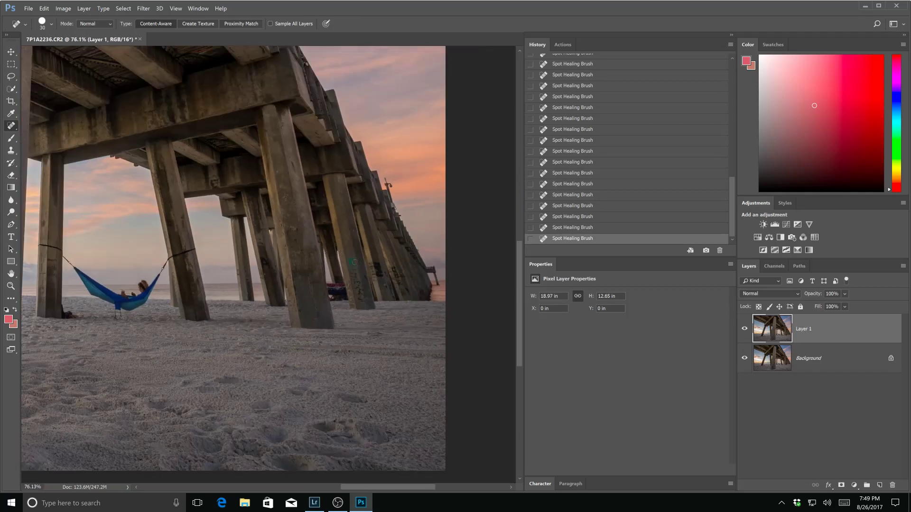
drag(298, 273, 308, 274)
click(311, 281)
click(311, 257)
click(306, 245)
drag(306, 251, 308, 264)
Heal the green graffiti and the dark markings on the pillars farther back with the healing brush at size 45.
scroll(307, 256, up, 3)
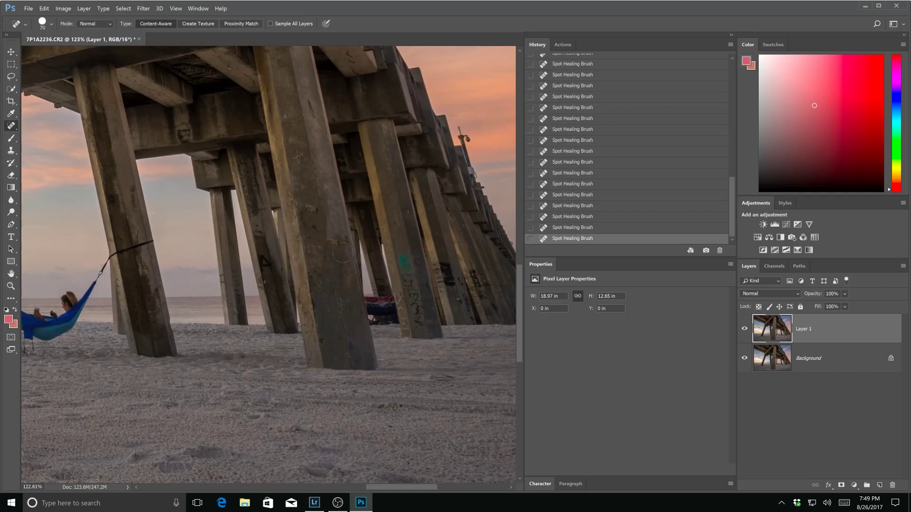
key(bracketleft)
key(bracketleft)
drag(405, 261, 411, 282)
mouse_move(445, 266)
mouse_down()
mouse_move(452, 289)
mouse_move(444, 264)
mouse_up()
click(484, 297)
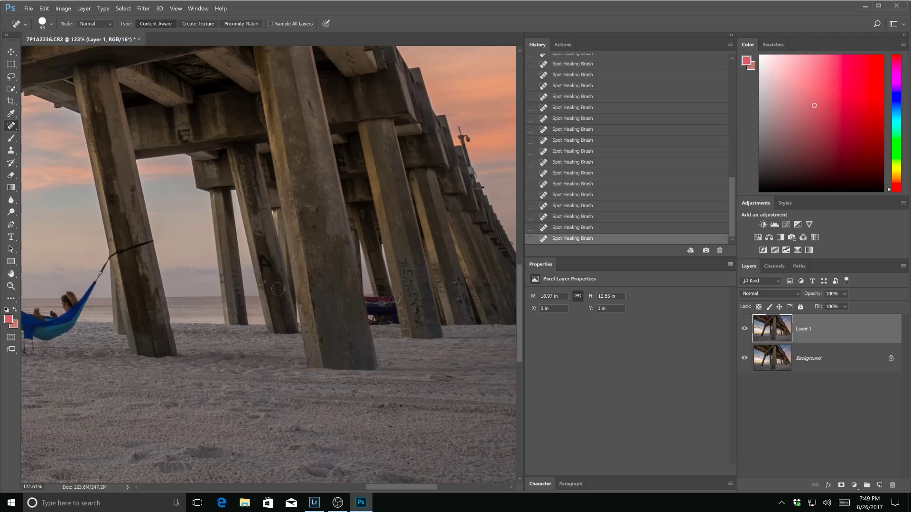
Reduce the healing brush to size 25 and examine the retouched pillars within the whole photo.
key(bracketleft)
key(bracketleft)
scroll(173, 228, down, 3)
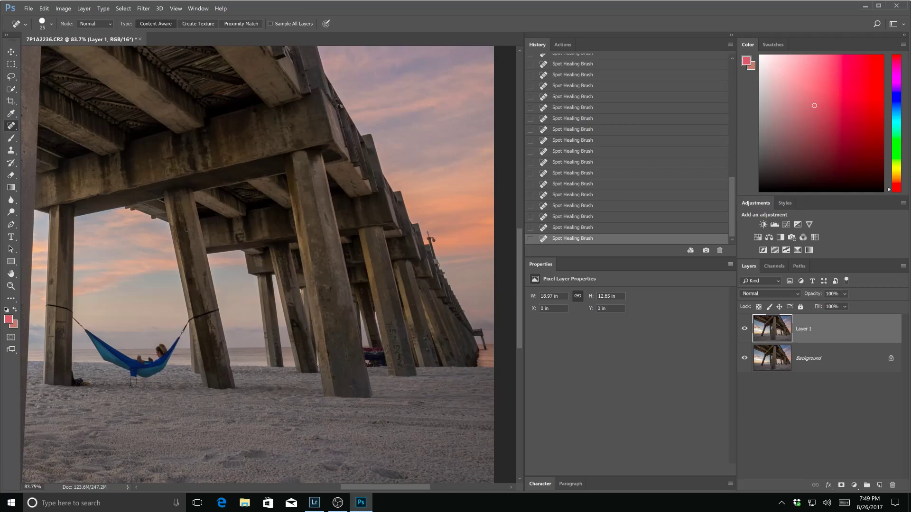
scroll(229, 228, down, 2)
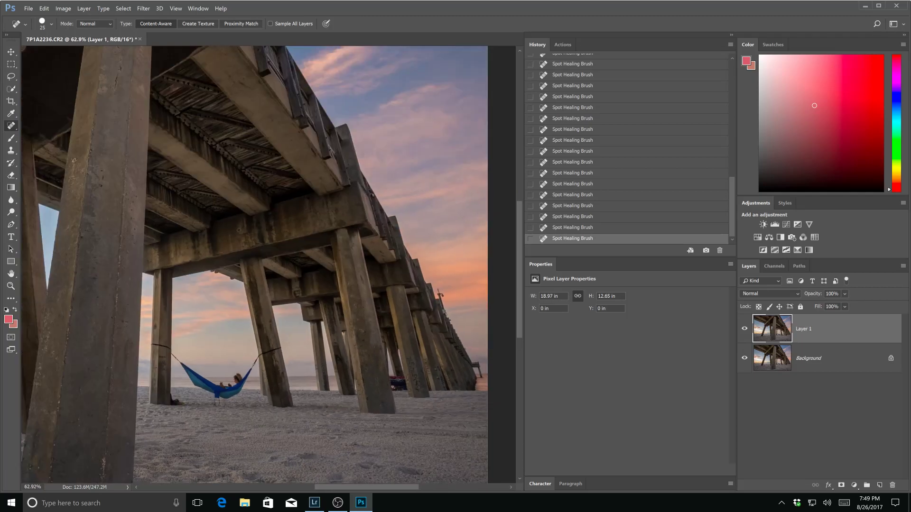
scroll(240, 229, down, 3)
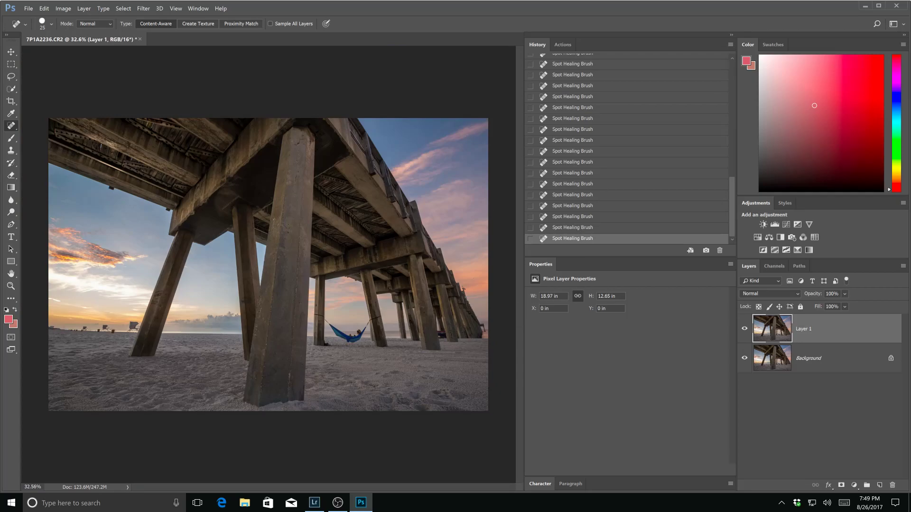
scroll(436, 317, up, 3)
scroll(436, 320, up, 1)
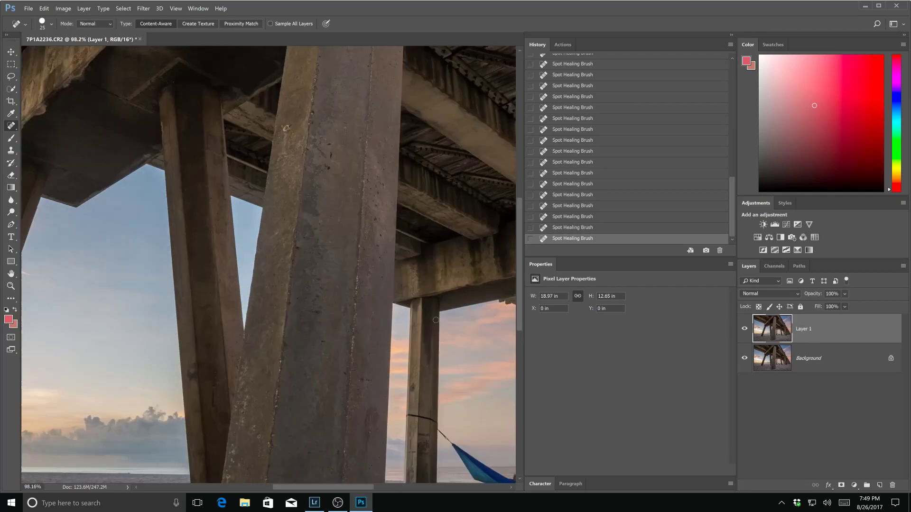
mouse_move(431, 362)
mouse_down()
mouse_move(187, 256)
mouse_move(193, 252)
mouse_move(266, 332)
mouse_up()
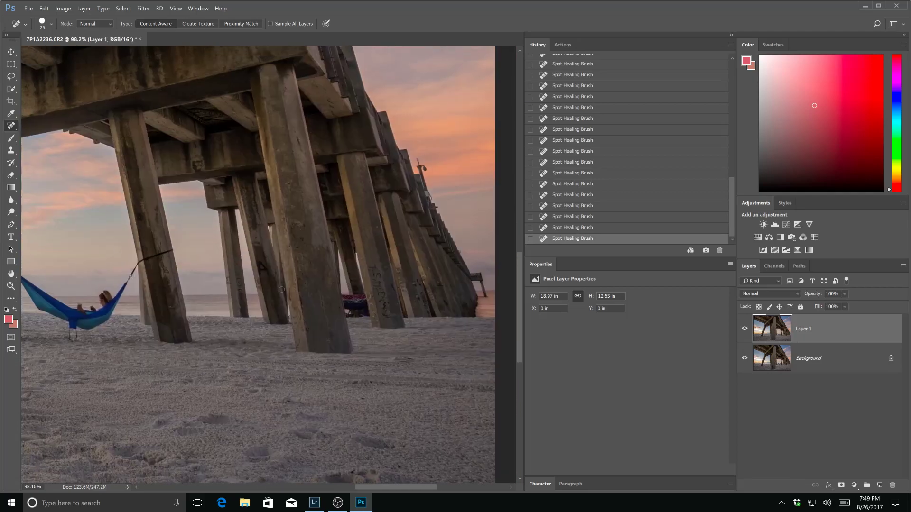
Clone clean concrete over the uneven patches midway up the large pillar with the Clone Stamp at size 60 and 100% opacity.
click(9, 152)
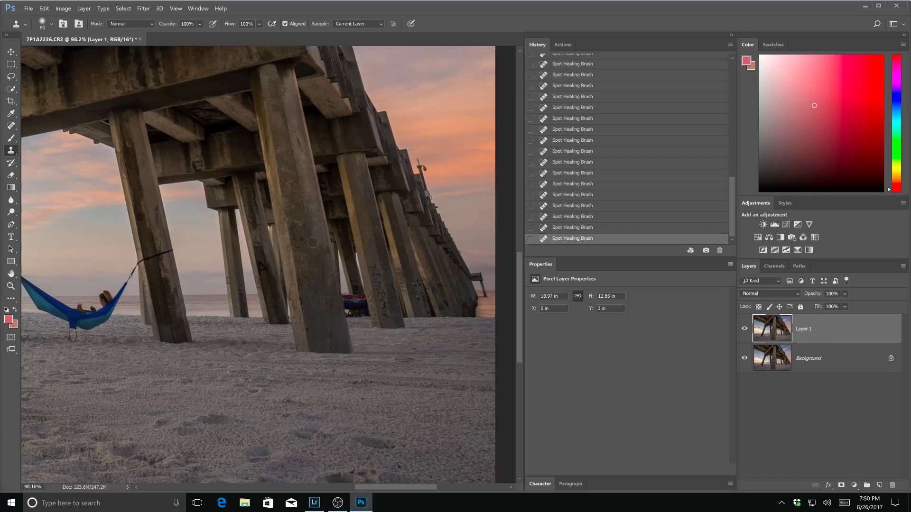
drag(314, 243, 315, 254)
click(307, 217)
click(313, 256)
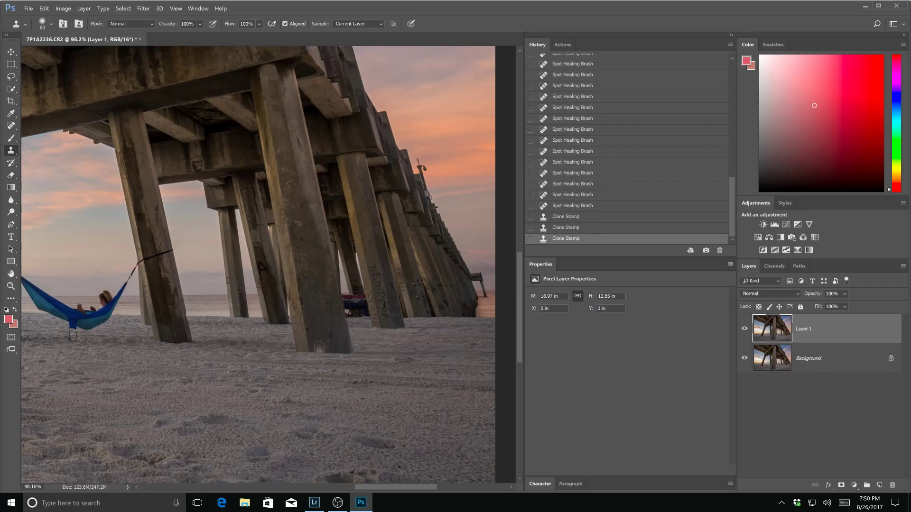
Lower the Clone Stamp opacity to 50% and blend the remaining patches midway up the large pillar.
click(200, 24)
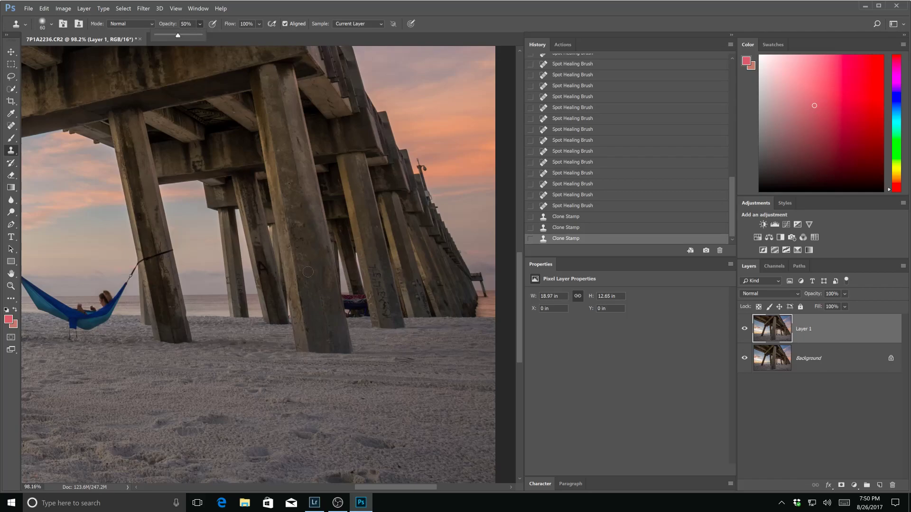
click(315, 240)
click(315, 236)
click(357, 283)
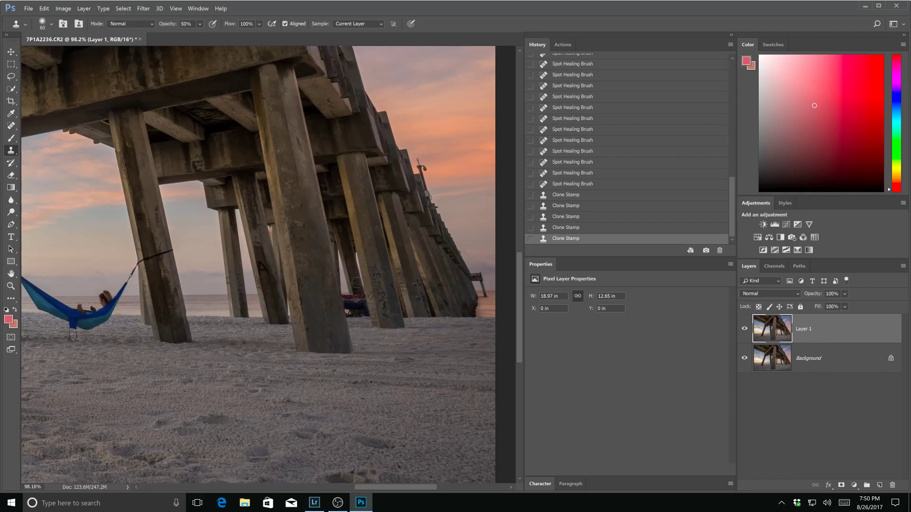
Heal the small dark marks above the strap on the pillar left of the hammock with the Spot Healing Brush at size 25.
key(ctrl+0)
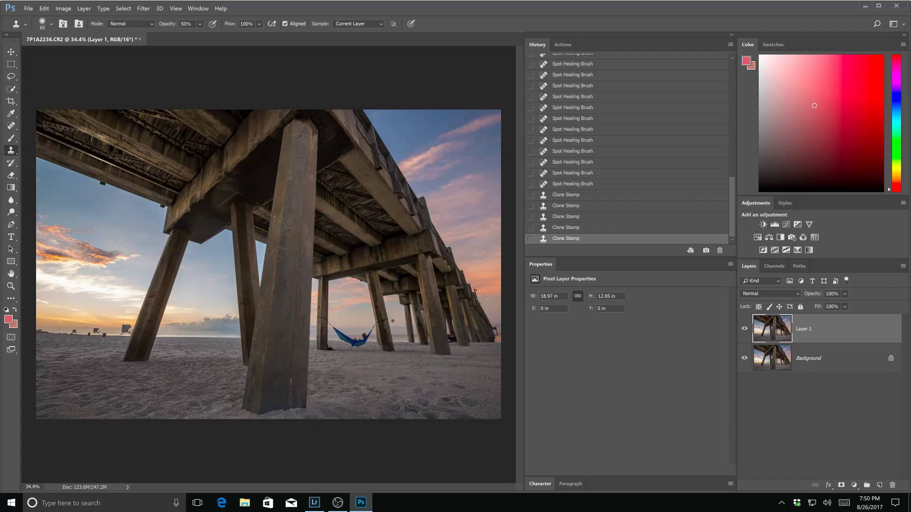
scroll(392, 320, down, 1)
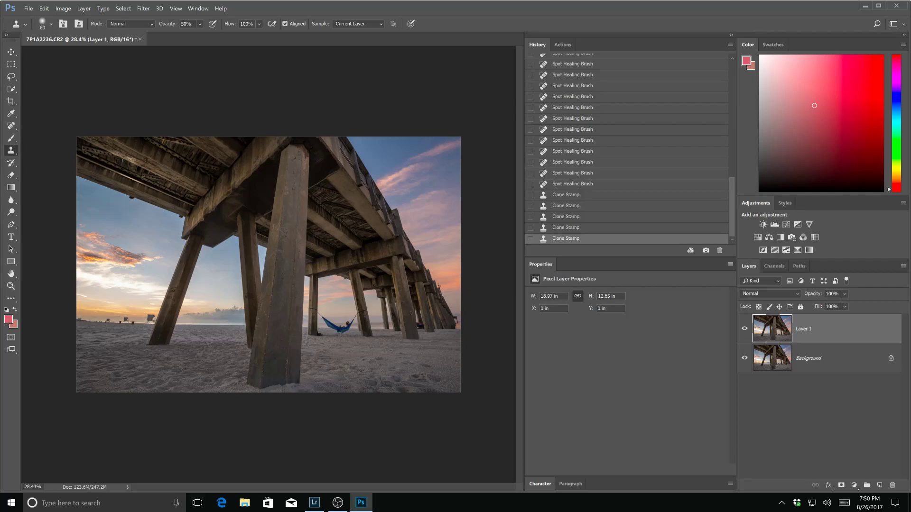
scroll(264, 266, up, 6)
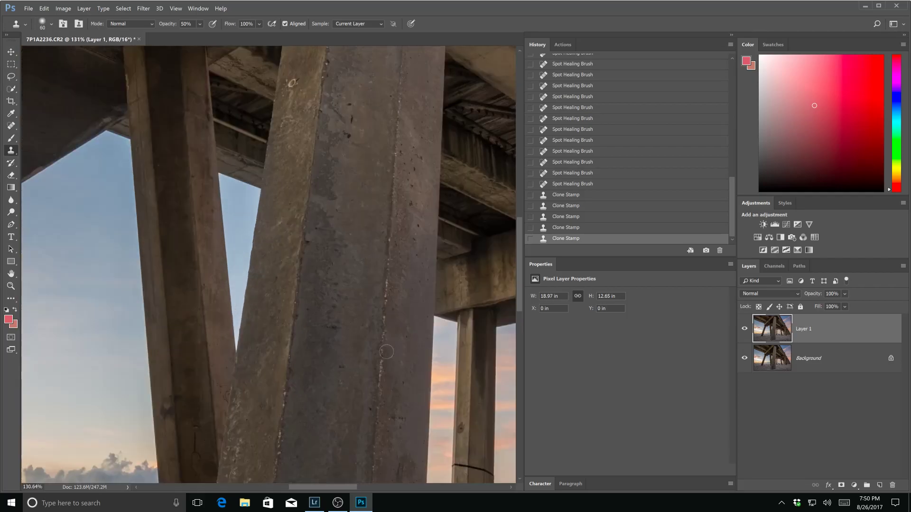
drag(398, 391, 262, 251)
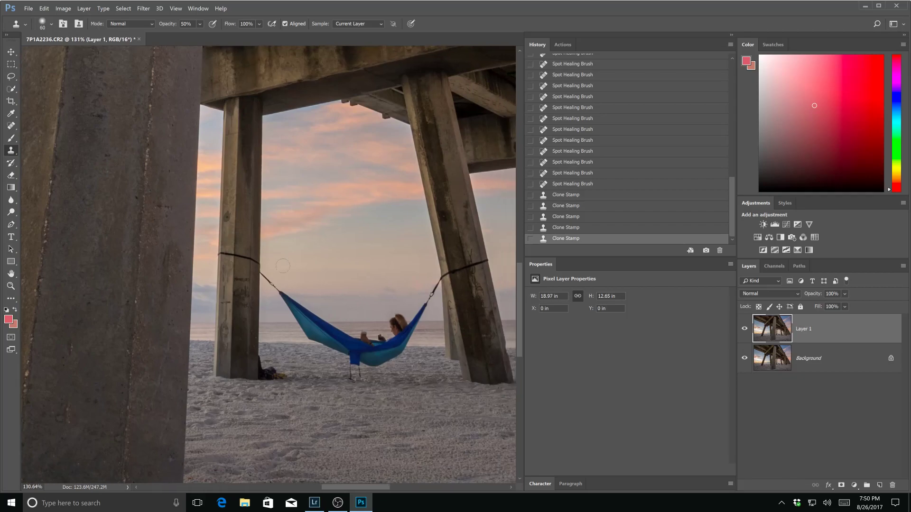
click(12, 127)
drag(227, 214, 227, 218)
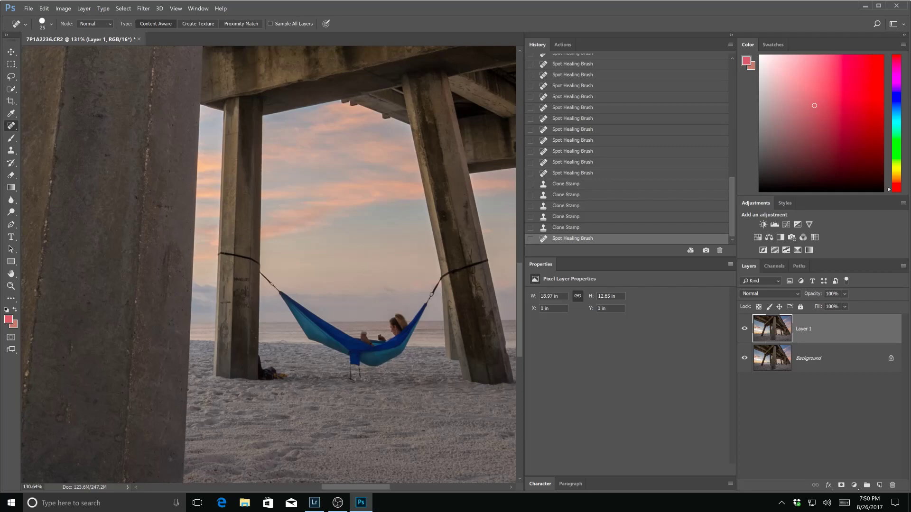
Remove the dark belongings lying in the sand at the base of the hammock's left pillar with the healing brush at size 25.
scroll(261, 266, up, 2)
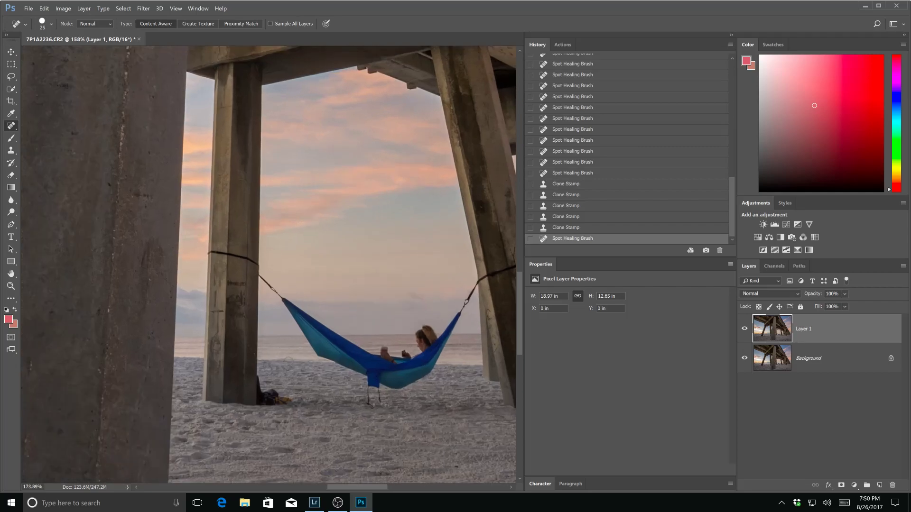
scroll(260, 265, up, 1)
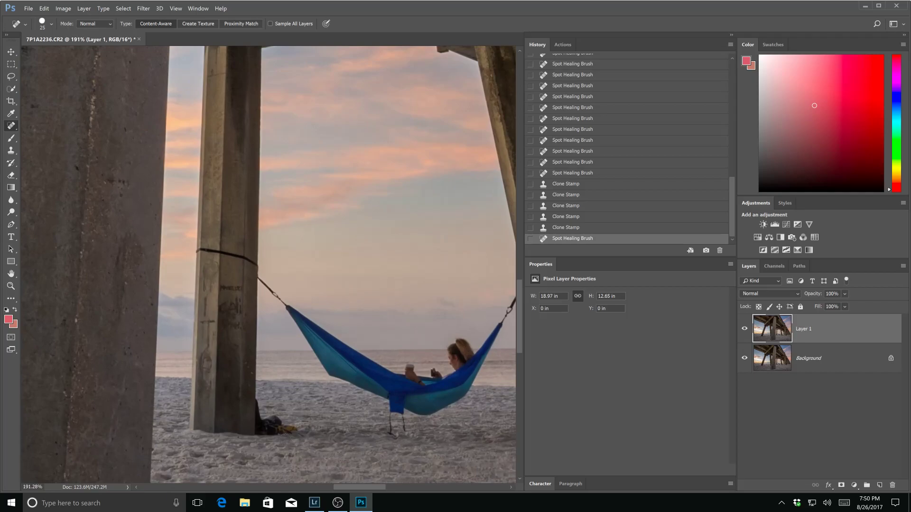
drag(299, 432, 295, 429)
mouse_move(275, 431)
mouse_down()
mouse_move(276, 421)
mouse_move(263, 432)
mouse_move(255, 399)
mouse_move(313, 431)
mouse_move(257, 430)
mouse_move(268, 433)
mouse_up()
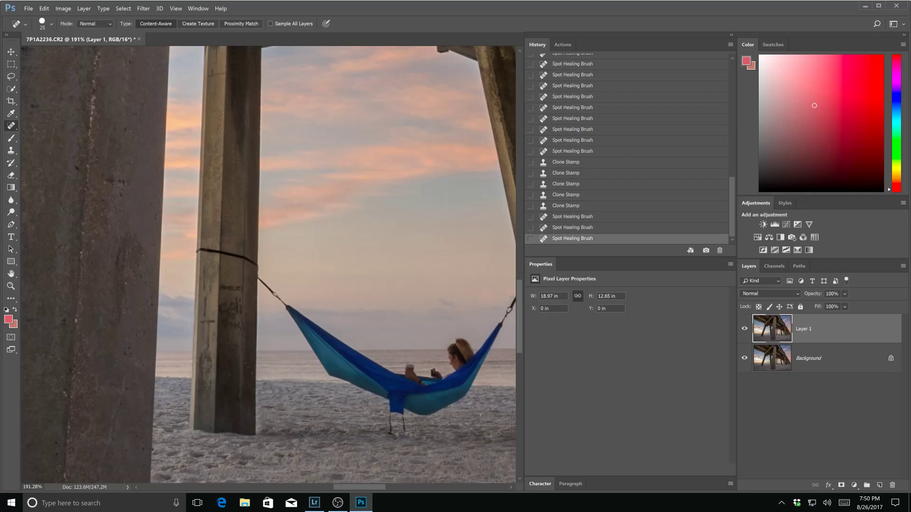
click(271, 430)
click(269, 410)
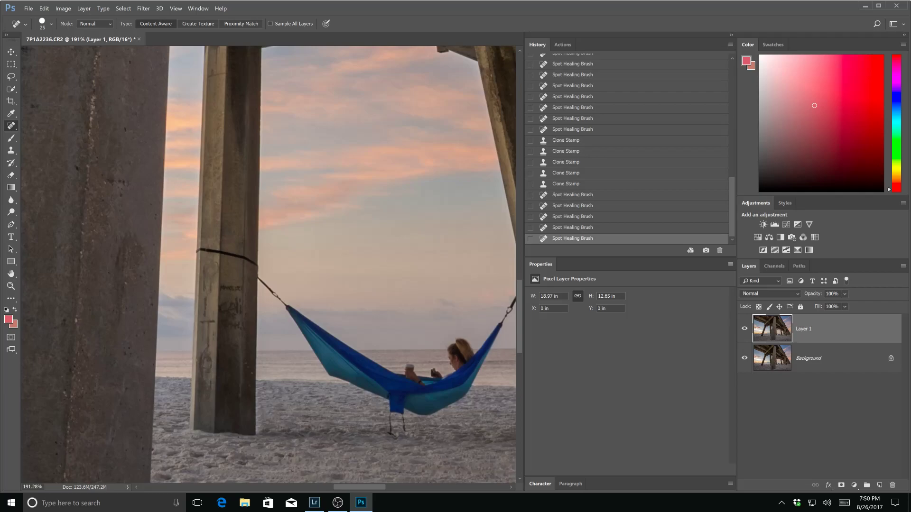
Heal away the blue pouch and cords hanging beneath the middle of the hammock.
scroll(285, 266, down, 1)
scroll(284, 266, down, 1)
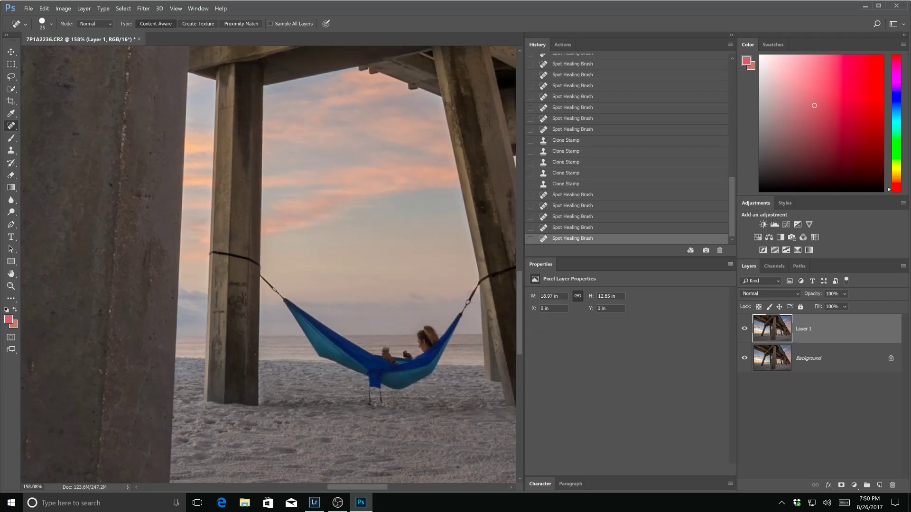
scroll(284, 266, down, 7)
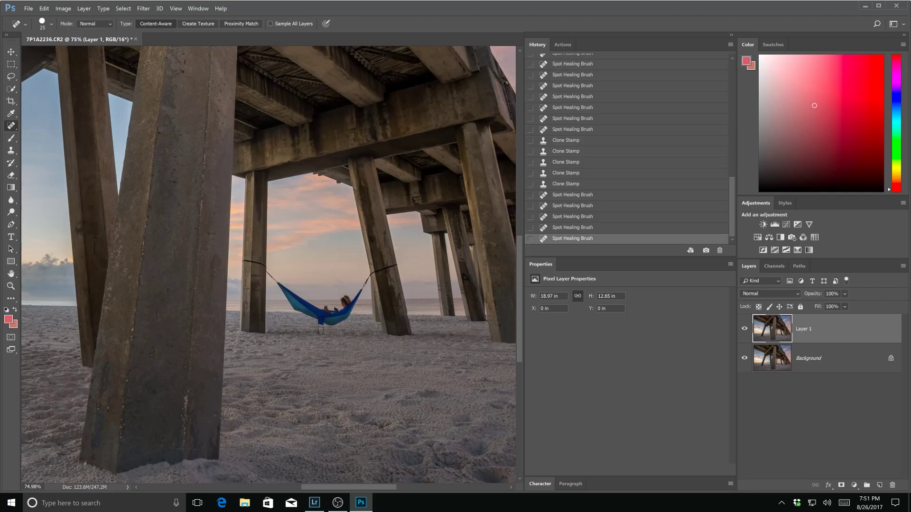
scroll(265, 263, up, 10)
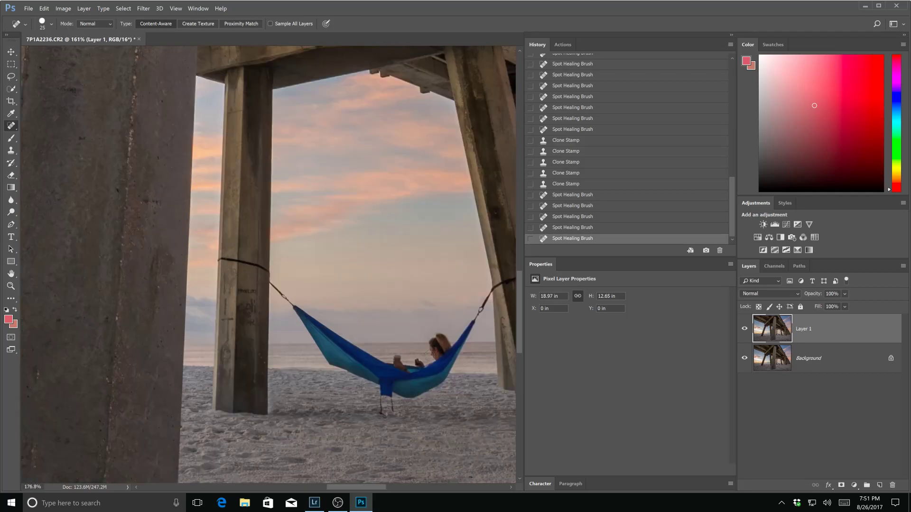
mouse_move(423, 373)
mouse_down()
mouse_move(325, 287)
mouse_move(356, 323)
mouse_move(357, 349)
mouse_move(347, 326)
mouse_move(343, 361)
mouse_up()
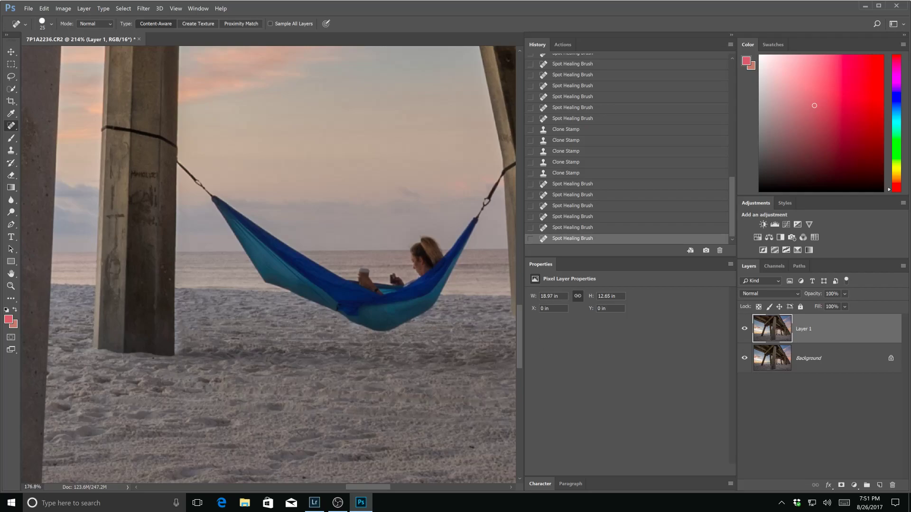
Try to remove the red and blue bundle on the sand behind the hammock-free large pillar with the Spot Healing Brush at size 25.
scroll(310, 351, down, 2)
scroll(285, 295, down, 1)
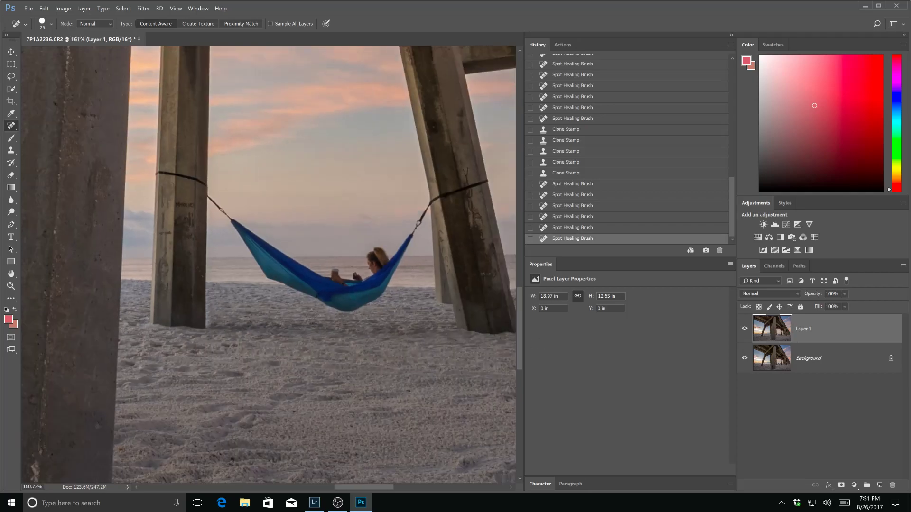
scroll(284, 294, down, 3)
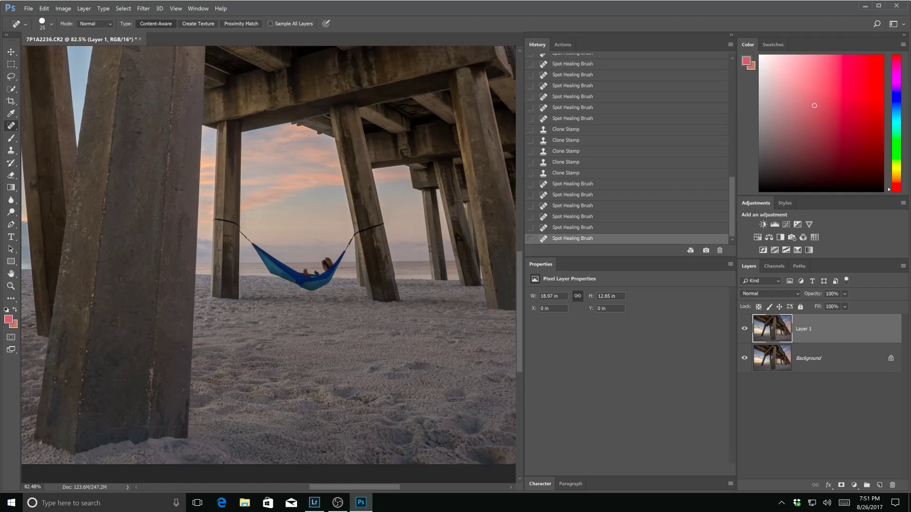
scroll(203, 332, up, 2)
drag(203, 331, 251, 332)
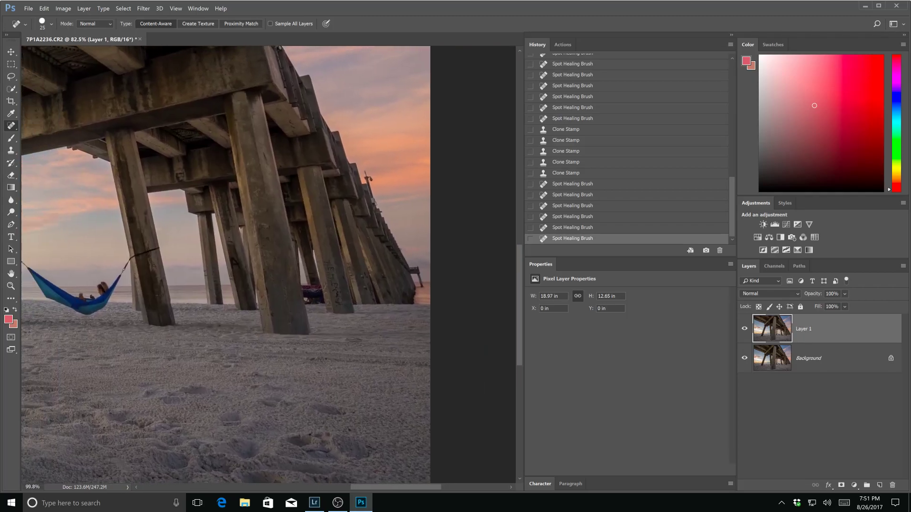
scroll(361, 323, up, 4)
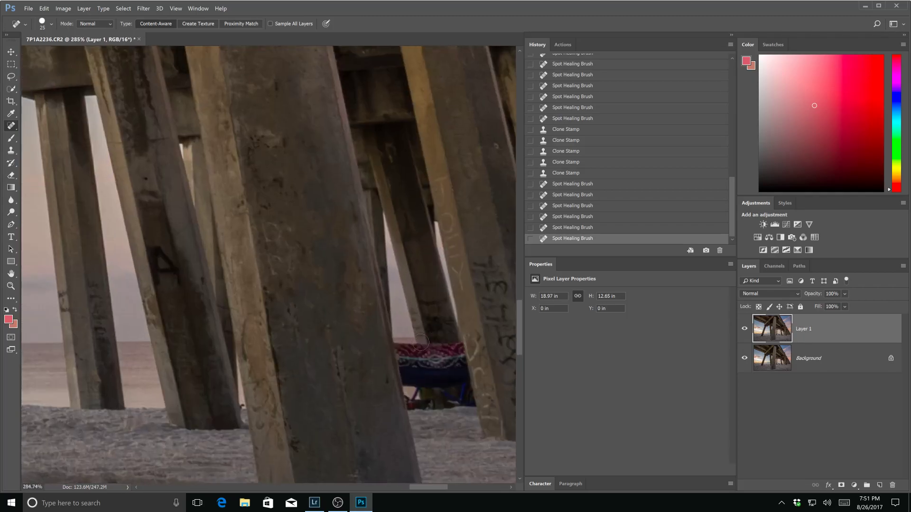
mouse_move(419, 342)
mouse_down()
mouse_move(392, 346)
mouse_move(458, 346)
mouse_move(467, 377)
mouse_move(408, 385)
mouse_move(396, 353)
mouse_move(440, 354)
mouse_move(405, 368)
mouse_move(453, 371)
mouse_move(408, 373)
mouse_move(463, 394)
mouse_move(464, 385)
mouse_move(453, 401)
mouse_move(408, 397)
mouse_move(451, 408)
mouse_up()
mouse_move(418, 379)
mouse_down()
mouse_move(465, 400)
mouse_move(456, 405)
mouse_up()
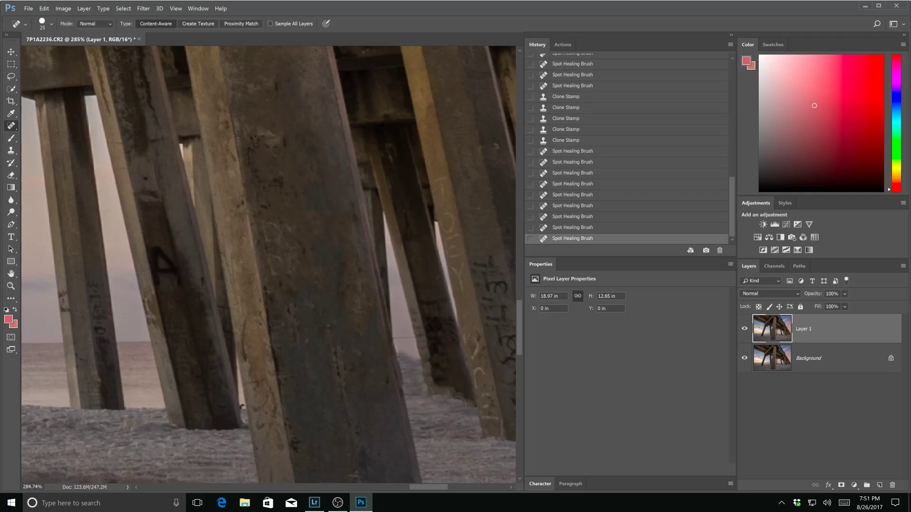
click(432, 396)
click(424, 378)
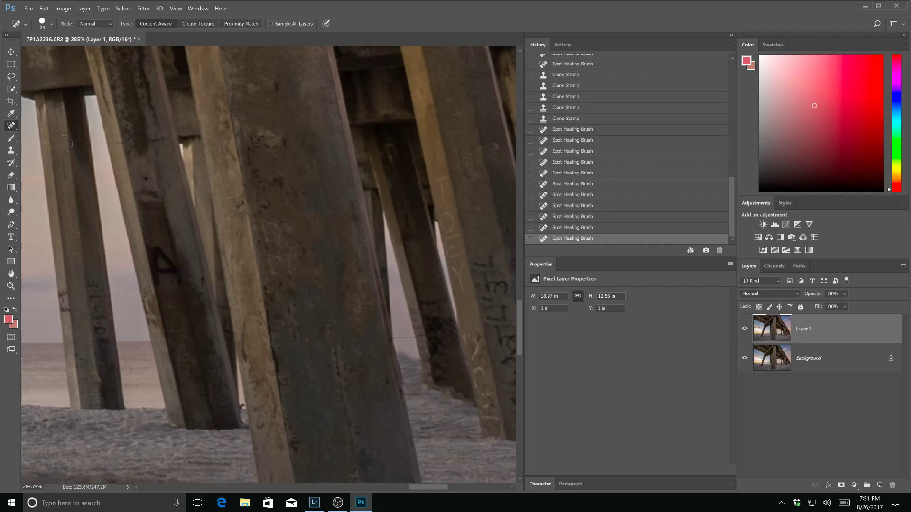
Rebuild the base of the thin pillar and its sand edge using the Clone Stamp at size 40 and 50% opacity.
click(11, 151)
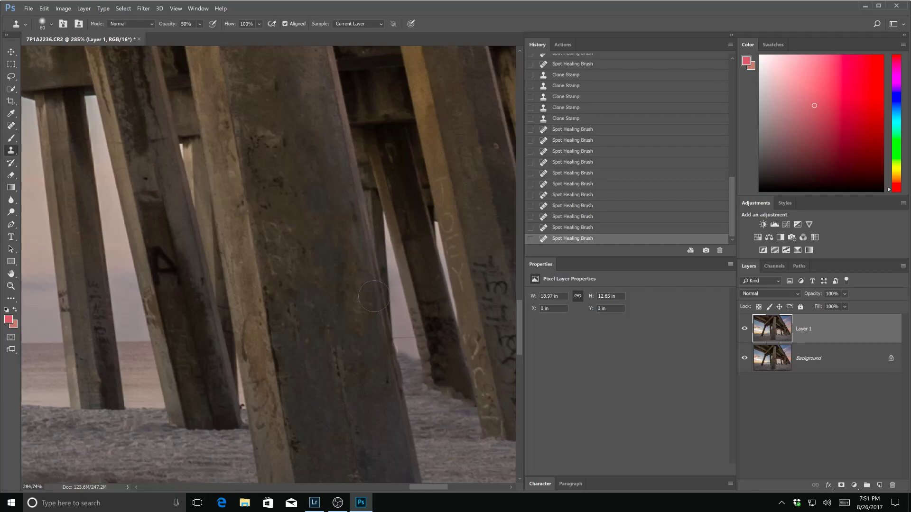
key(bracketleft)
alt+click(423, 335)
mouse_move(428, 353)
mouse_down()
mouse_move(436, 377)
mouse_move(446, 361)
mouse_move(450, 392)
mouse_move(464, 402)
mouse_move(448, 415)
mouse_up()
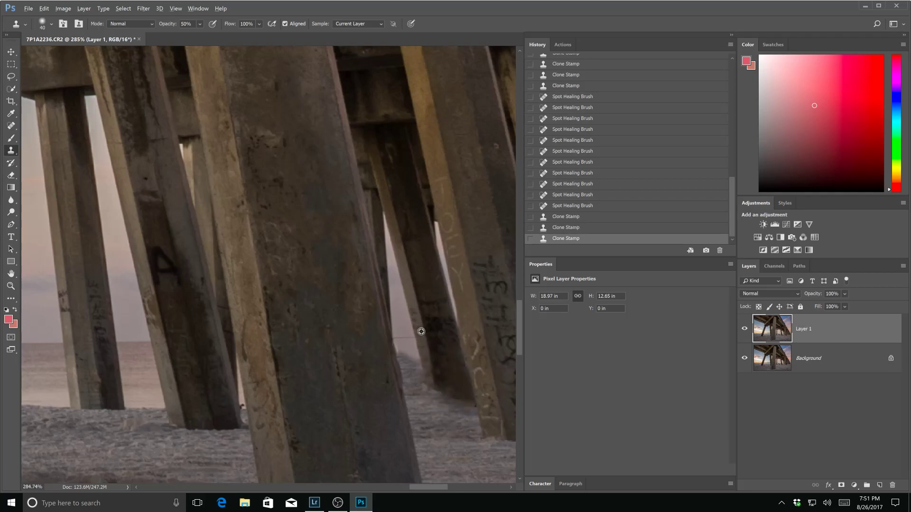
mouse_move(429, 365)
mouse_down()
mouse_move(441, 395)
mouse_move(461, 401)
mouse_up()
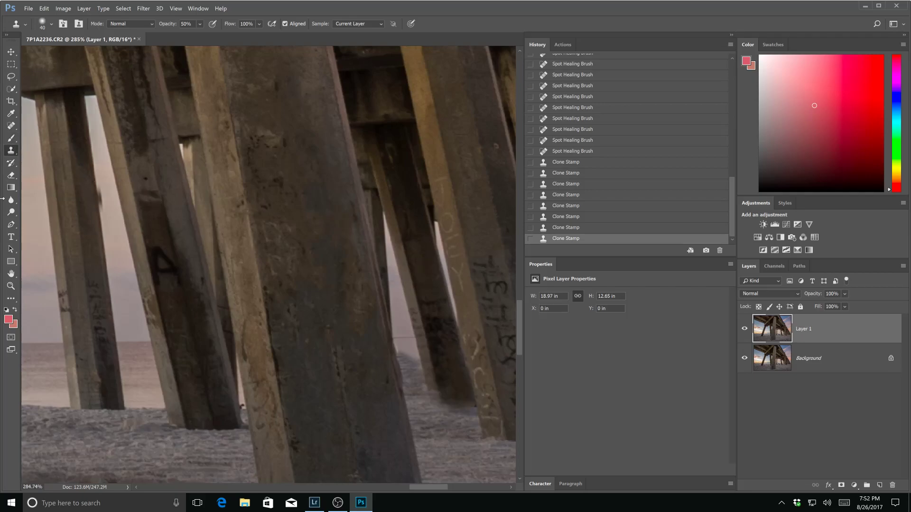
Try healing the leftover smudge at the horizon beside the large pillar with the Spot Healing Brush at sizes 9 and 50.
click(10, 126)
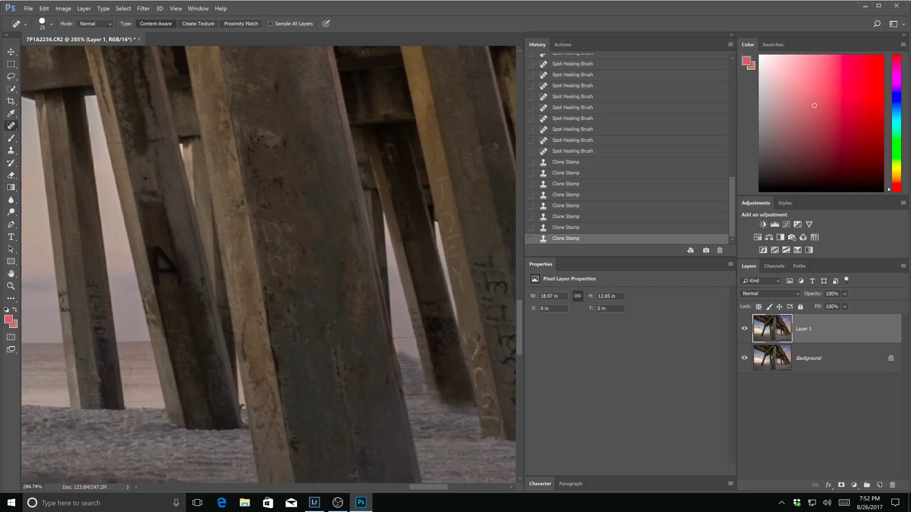
mouse_move(391, 338)
mouse_down()
mouse_move(423, 338)
mouse_move(395, 345)
mouse_move(399, 353)
mouse_up()
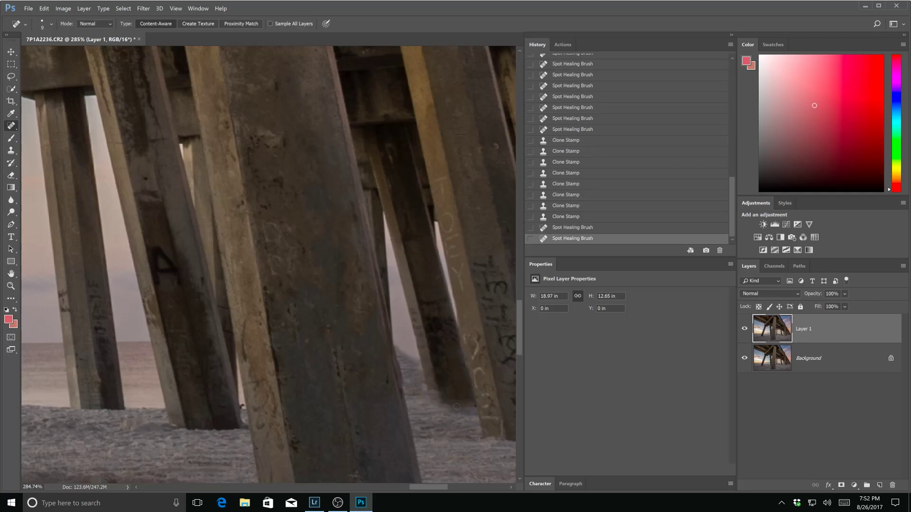
key(ctrl+0)
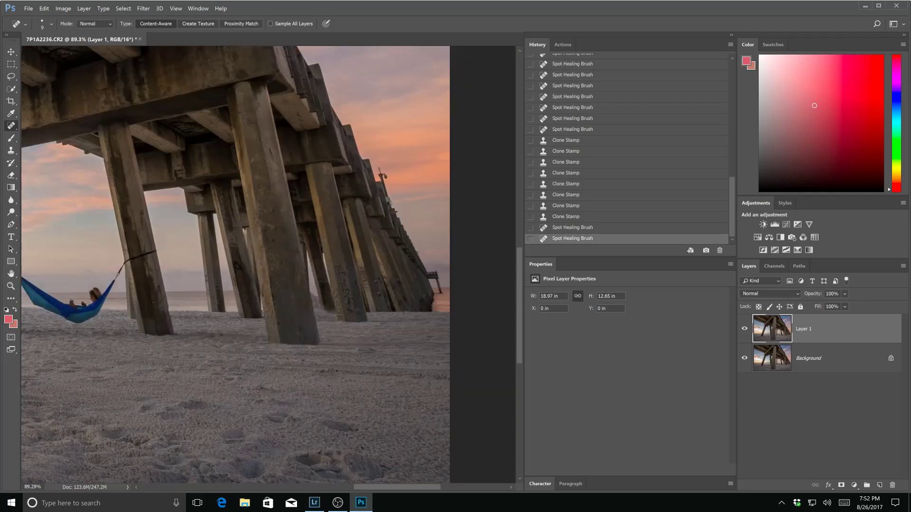
scroll(424, 295, down, 2)
scroll(426, 287, up, 6)
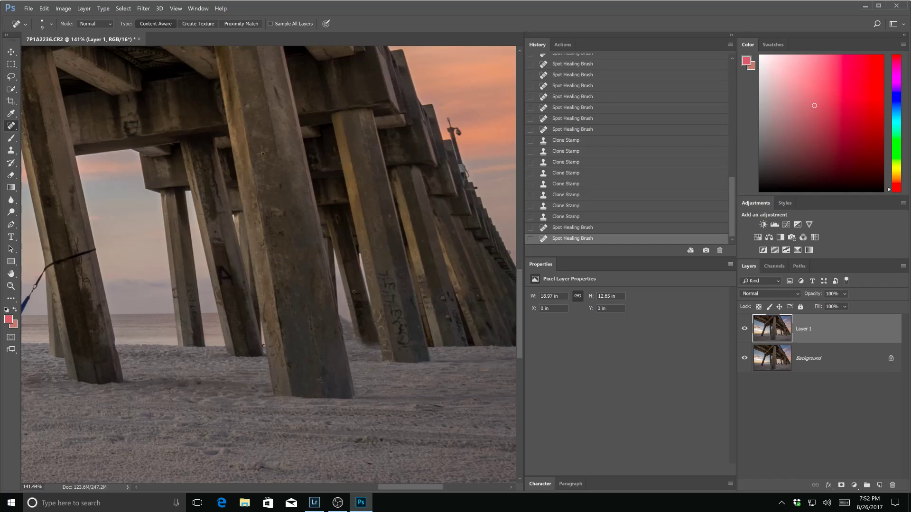
scroll(382, 295, up, 2)
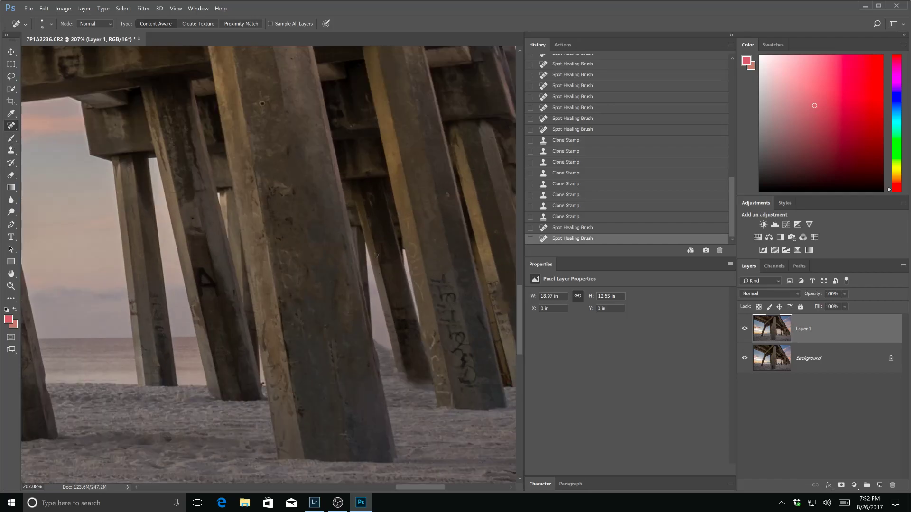
key(bracketright)
key(bracketright)
key(bracketright)
click(385, 342)
click(394, 351)
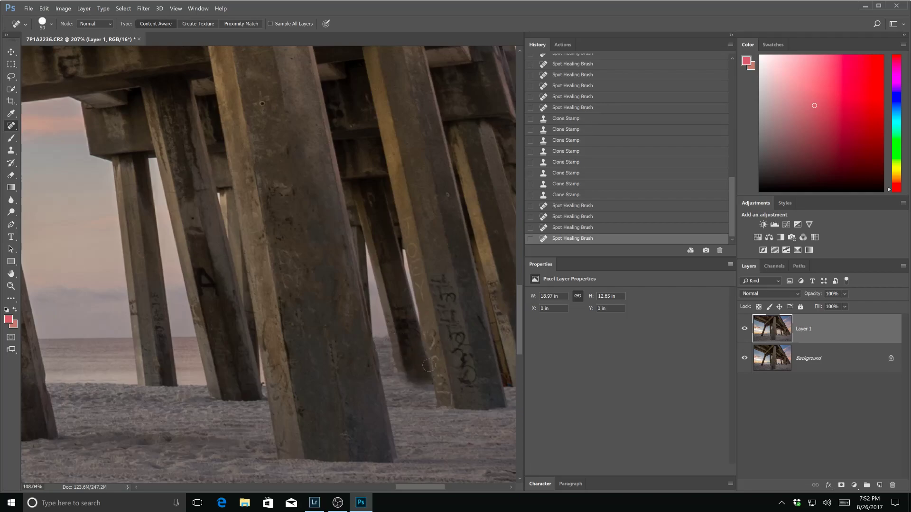
Step back through the edit history to before the bundle between the pillars was healed.
scroll(429, 365, down, 5)
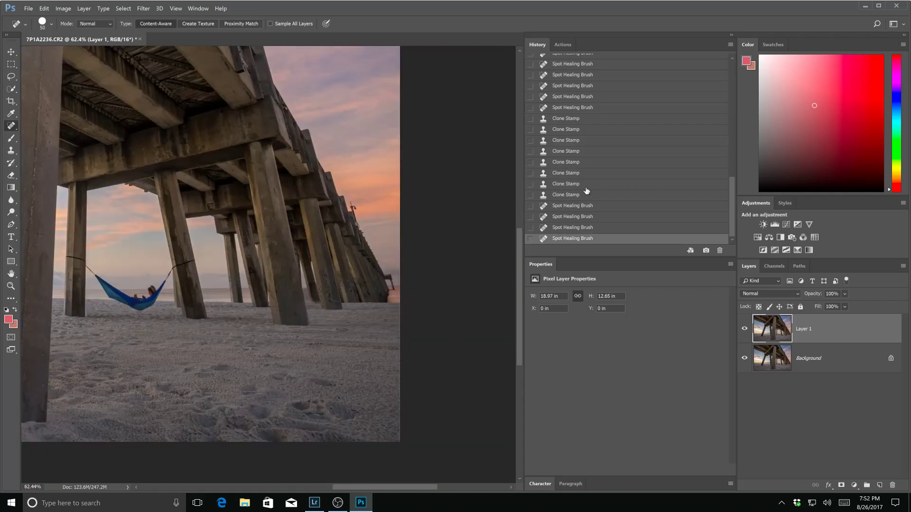
click(573, 108)
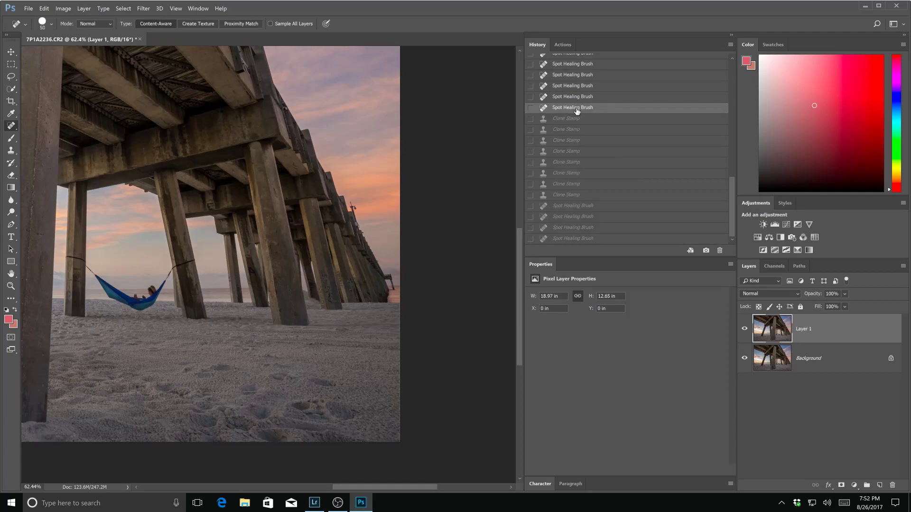
scroll(577, 111, up, 3)
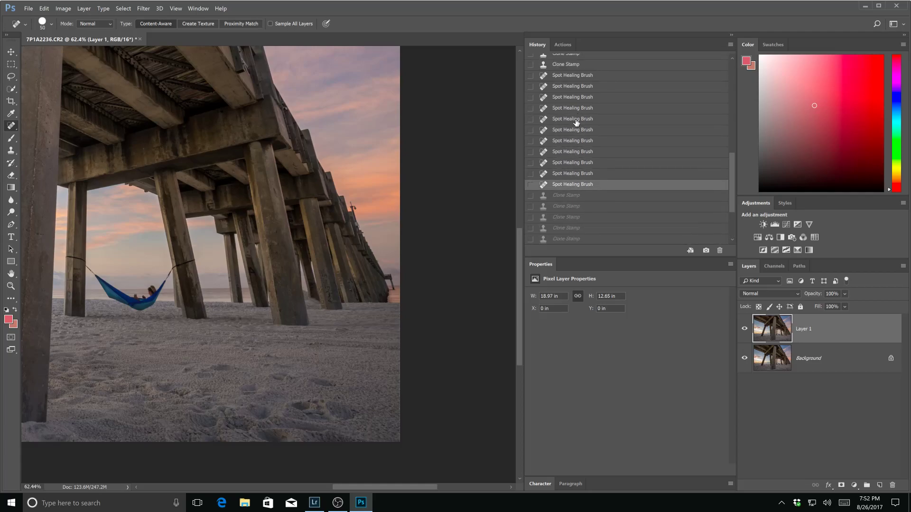
click(575, 119)
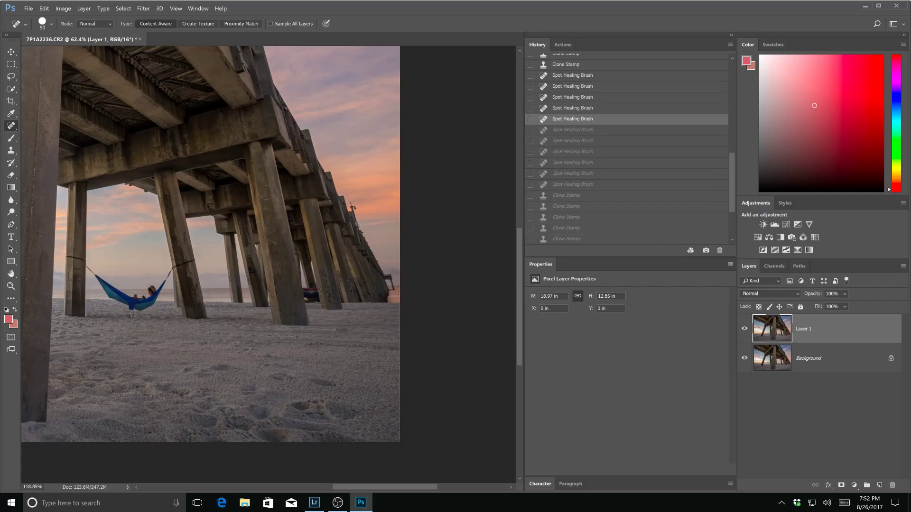
Heal away the wheels and frame below the red and blue bundle with the Spot Healing Brush at size 50.
scroll(264, 268, up, 3)
click(382, 370)
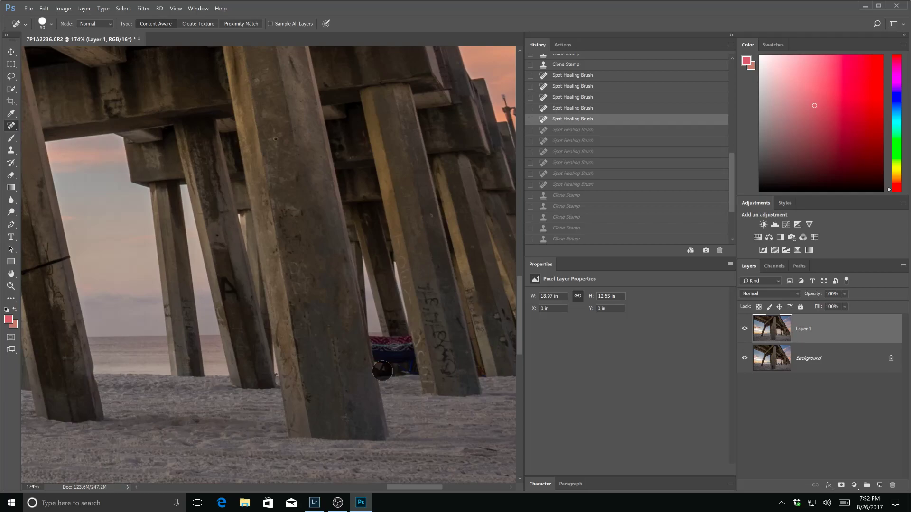
click(412, 366)
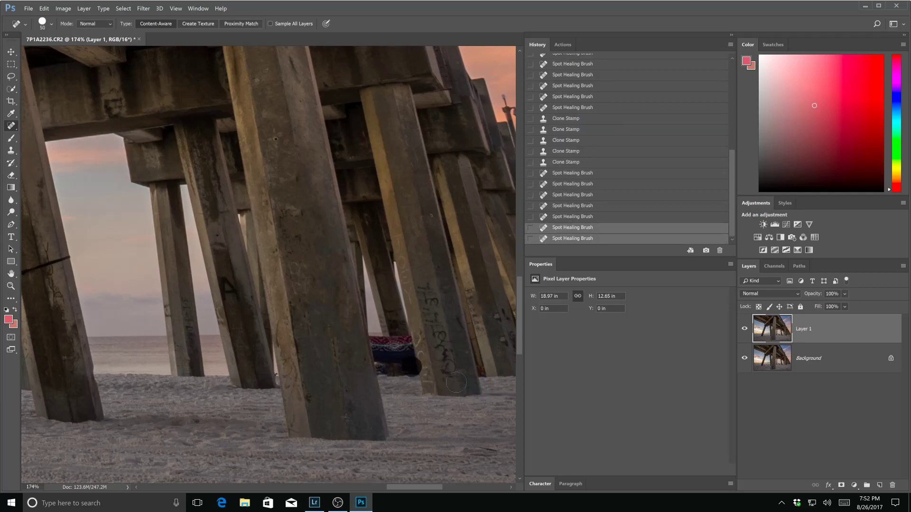
click(379, 366)
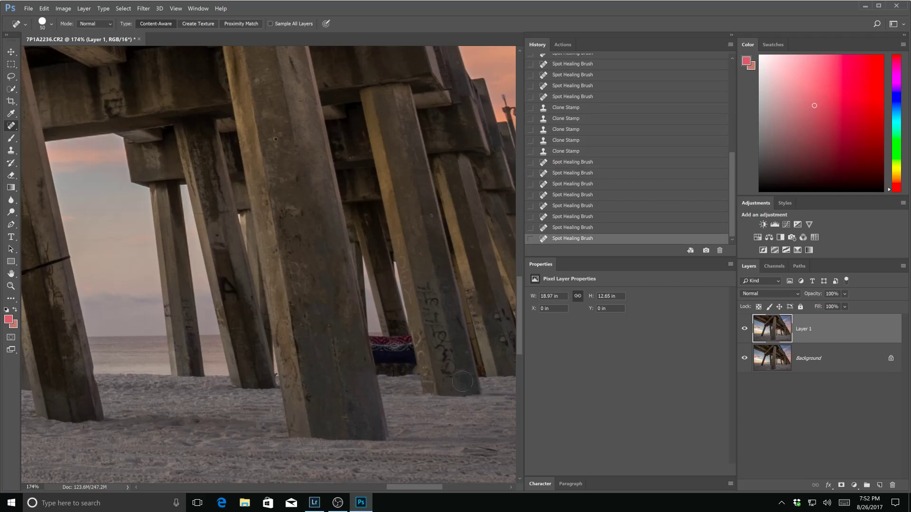
Try to remove the rest of the red and blue bundle between the pillars with the Spot Healing Brush at size 50.
scroll(379, 350, down, 3)
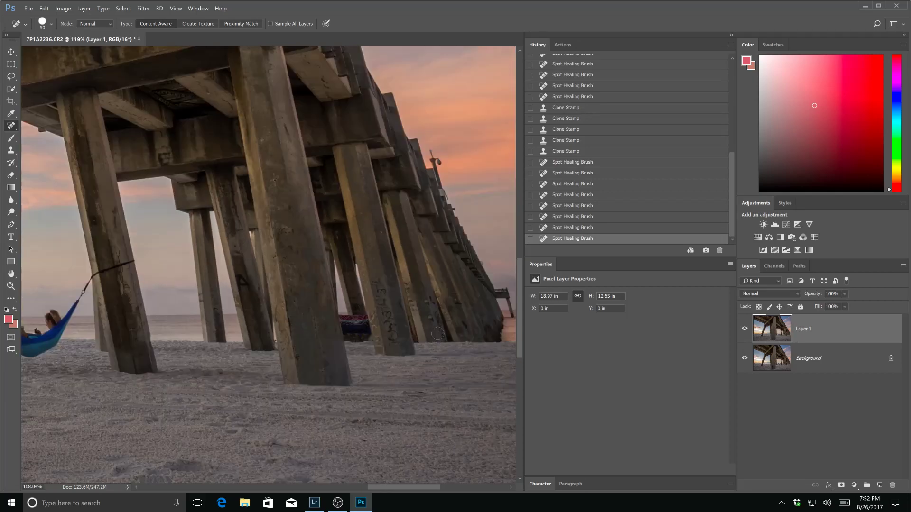
scroll(436, 334, down, 1)
scroll(460, 329, down, 1)
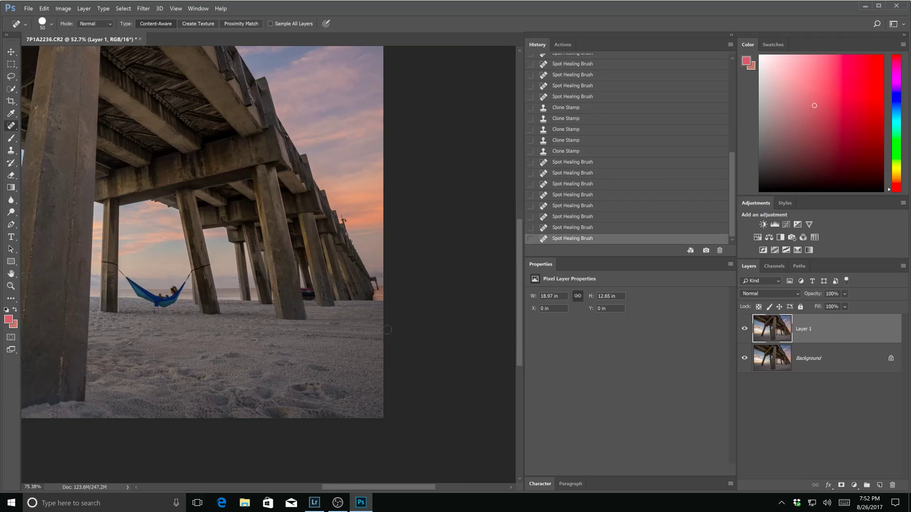
scroll(414, 355, up, 3)
drag(384, 356, 425, 356)
click(384, 357)
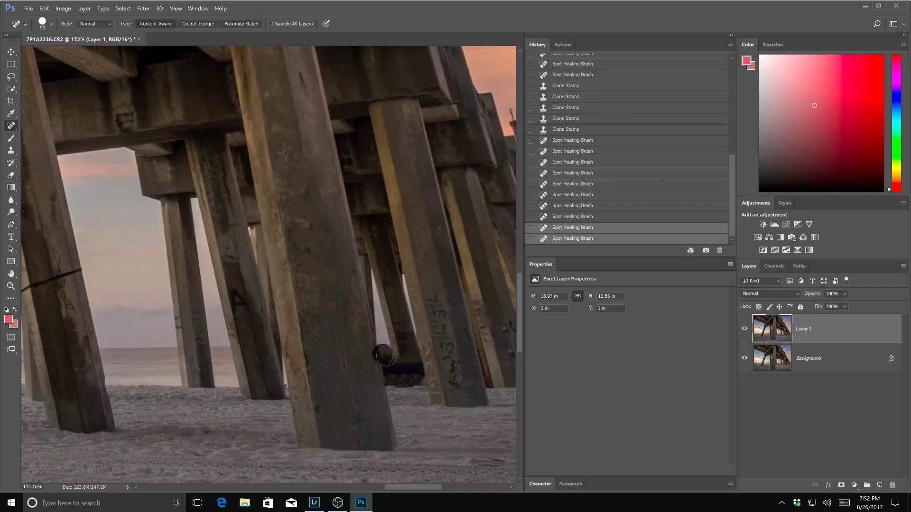
mouse_move(386, 367)
mouse_down()
mouse_move(430, 370)
mouse_move(380, 358)
mouse_move(413, 380)
mouse_up()
click(385, 359)
click(391, 374)
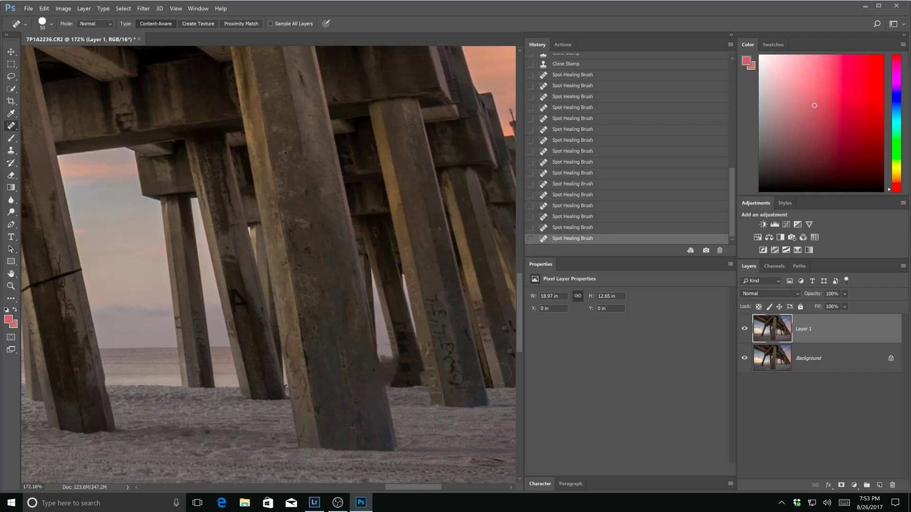
Inspect the healed area and step back in the history to before the upper part of the bundle was removed.
scroll(498, 358, down, 3)
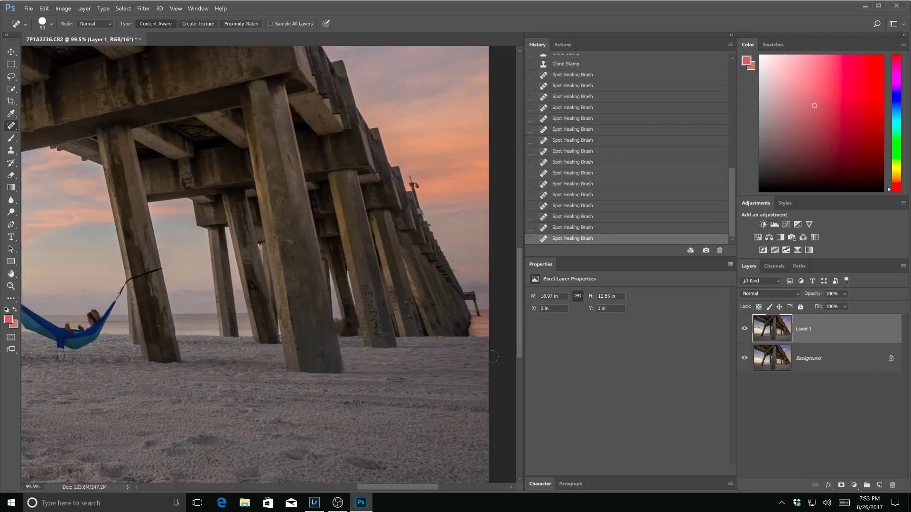
scroll(492, 356, down, 1)
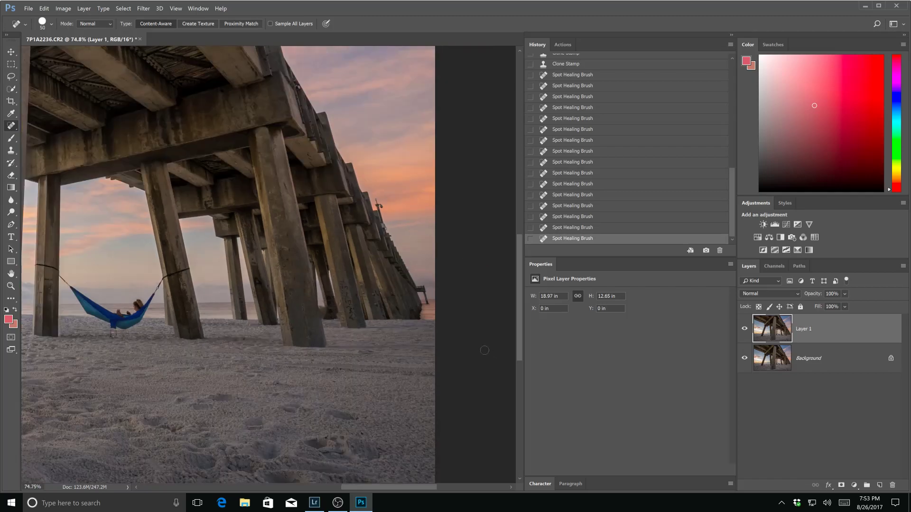
scroll(387, 262, up, 3)
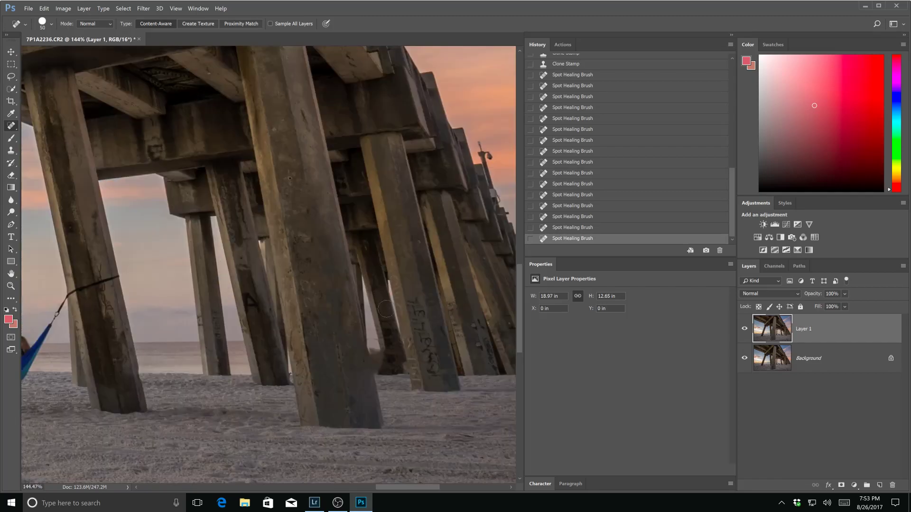
click(586, 184)
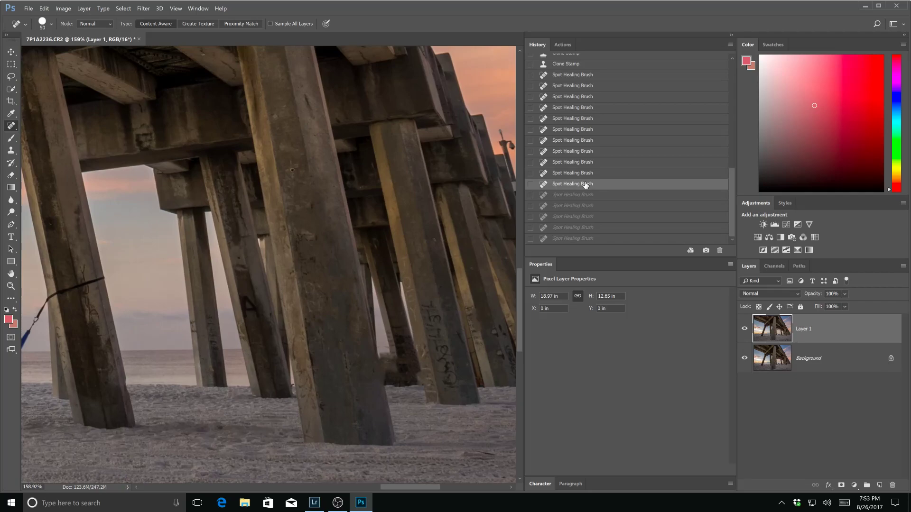
click(583, 151)
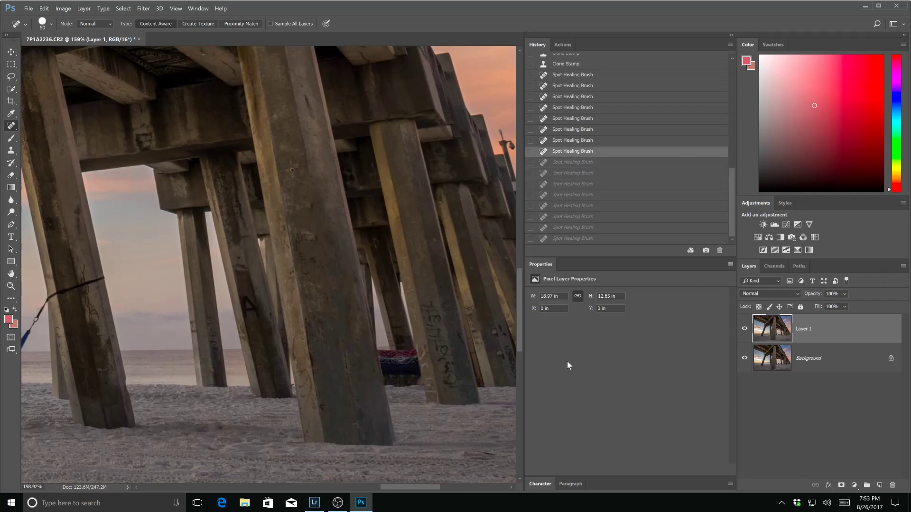
Heal the dark remnants in the sand around the base of the red and blue bundle with the Spot Healing Brush at size 30.
scroll(437, 383, down, 3)
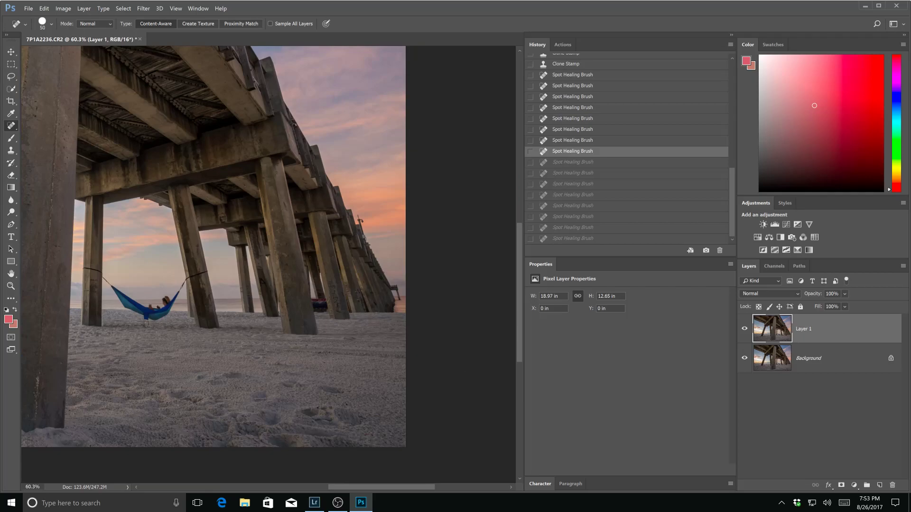
scroll(399, 368, up, 3)
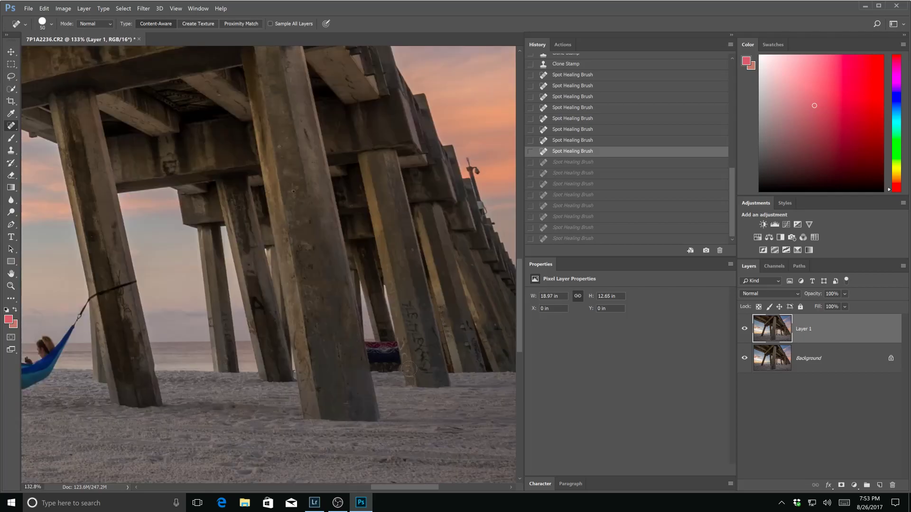
scroll(409, 368, down, 1)
scroll(333, 324, up, 2)
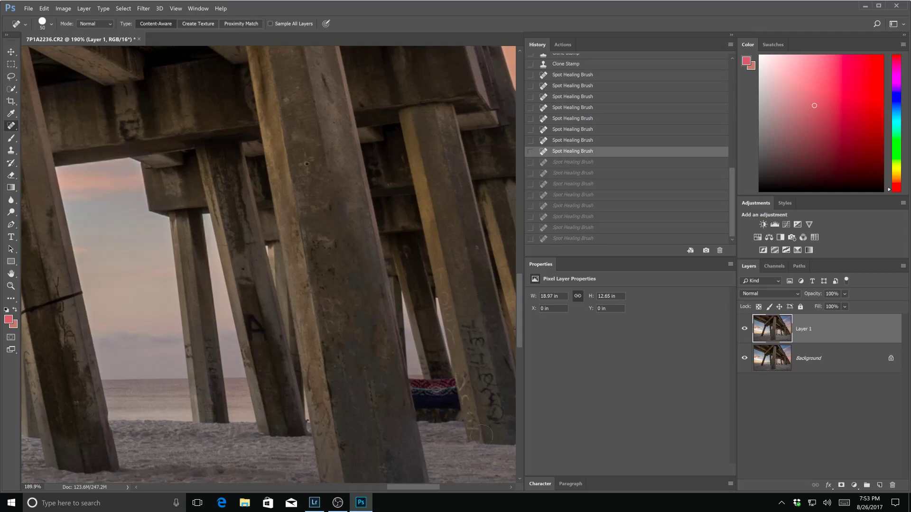
click(459, 421)
click(416, 418)
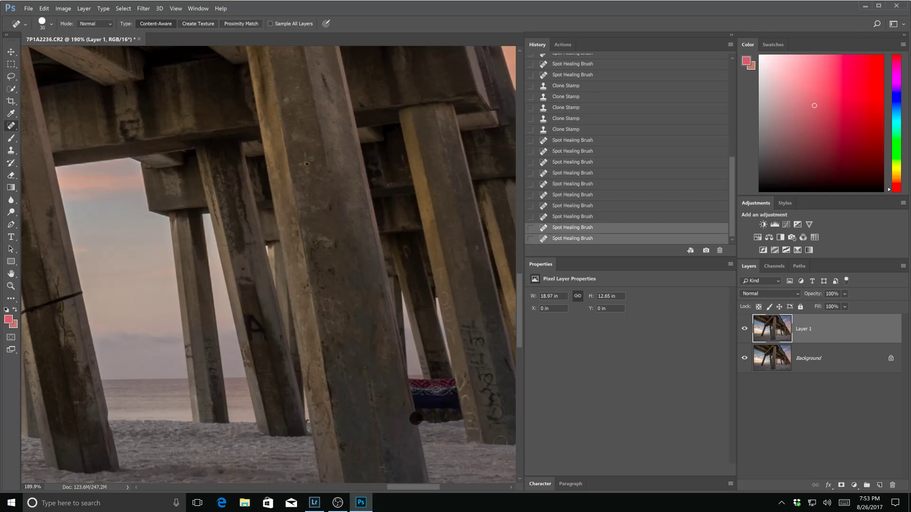
scroll(431, 365, down, 1)
scroll(431, 365, down, 1)
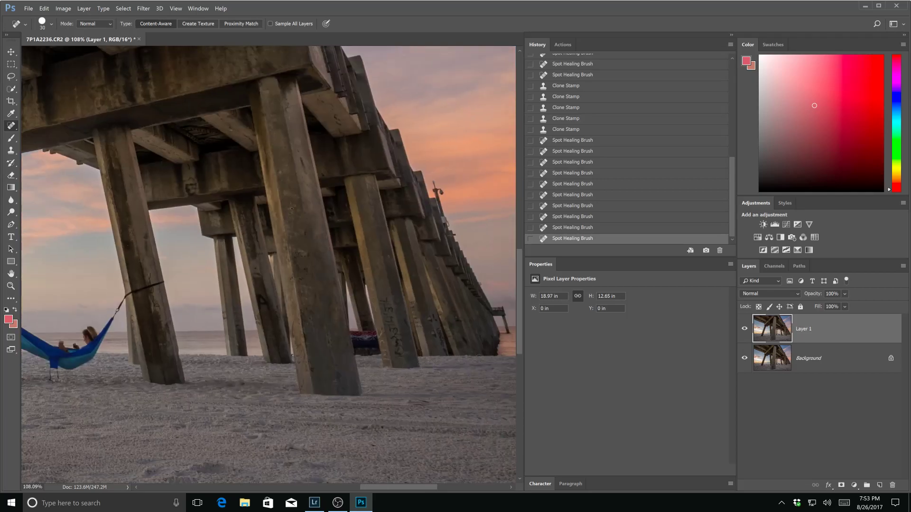
scroll(433, 369, down, 2)
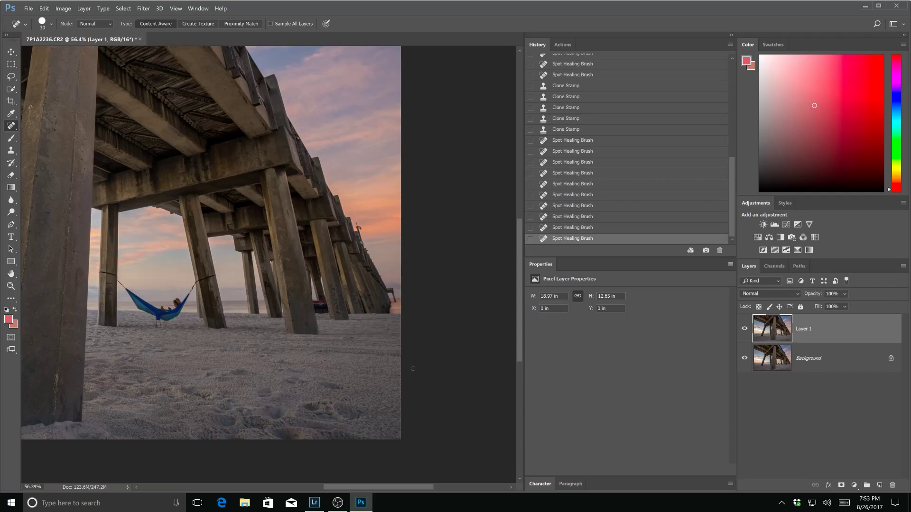
scroll(416, 369, up, 3)
drag(394, 392, 420, 392)
click(422, 392)
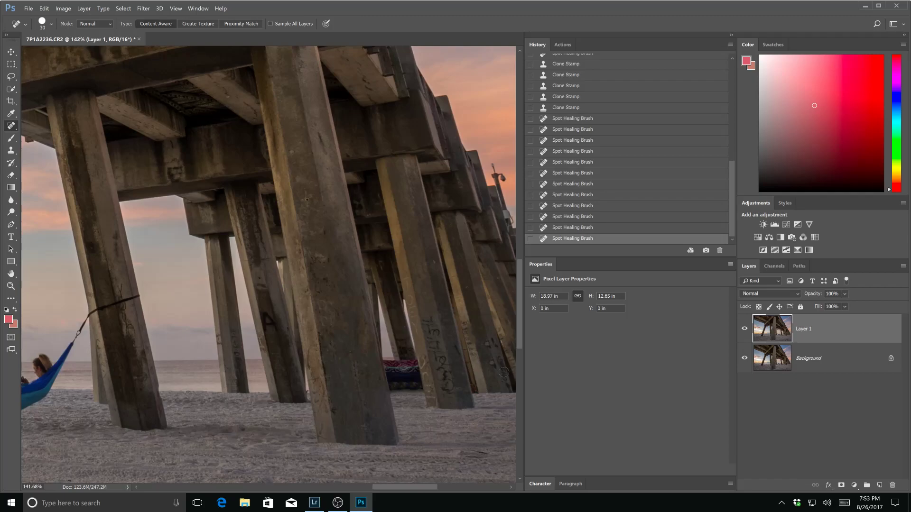
Duplicate Layer 1 and rename the original layer as Healing.
scroll(499, 376, down, 3)
scroll(500, 375, down, 3)
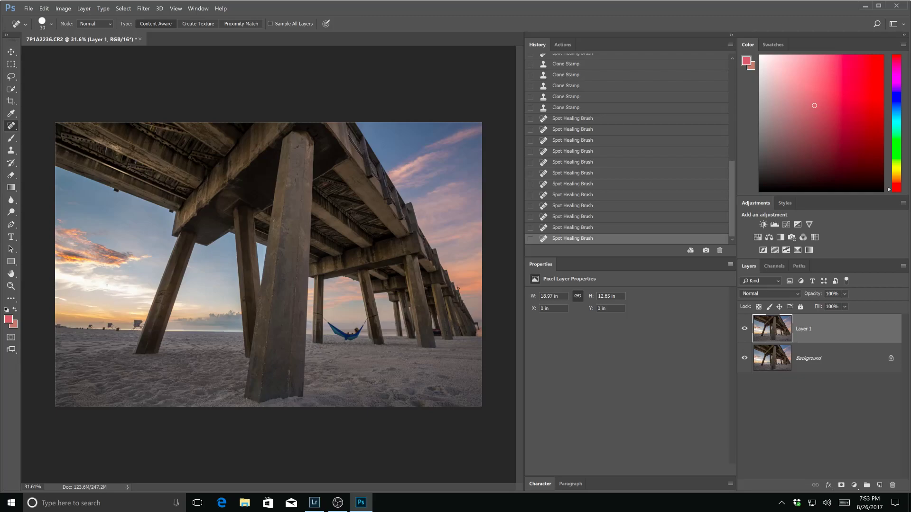
key(ctrl+j)
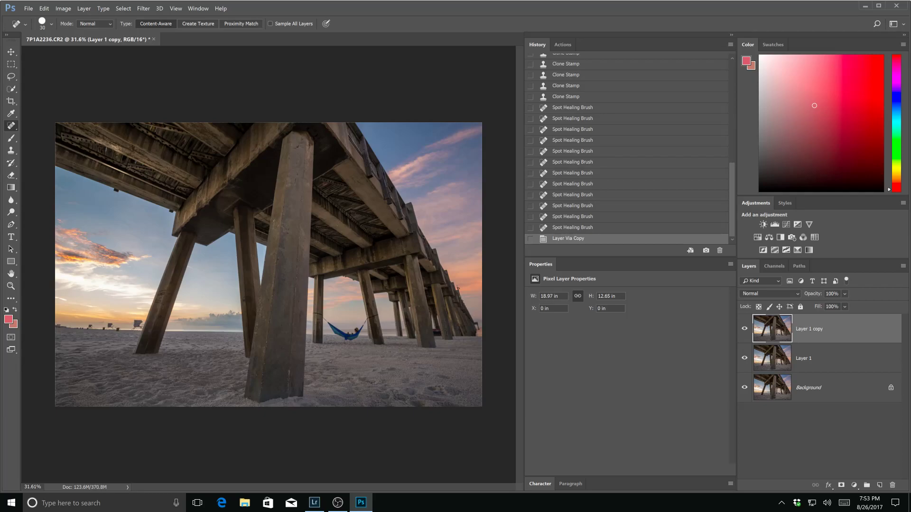
right_click(810, 359)
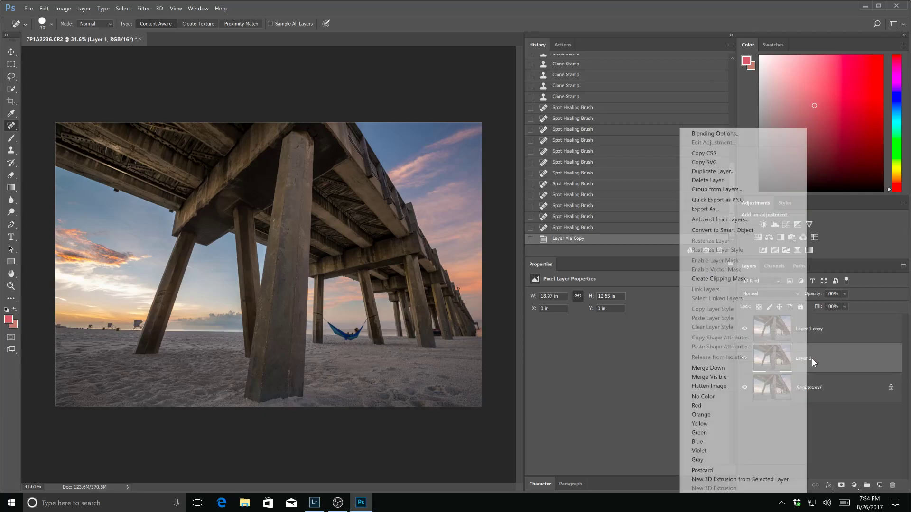
click(807, 360)
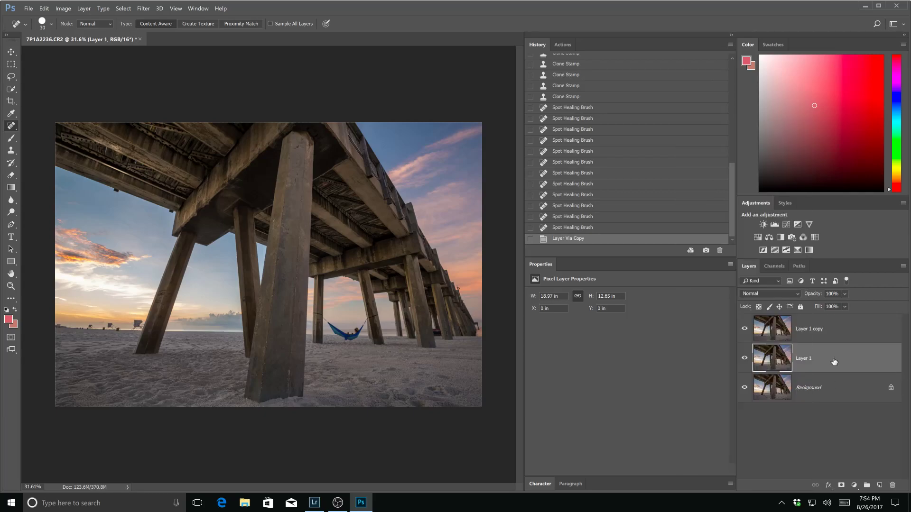
double_click(806, 359)
text(Healing)
key(Return)
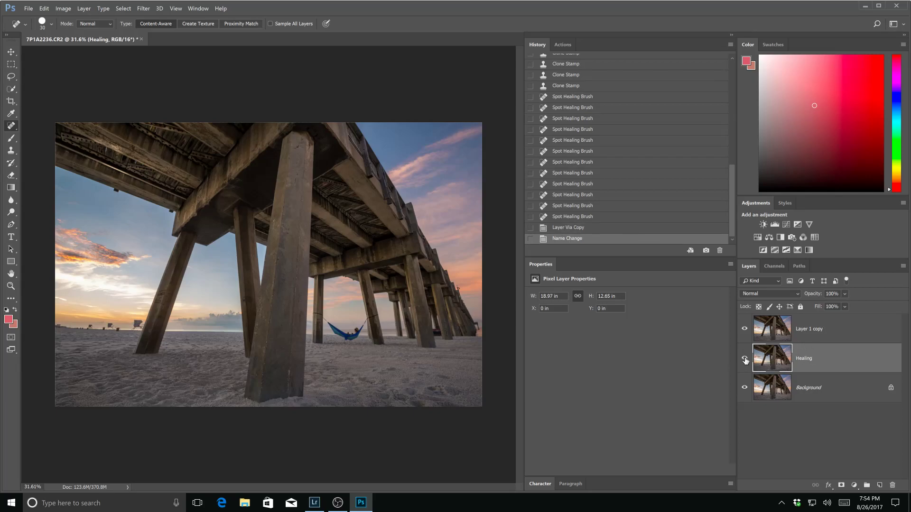
Compare the photo with and without the retouching by hiding the layer copy and toggling the Healing layer's visibility.
click(745, 359)
click(749, 330)
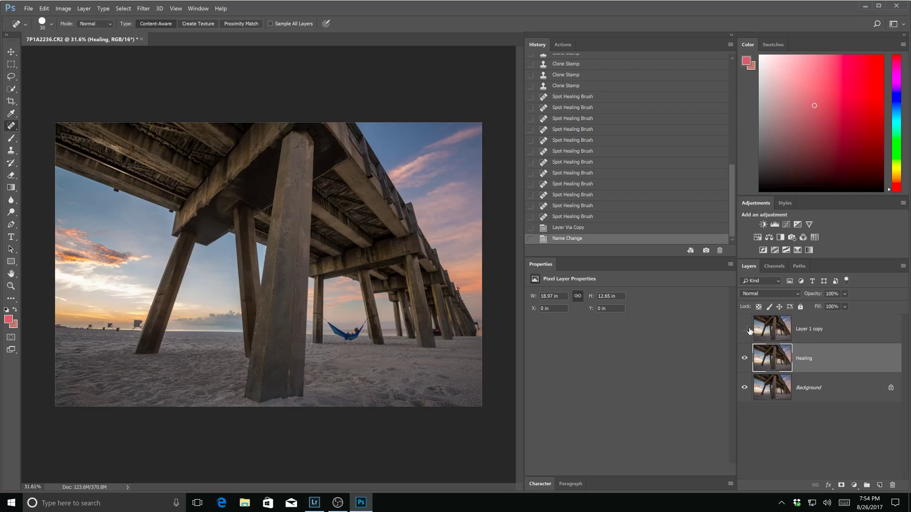
click(746, 359)
click(745, 359)
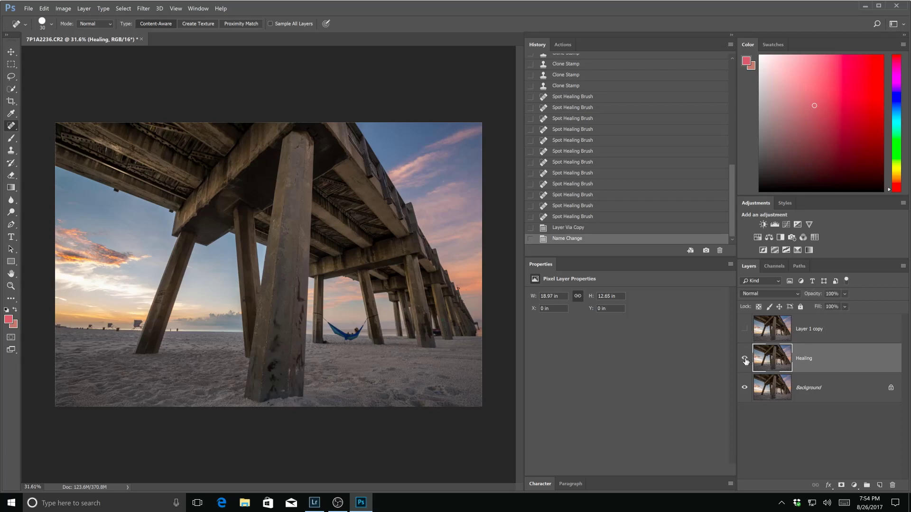
click(745, 359)
click(744, 359)
click(745, 359)
click(745, 359)
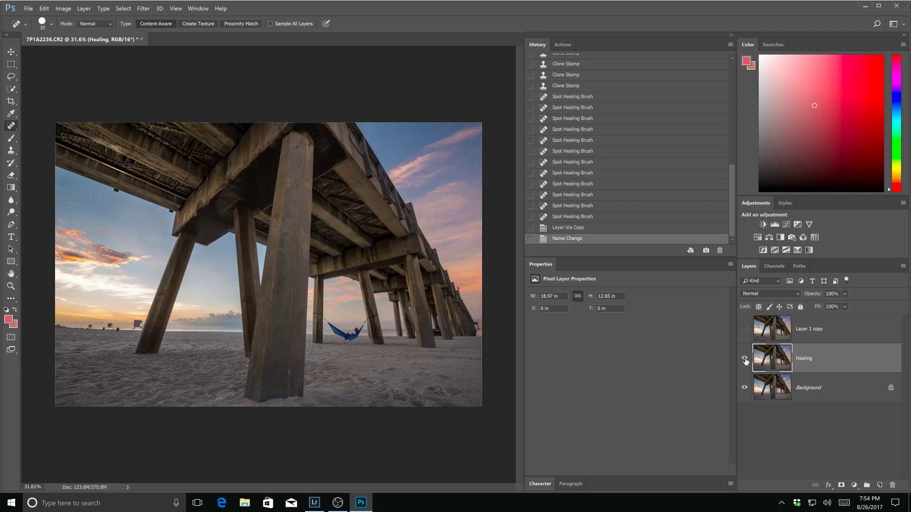
click(745, 359)
click(745, 360)
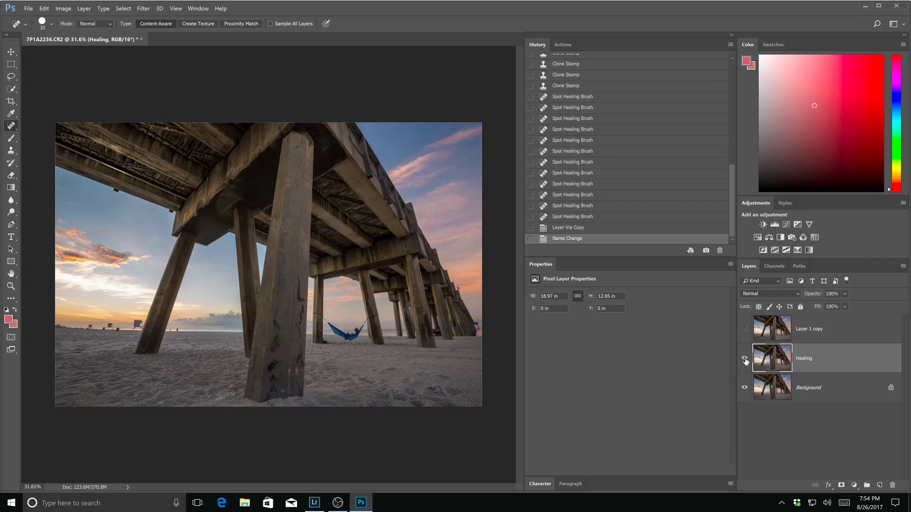
Show the Layer 1 copy layer again and rename it as Sky.
click(762, 329)
click(744, 329)
double_click(810, 329)
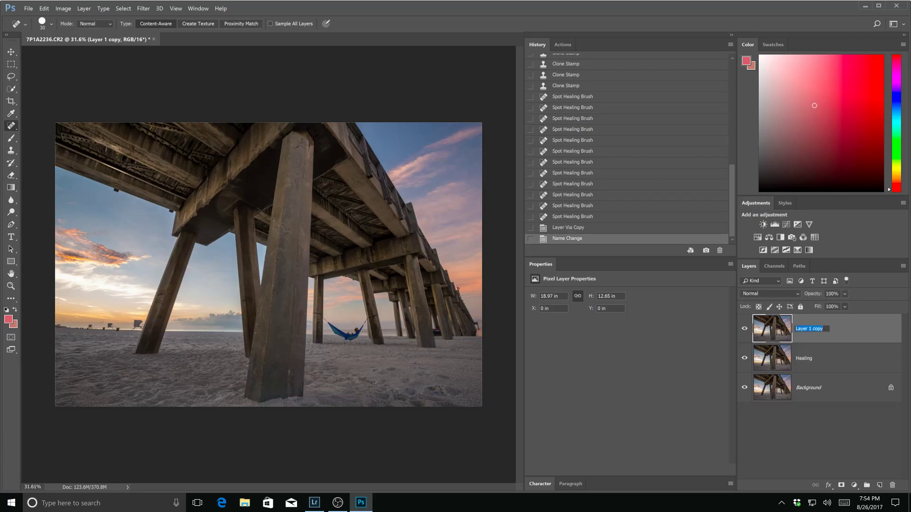
text(S)
key(Return)
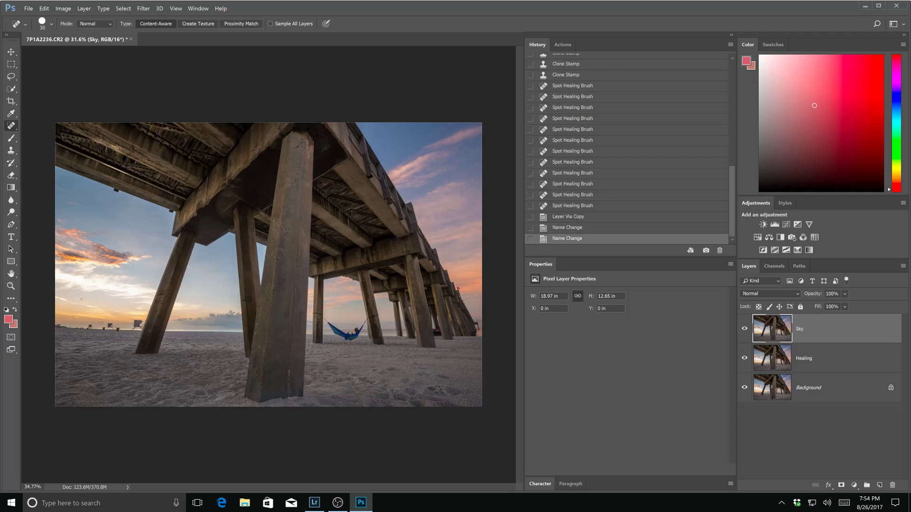
Outline the bright white cloud band below the orange cloud with the Lasso tool, up to the leaning pillar.
key(ctrl+plus)
drag(90, 311, 258, 268)
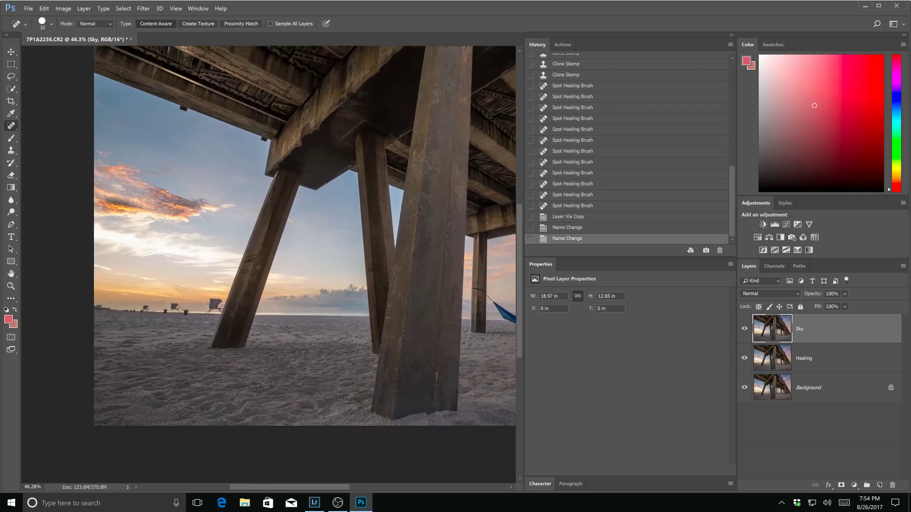
click(11, 76)
mouse_move(95, 221)
mouse_down()
mouse_move(184, 229)
mouse_move(238, 248)
mouse_move(240, 261)
mouse_move(204, 273)
mouse_move(97, 256)
mouse_move(95, 220)
mouse_up()
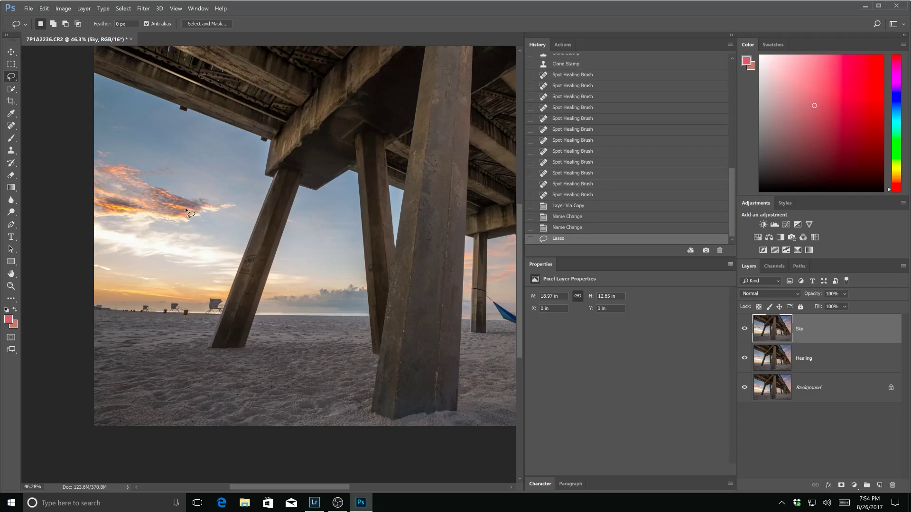
Fill the selected cloud band using Content-Aware with color adaptation, Normal mode and 100% opacity, and clear the selection.
click(44, 8)
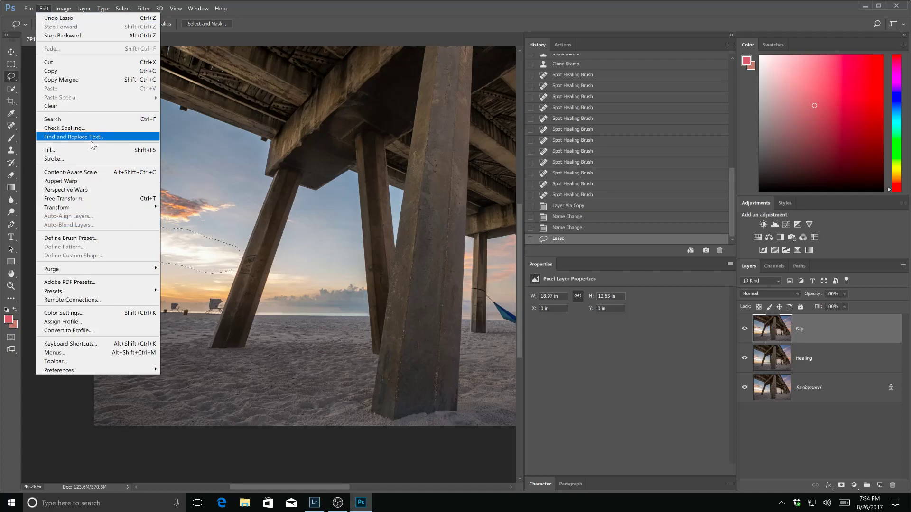
click(60, 151)
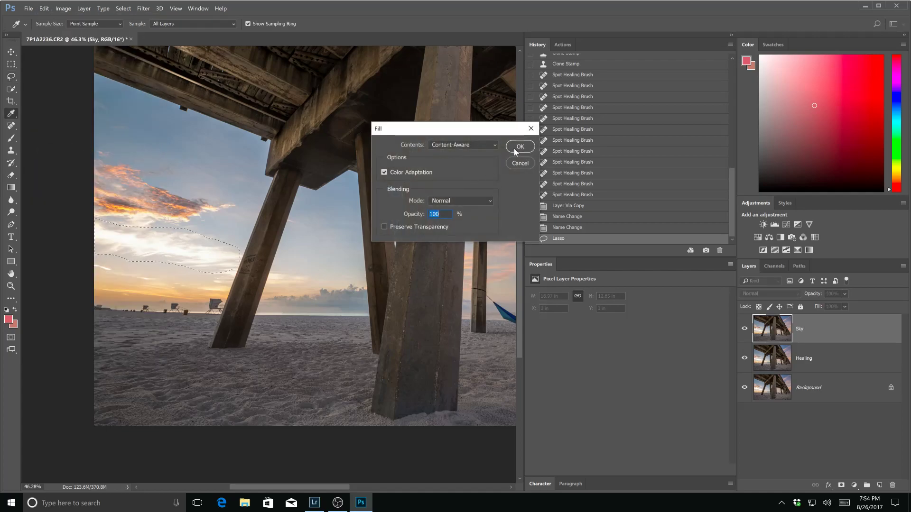
click(514, 147)
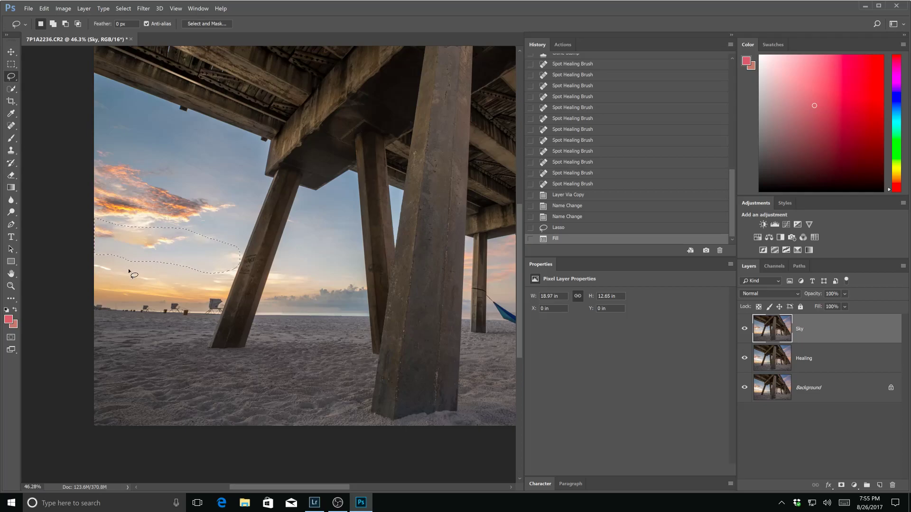
key(ctrl+d)
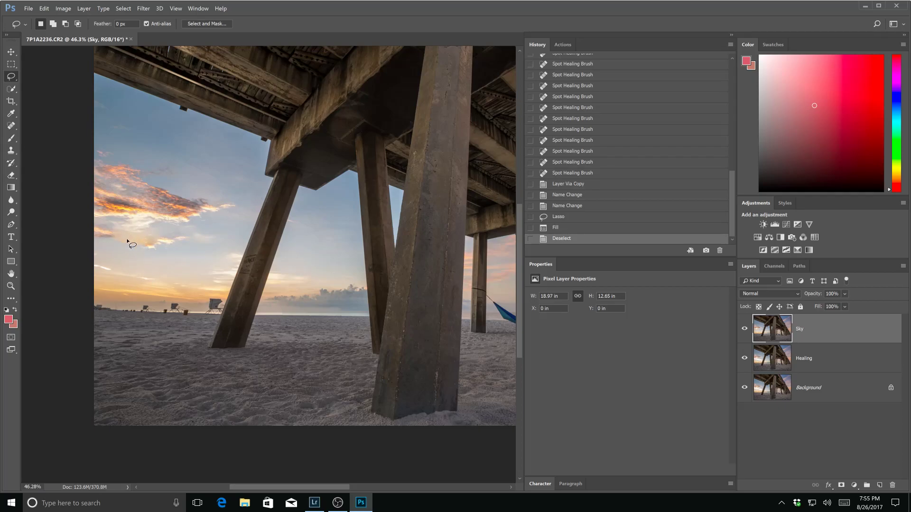
Heal the leftover cloud wisps in the filled sky area with the Spot Healing Brush at sizes 90 and 125.
click(11, 125)
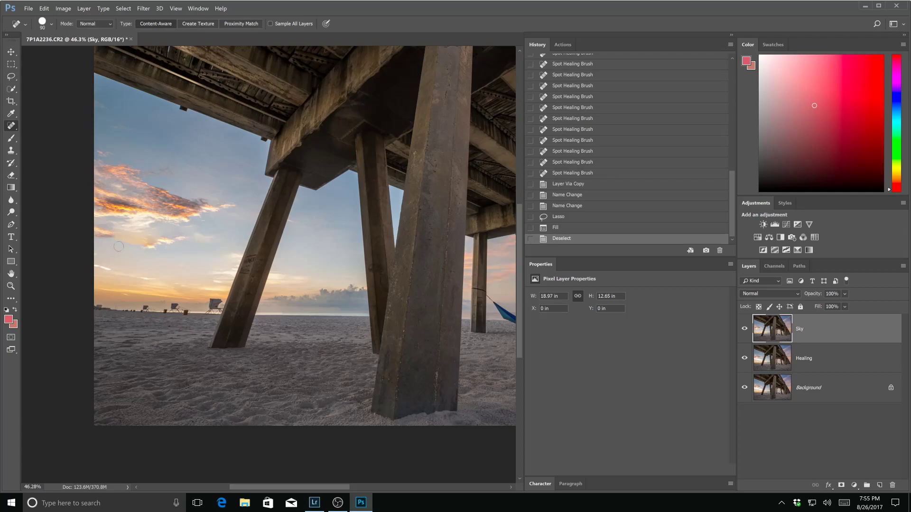
click(122, 242)
click(134, 244)
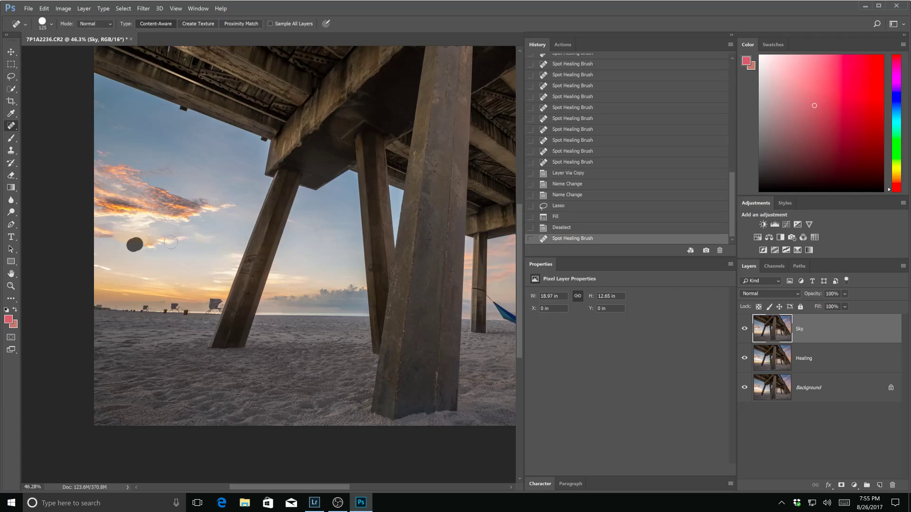
Blend the filled sky below the orange cloud with the Clone Stamp at size 175 and 31% opacity.
click(11, 150)
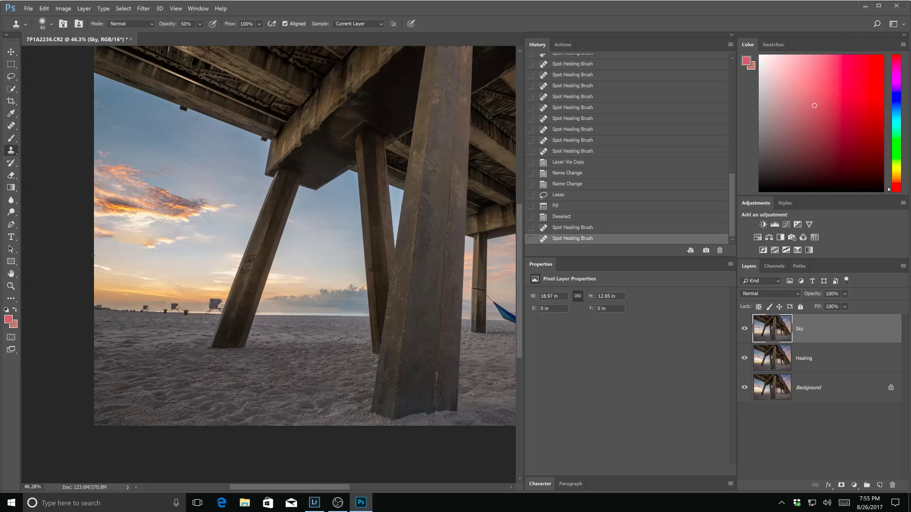
key(bracketright)
key(bracketright)
key(bracketright)
key(bracketright)
click(191, 34)
drag(115, 248, 129, 247)
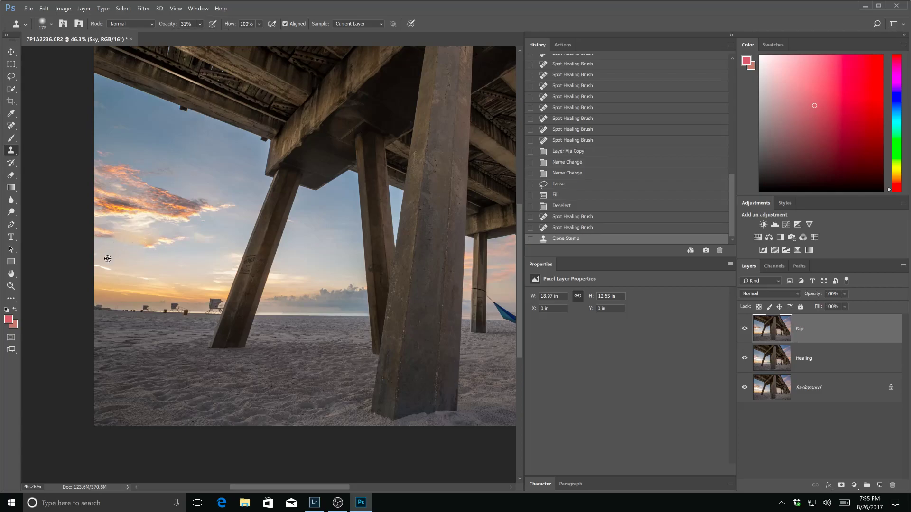
alt+click(108, 256)
drag(163, 252, 163, 252)
Raise the Clone Stamp opacity to 41% and clone clean sky over the remaining small clouds beneath the orange cloud.
click(200, 24)
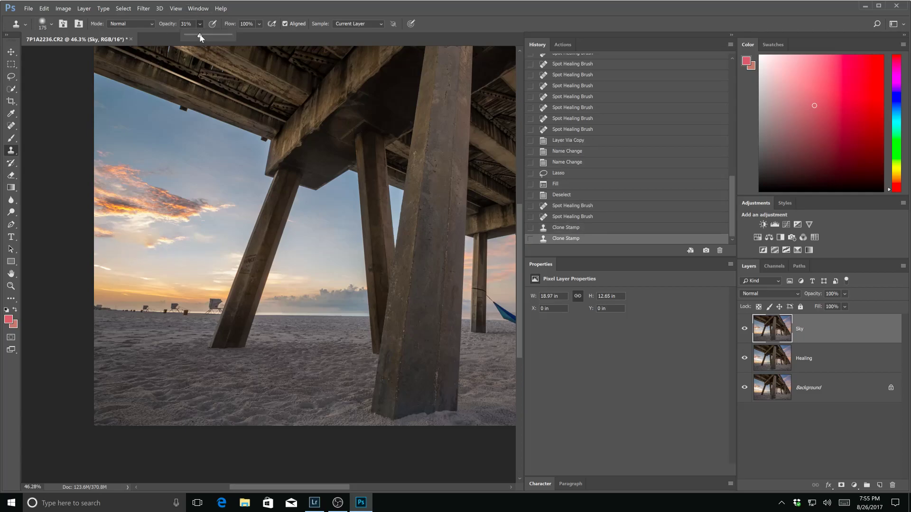
click(105, 242)
mouse_move(104, 238)
mouse_down()
mouse_move(131, 255)
mouse_move(146, 245)
mouse_up()
alt+click(110, 248)
drag(245, 234, 258, 235)
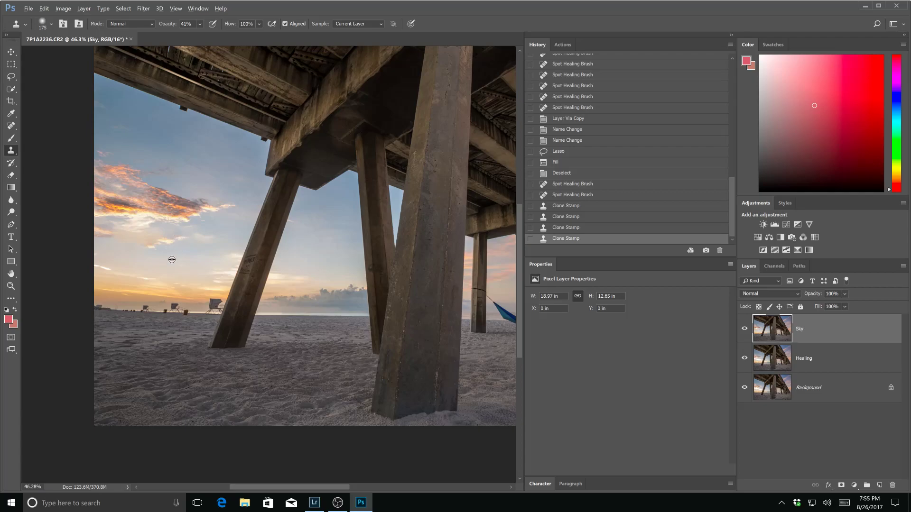
alt+click(114, 249)
drag(144, 242, 258, 243)
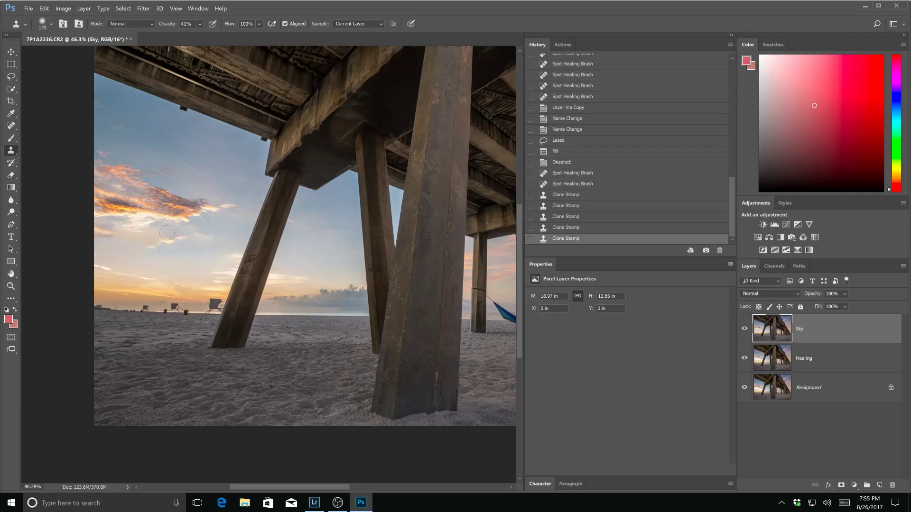
drag(156, 231, 234, 230)
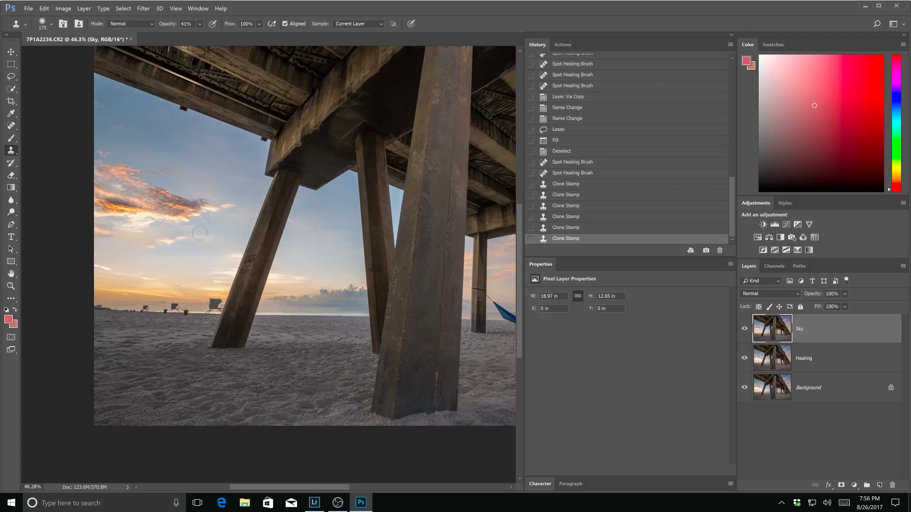
click(104, 232)
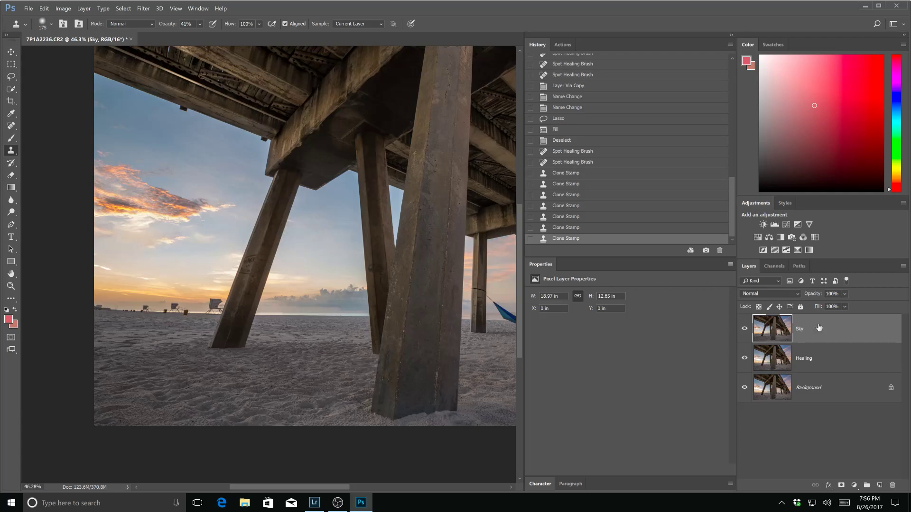
Compare the photo before and after the sky cleanup by hiding and showing the Sky layer, zoomed in and at full view.
click(745, 331)
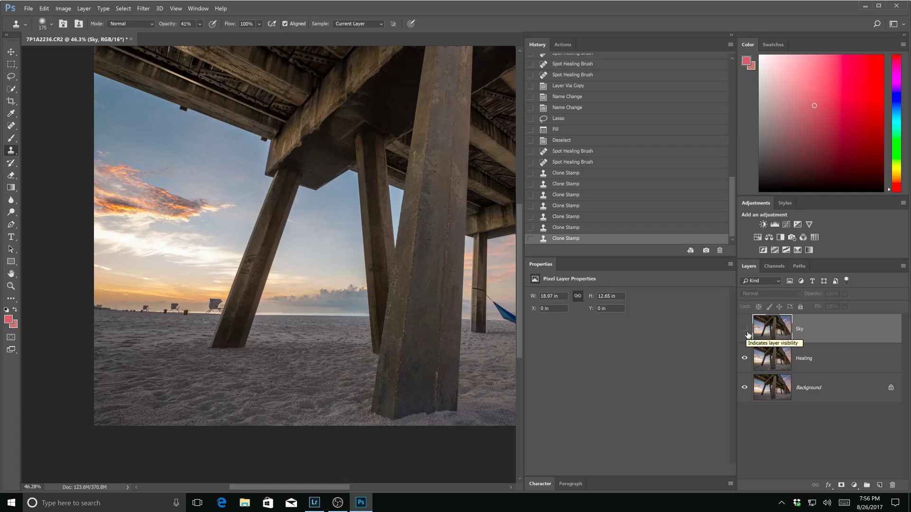
click(745, 329)
click(748, 334)
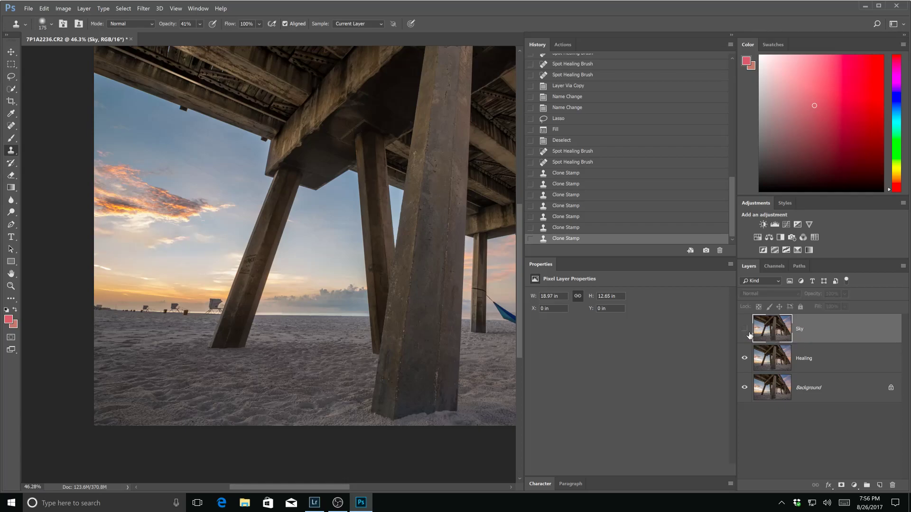
click(748, 334)
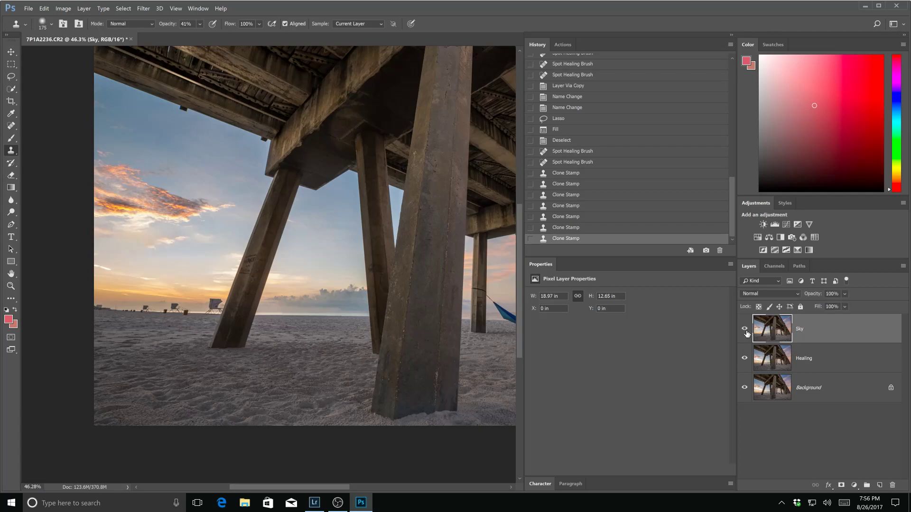
click(748, 334)
click(749, 333)
key(ctrl+0)
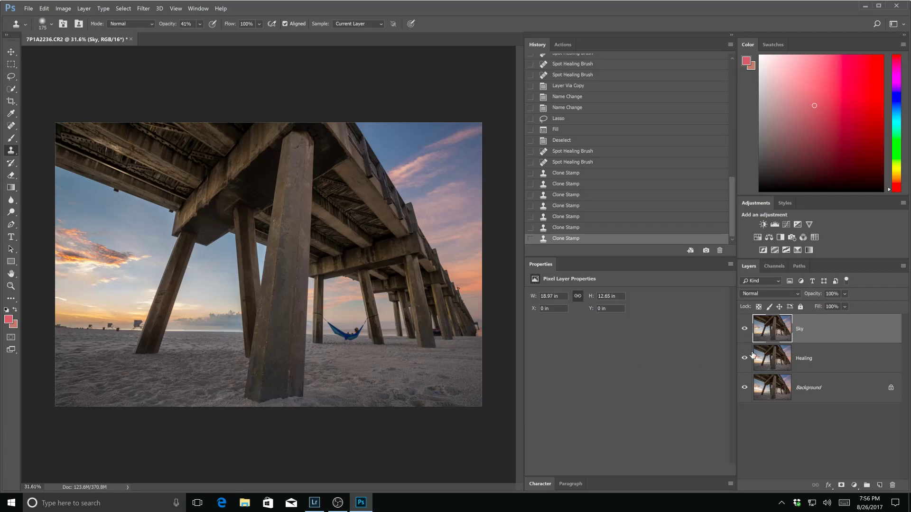
click(745, 329)
click(745, 330)
click(745, 329)
click(744, 330)
Remove the blue pouch and cords hanging beneath the hammock with the Spot Healing Brush at size 30.
scroll(132, 137, up, 3)
drag(317, 321, 234, 210)
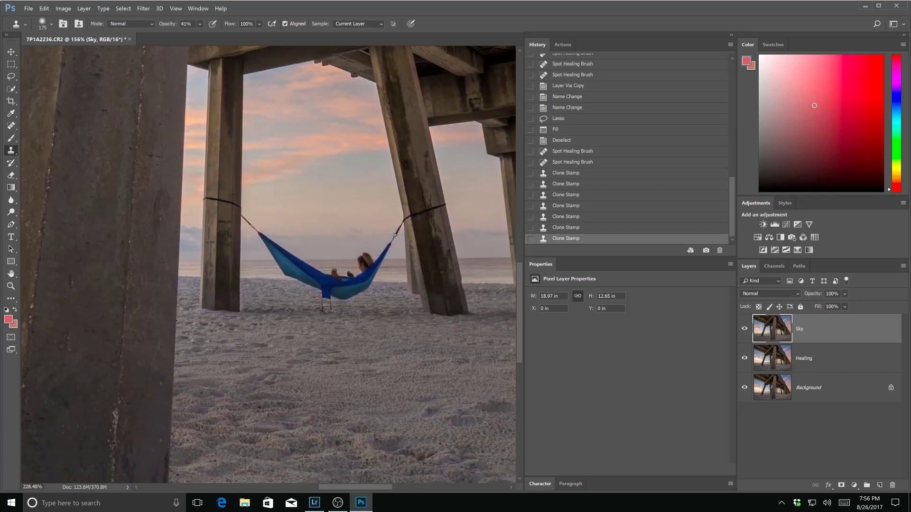
scroll(417, 356, up, 3)
drag(381, 342, 288, 279)
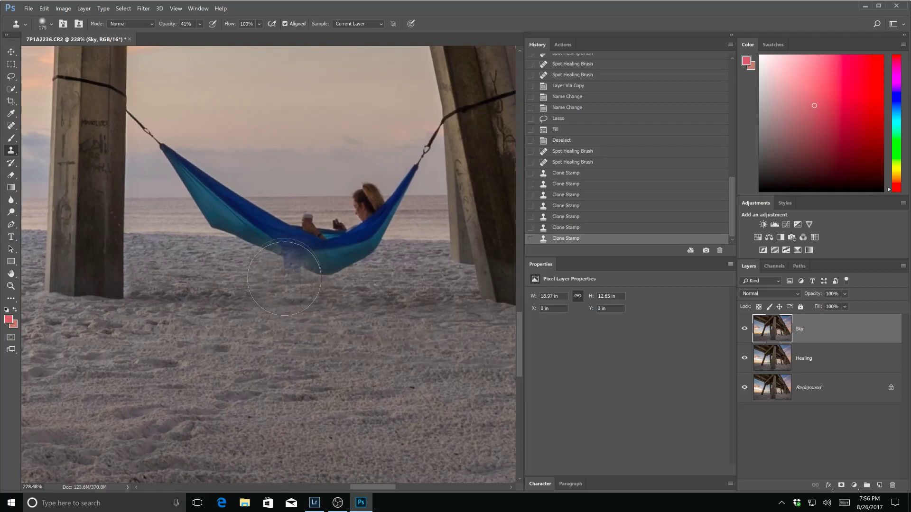
click(11, 125)
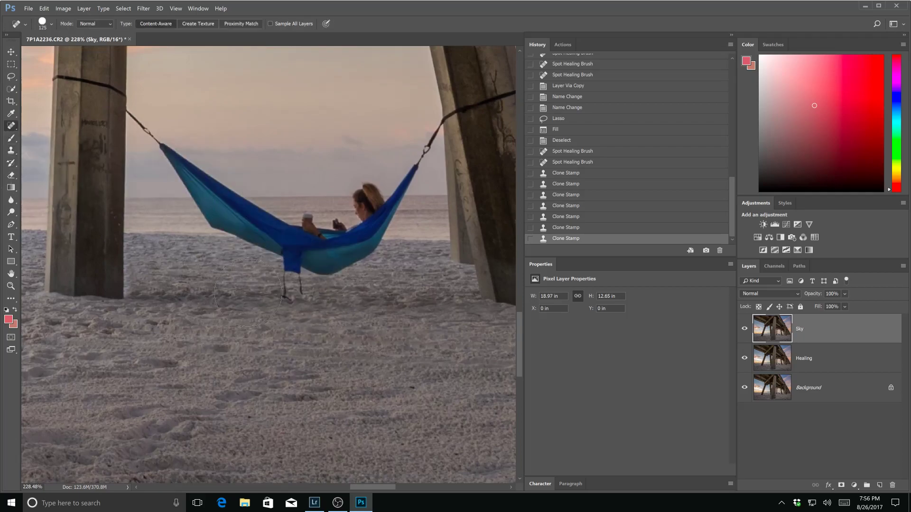
key(bracketleft)
key(bracketleft)
key(bracketleft)
mouse_move(286, 262)
mouse_down()
mouse_move(300, 291)
mouse_move(292, 270)
mouse_move(282, 279)
mouse_move(286, 302)
mouse_up()
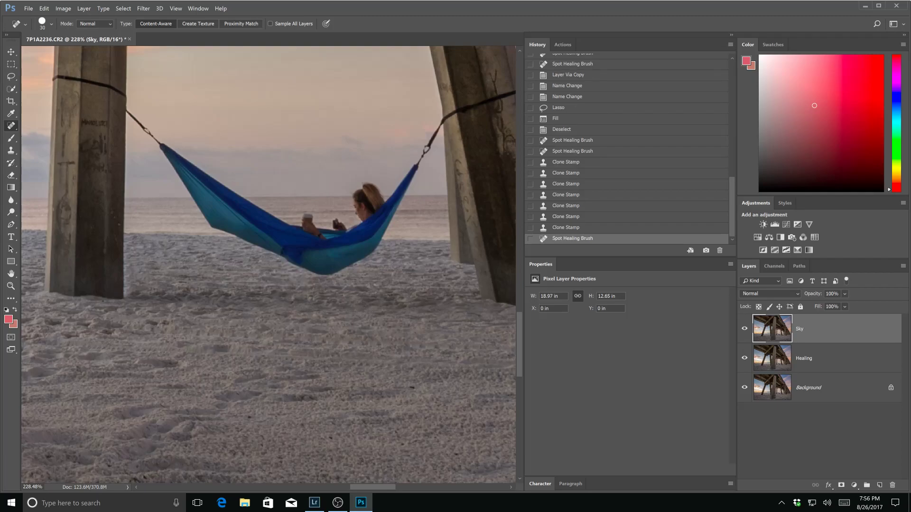
Heal the dark specks on the sand beyond the hammock with the Spot Healing Brush.
scroll(271, 267, down, 6)
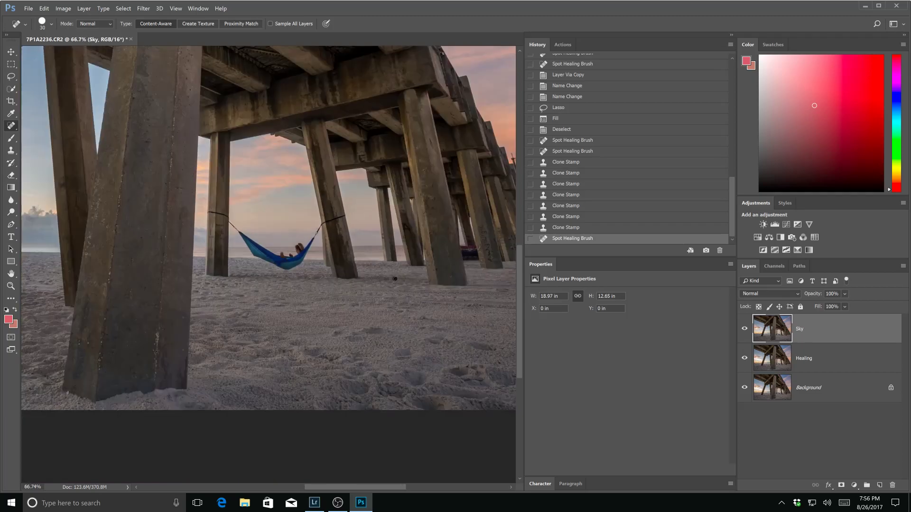
click(395, 278)
click(470, 305)
scroll(471, 305, down, 4)
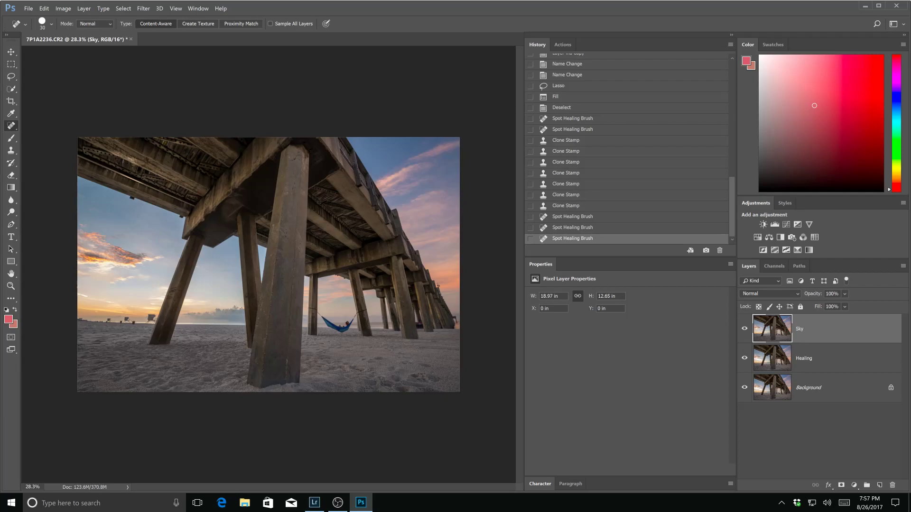
Duplicate the Sky layer and name the copy Liquify.
scroll(268, 267, up, 5)
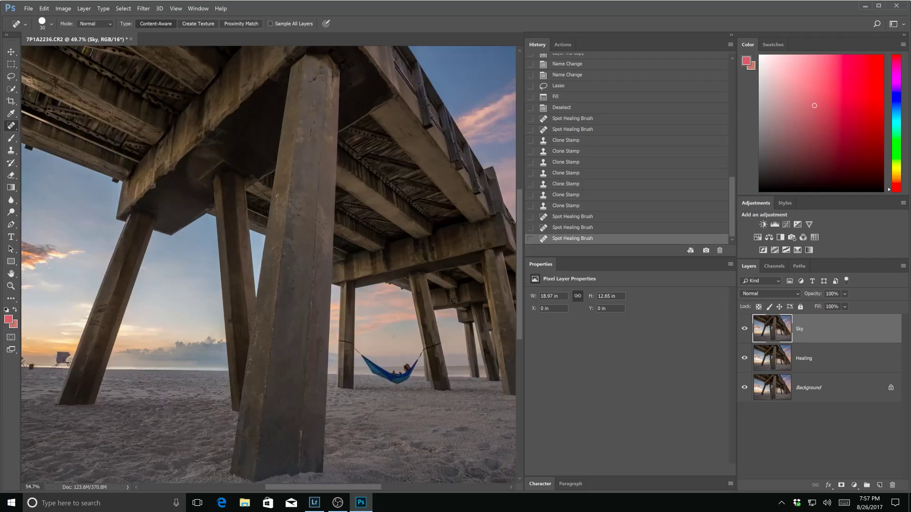
drag(412, 397, 310, 307)
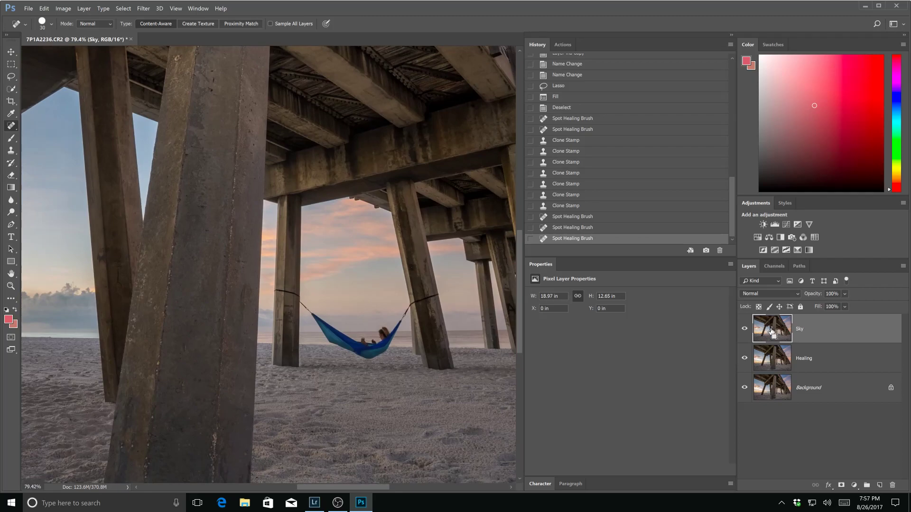
key(ctrl+j)
double_click(803, 331)
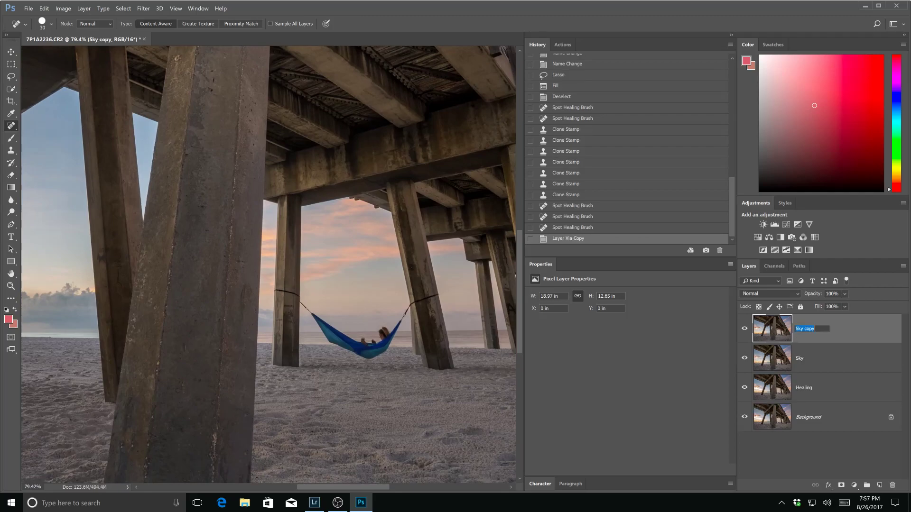
text(Liquify)
key(Return)
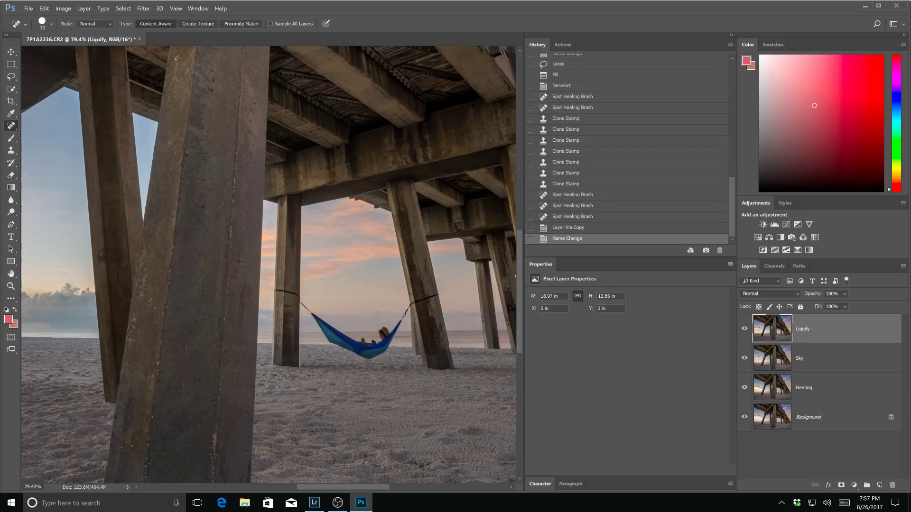
Push in the bulges along the hammock's lower edge using the Liquify filter's Forward Warp tool at size 45 and pressure 63.
scroll(388, 205, up, 2)
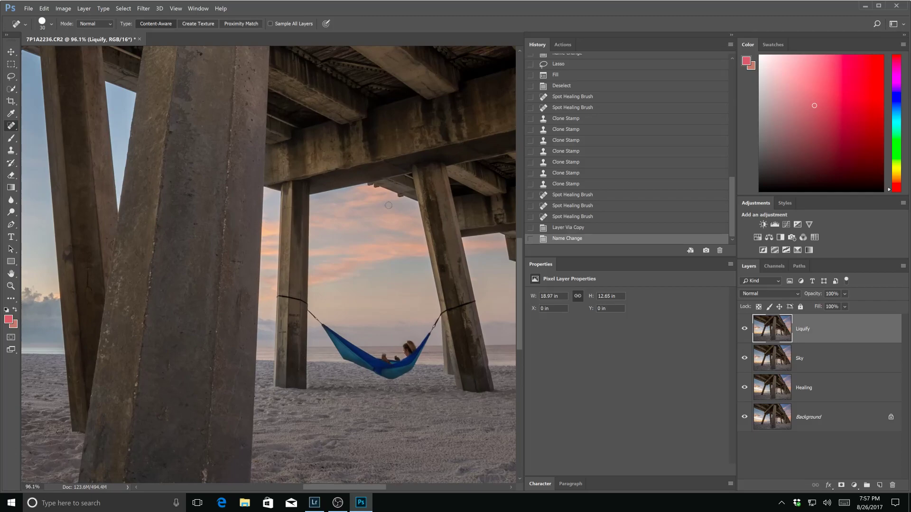
click(144, 9)
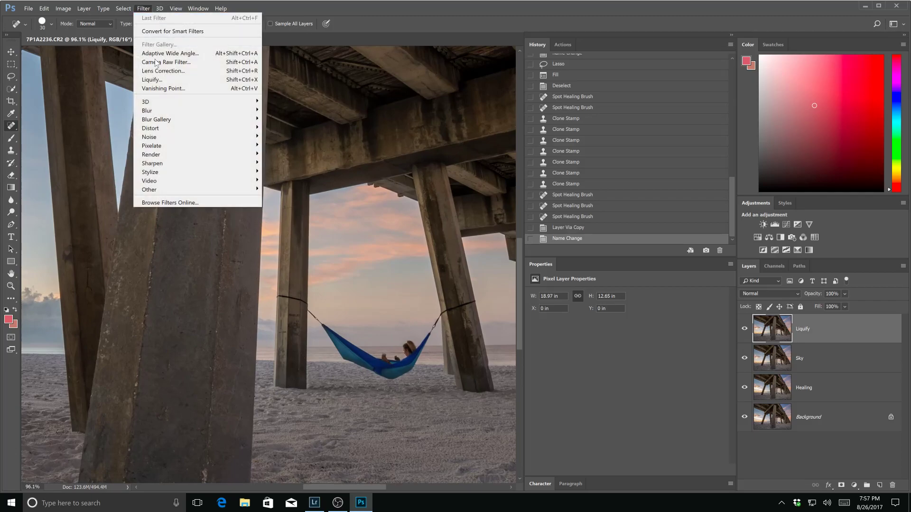
click(154, 79)
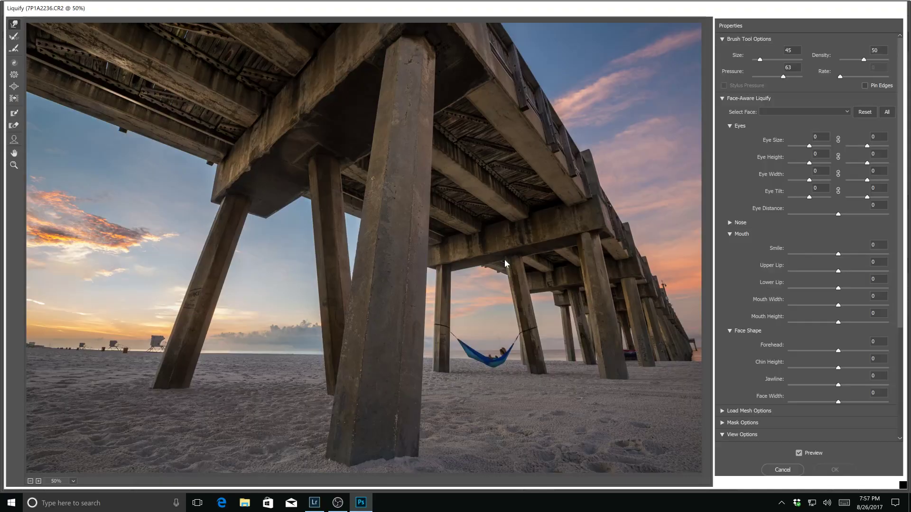
scroll(531, 401, up, 4)
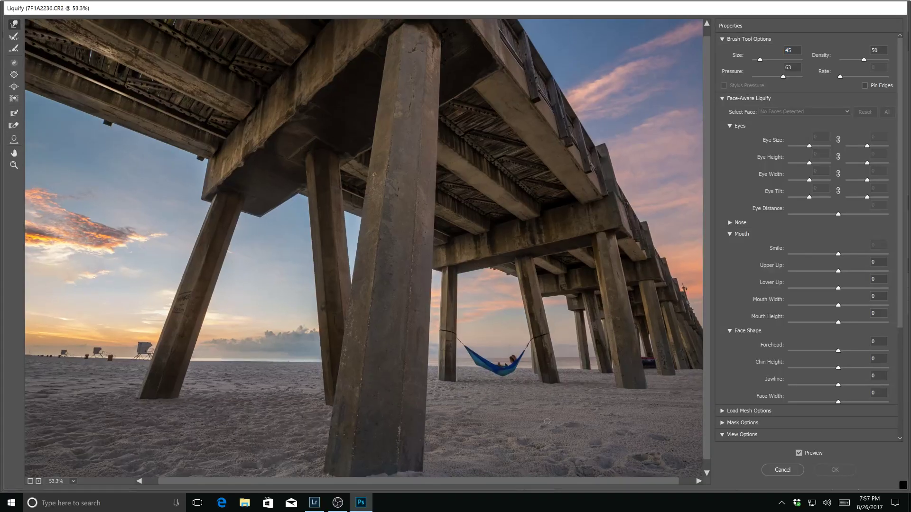
drag(475, 368, 331, 277)
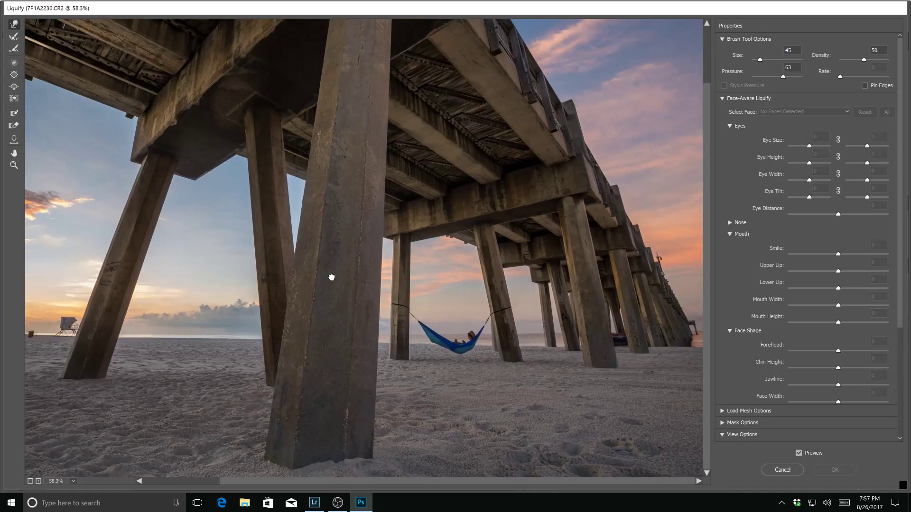
scroll(496, 392, up, 5)
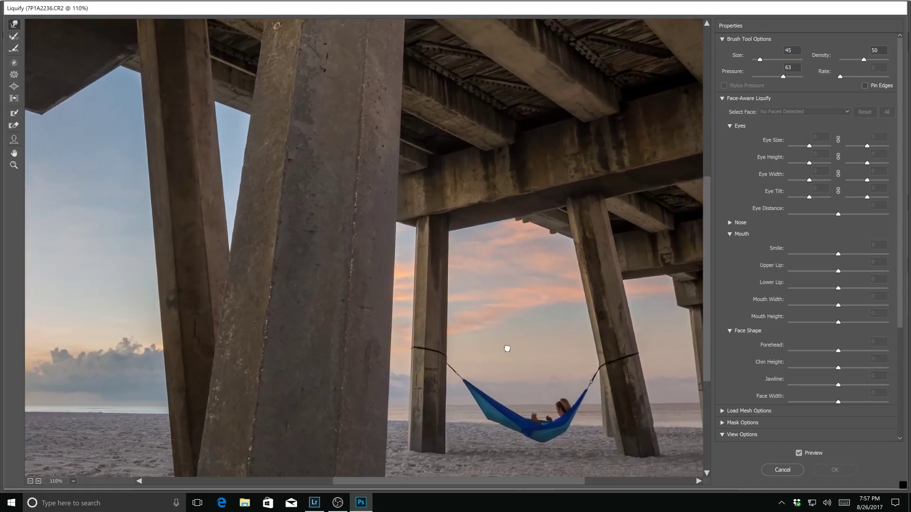
drag(506, 349, 417, 260)
scroll(435, 294, up, 3)
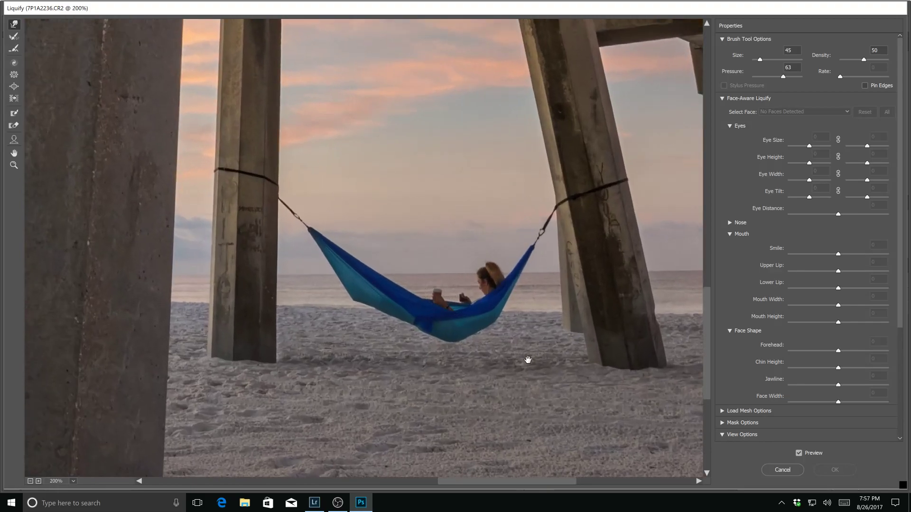
drag(524, 362, 476, 305)
scroll(386, 294, up, 1)
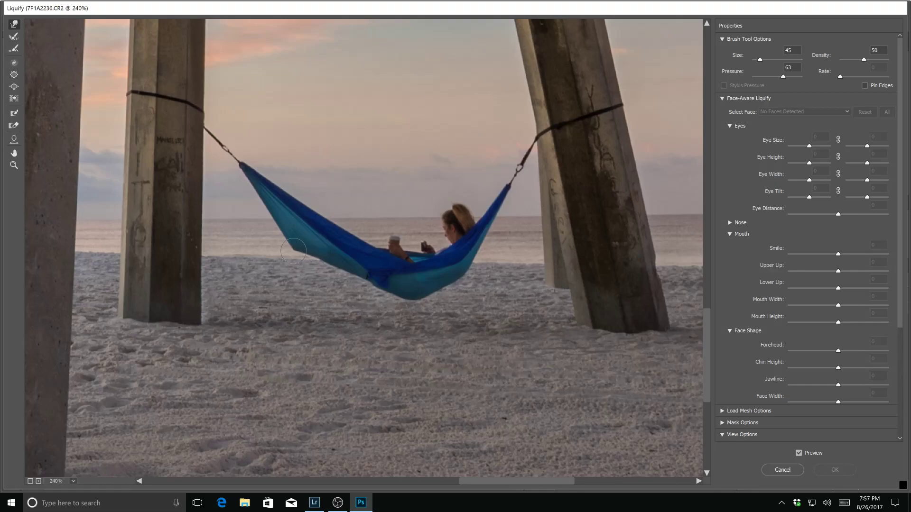
drag(297, 244, 295, 240)
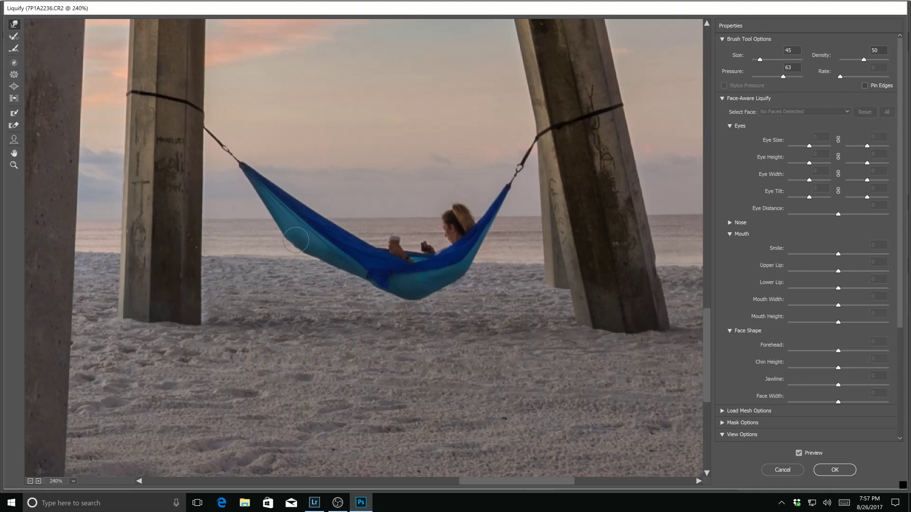
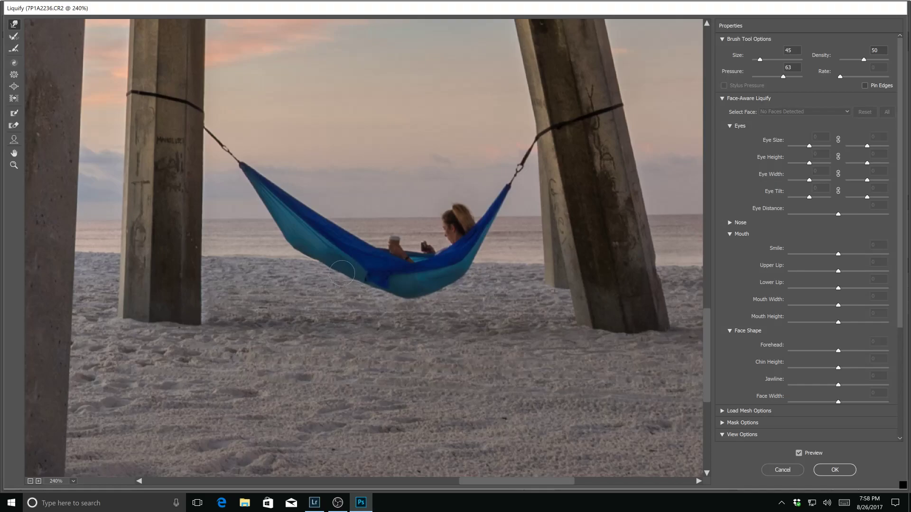
drag(360, 282, 386, 290)
Compare the reshaped hammock with the original by switching the Liquify preview off and on, and apply the filter.
key(ctrl+minus)
key(ctrl+minus)
key(ctrl+minus)
key(ctrl+minus)
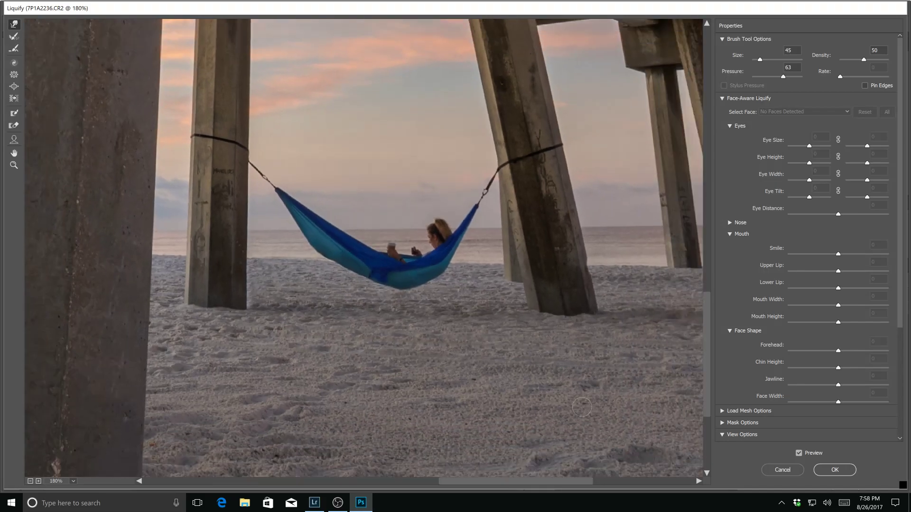
key(ctrl+minus)
key(ctrl+minus)
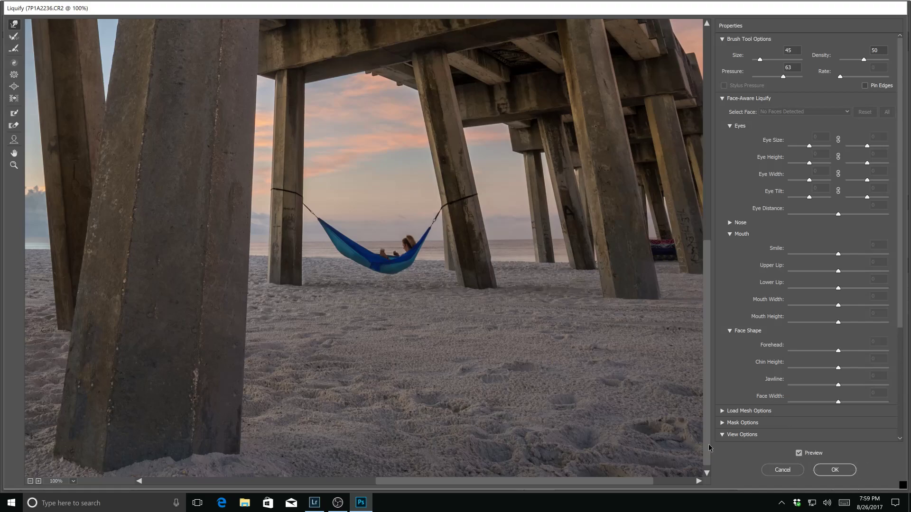
click(798, 453)
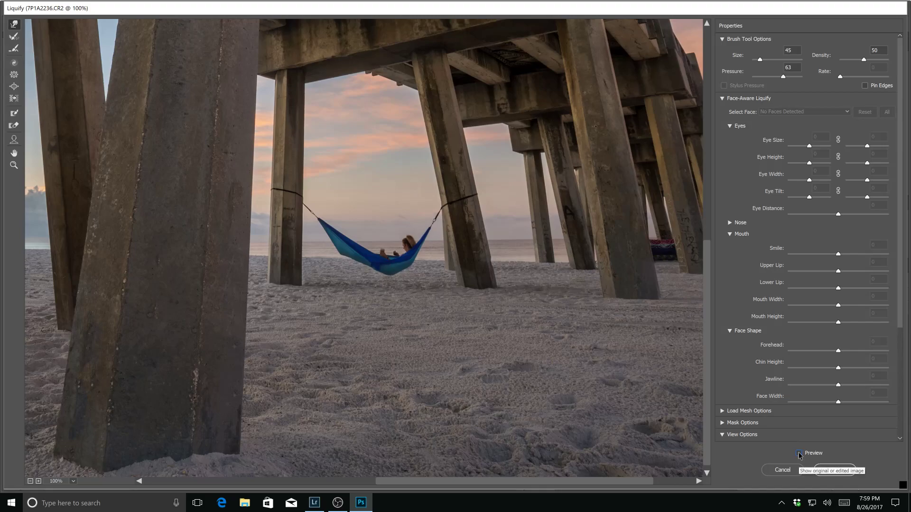
click(799, 453)
click(799, 454)
click(799, 453)
click(799, 454)
click(799, 453)
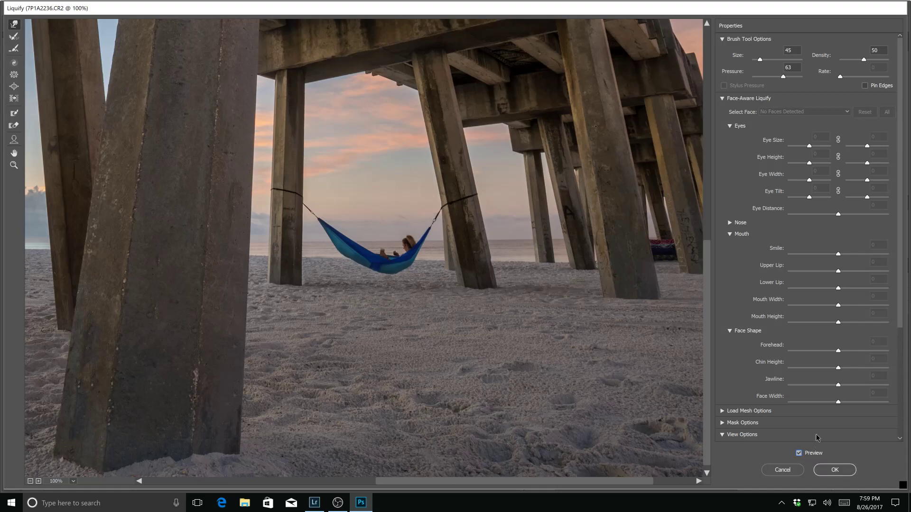
scroll(878, 441, down, 2)
scroll(877, 442, down, 3)
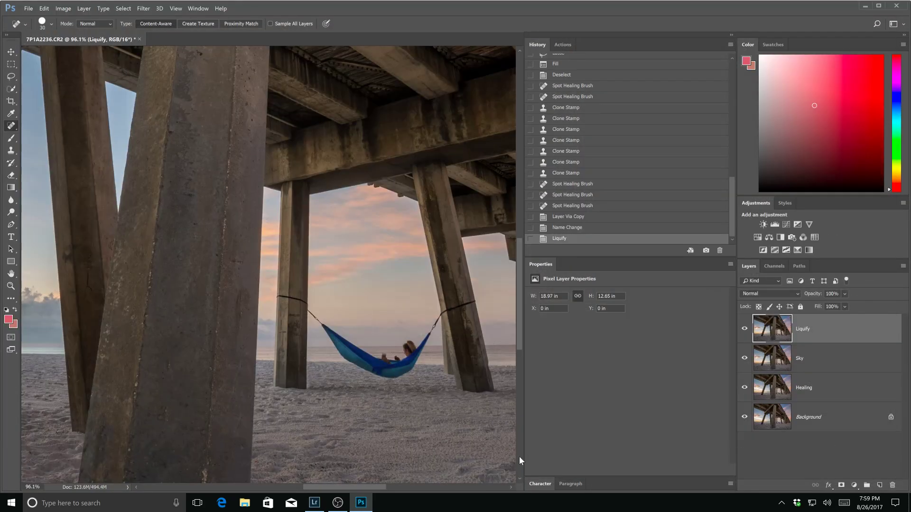
Hide and show the Liquify layer to compare the hammock's shape, and review the whole photo.
key(ctrl+0)
click(744, 330)
click(744, 329)
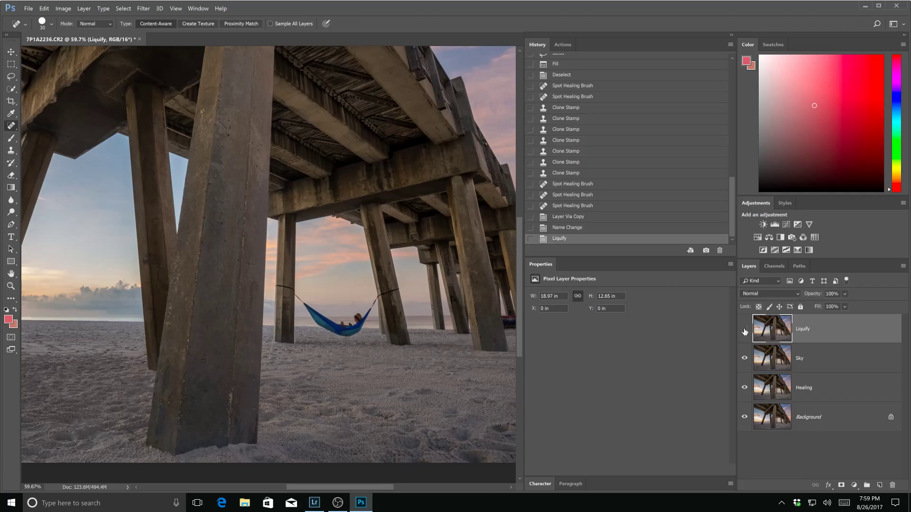
click(744, 329)
scroll(380, 406, down, 2)
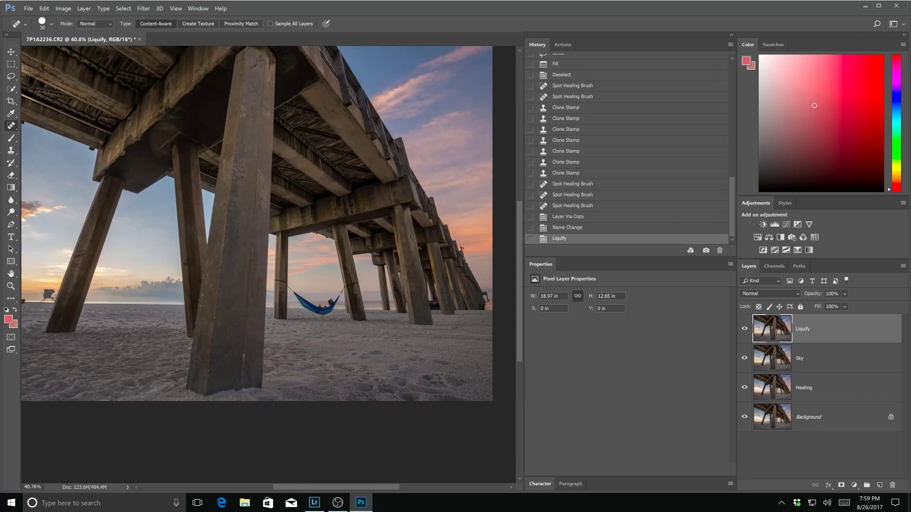
scroll(259, 232, down, 1)
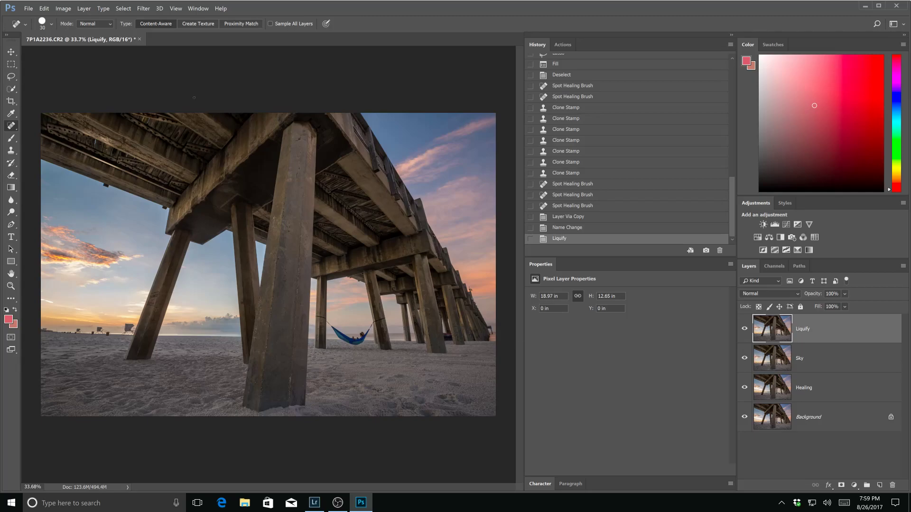
Save the layered photo as 7P1A2236-Edit-2.tif and switch to Lightroom.
click(29, 9)
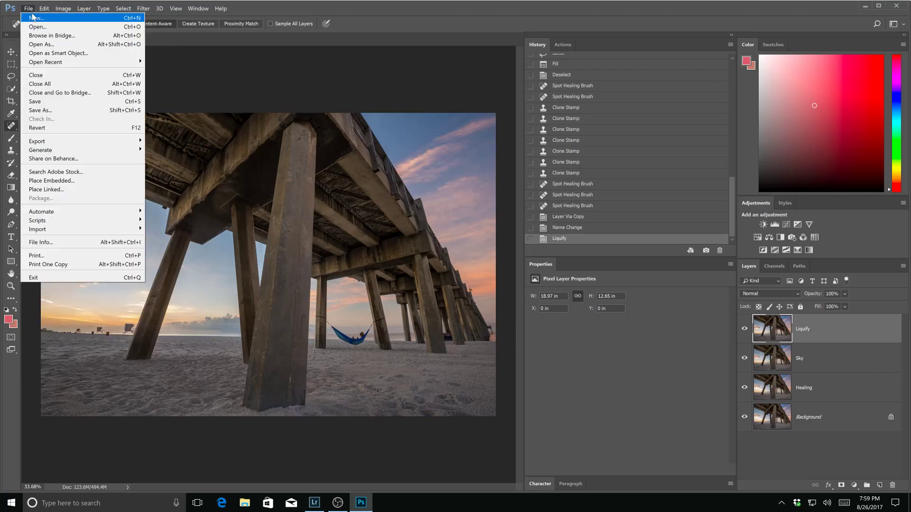
click(41, 101)
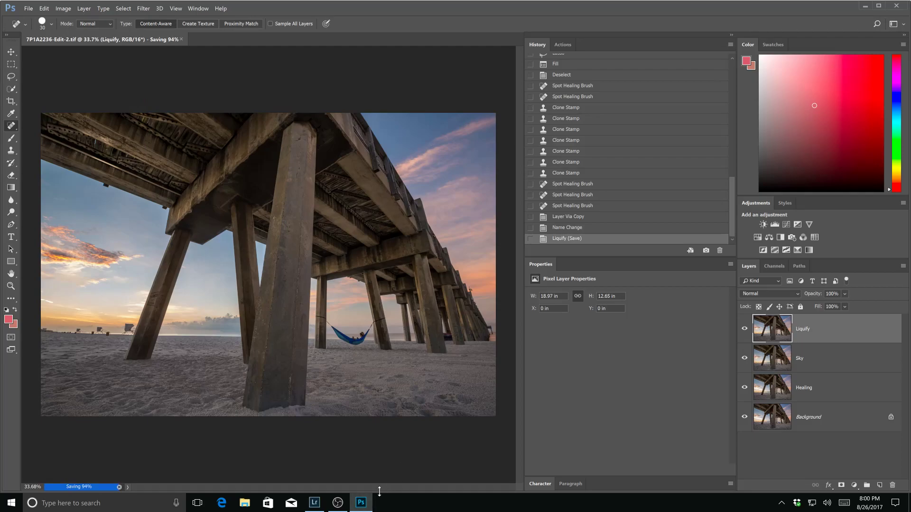
click(314, 502)
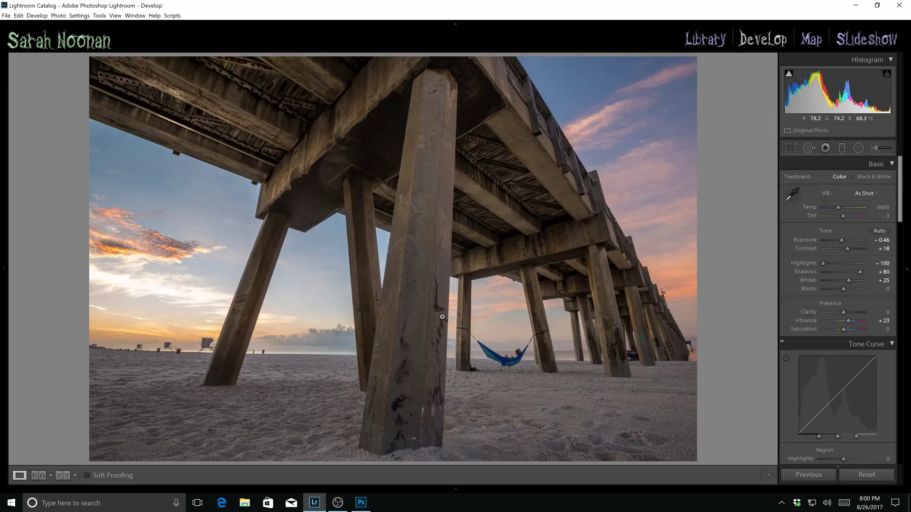
Switch back to Lightroom and set the retouched photo's Exposure to +0.23, Vibrance to +15 and Saturation to +6.
key(alt+Tab)
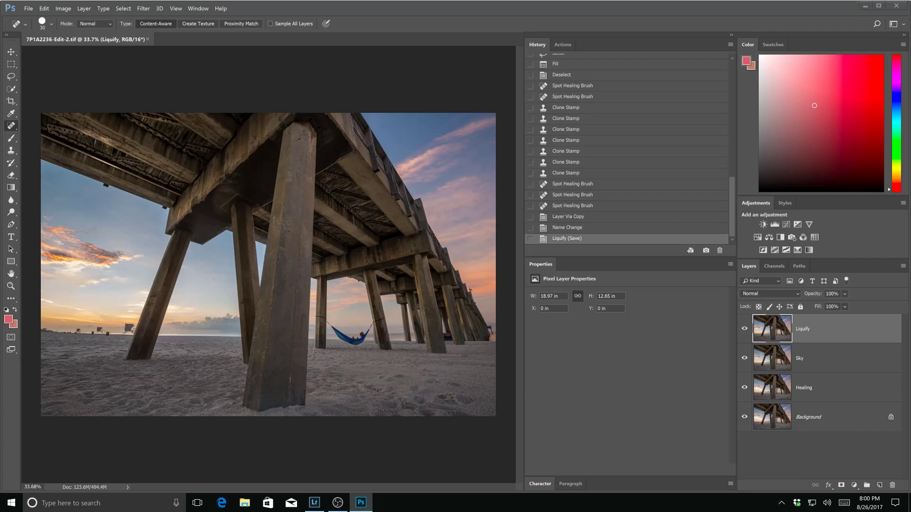
click(314, 507)
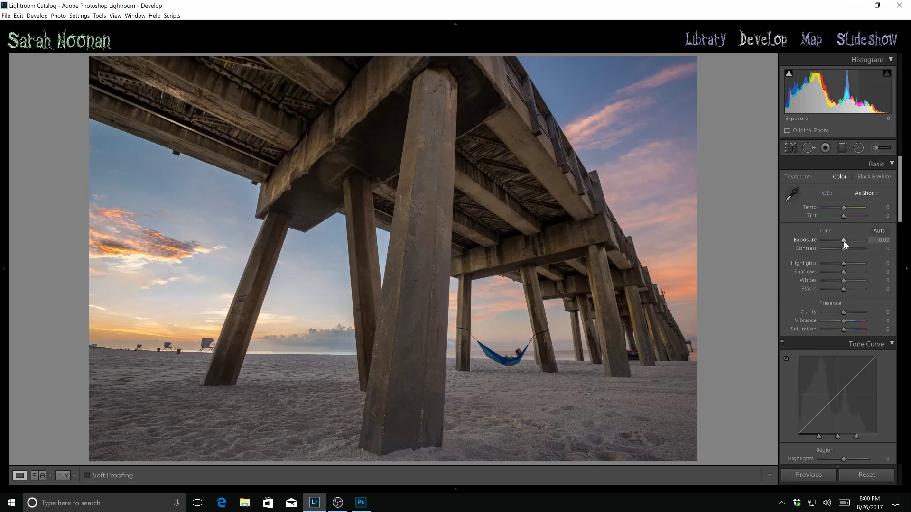
key(Up)
key(Up)
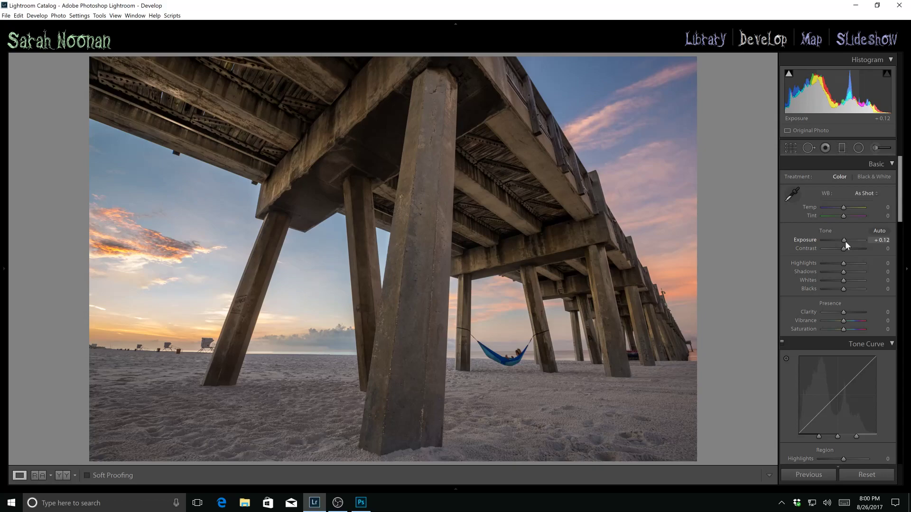
drag(845, 241, 845, 241)
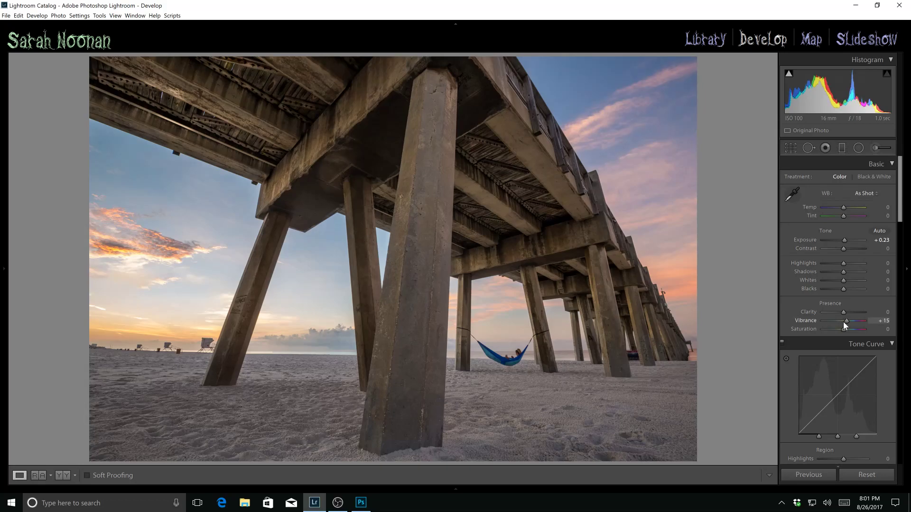
drag(843, 328, 844, 331)
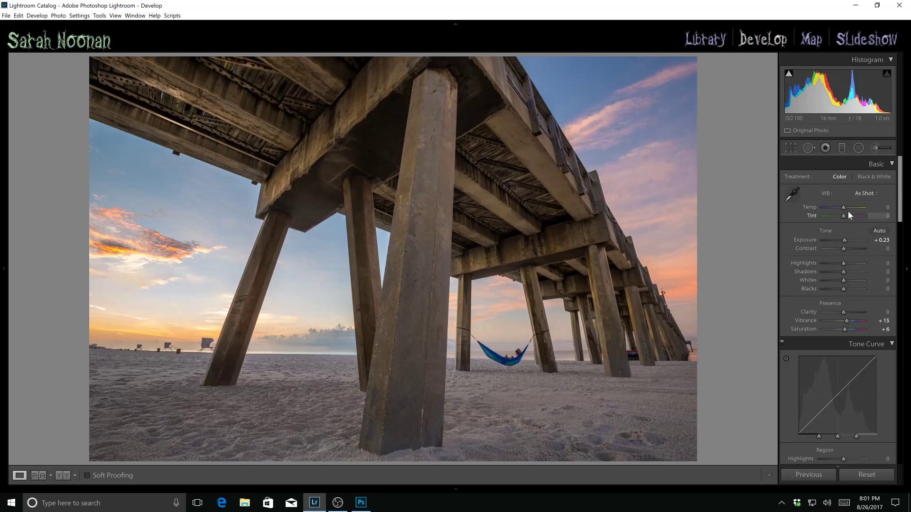
Try a post-crop vignette with an Amount of -10, and reset the Amount to 0.
drag(905, 209, 906, 232)
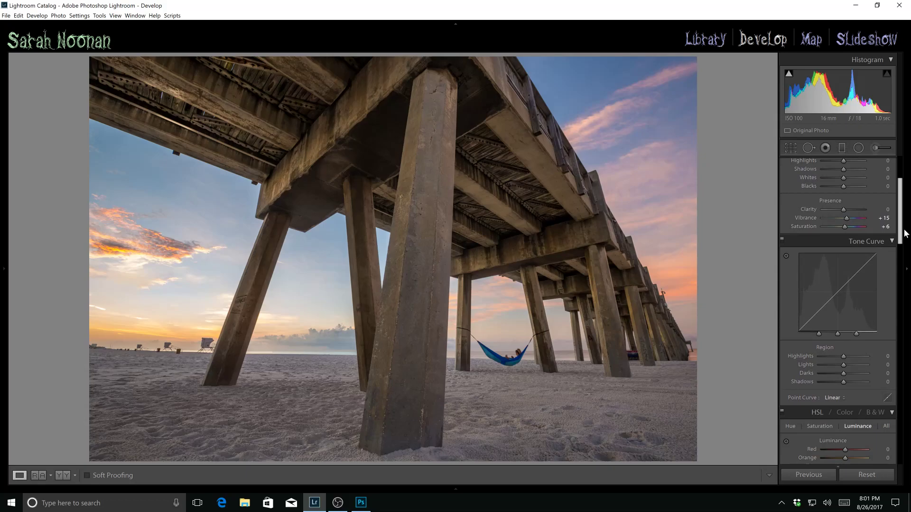
drag(906, 232, 896, 147)
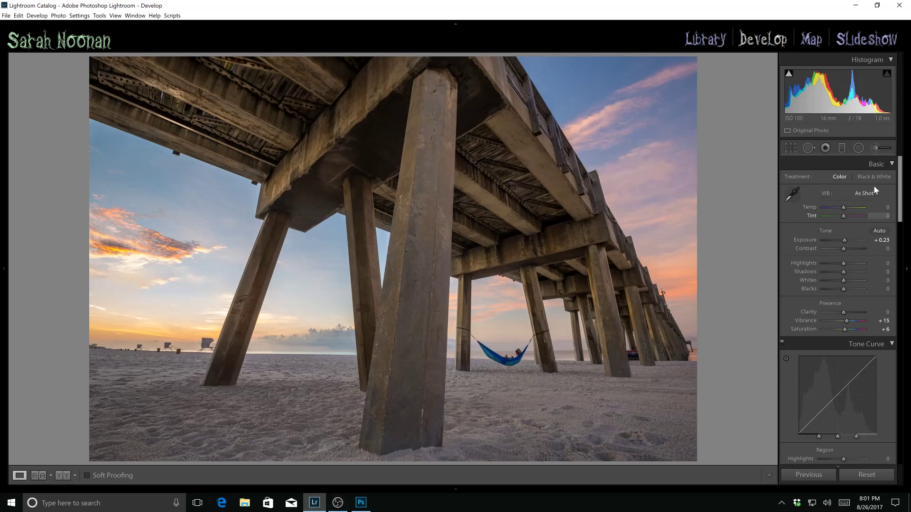
drag(902, 205, 903, 404)
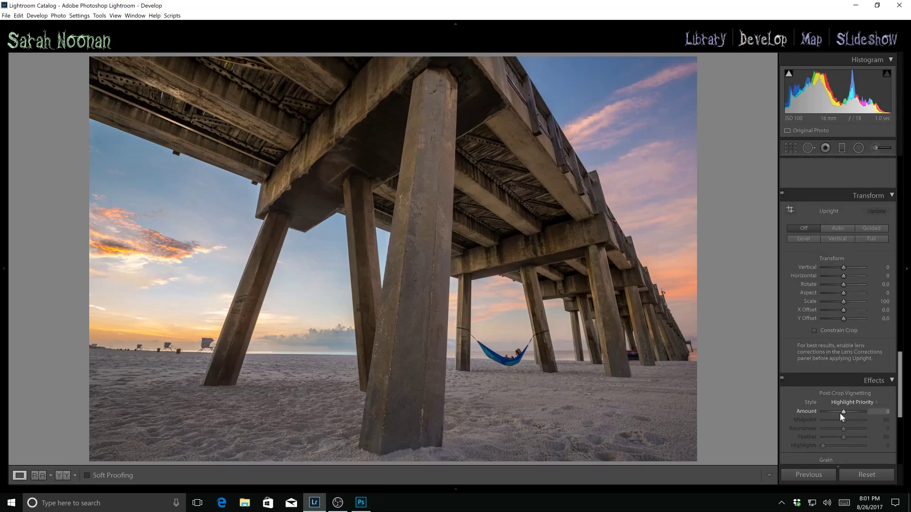
mouse_move(842, 413)
mouse_down()
mouse_move(831, 417)
mouse_move(841, 412)
mouse_up()
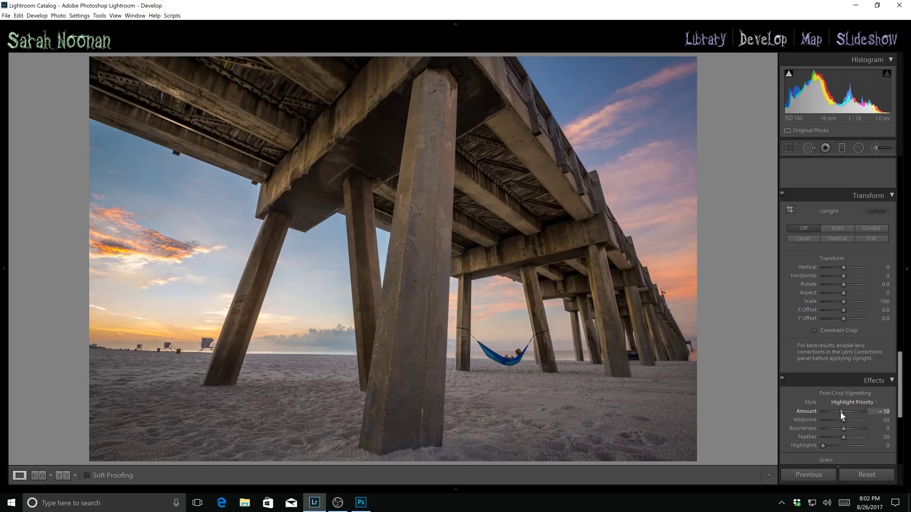
double_click(809, 412)
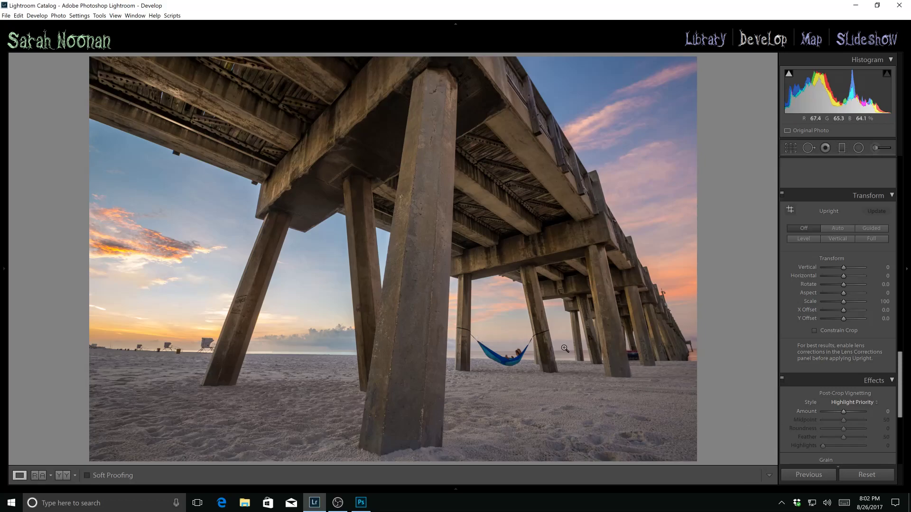
drag(901, 379, 903, 171)
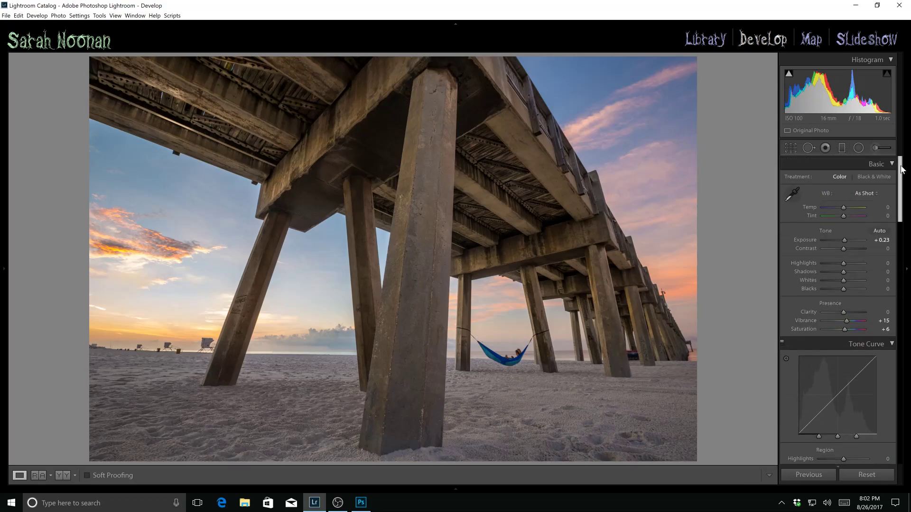
Draw a radial filter centred on the hammock and reset the filter's Clarity to 0.
click(858, 149)
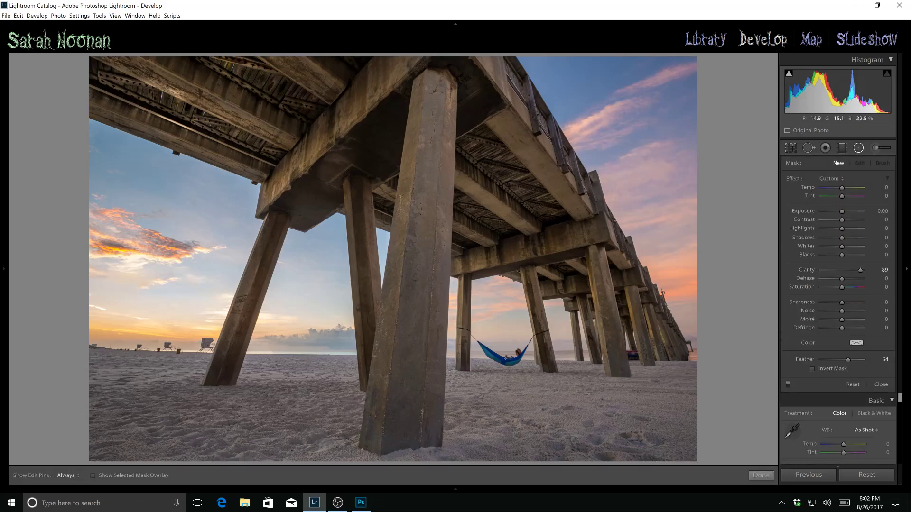
drag(505, 357, 660, 223)
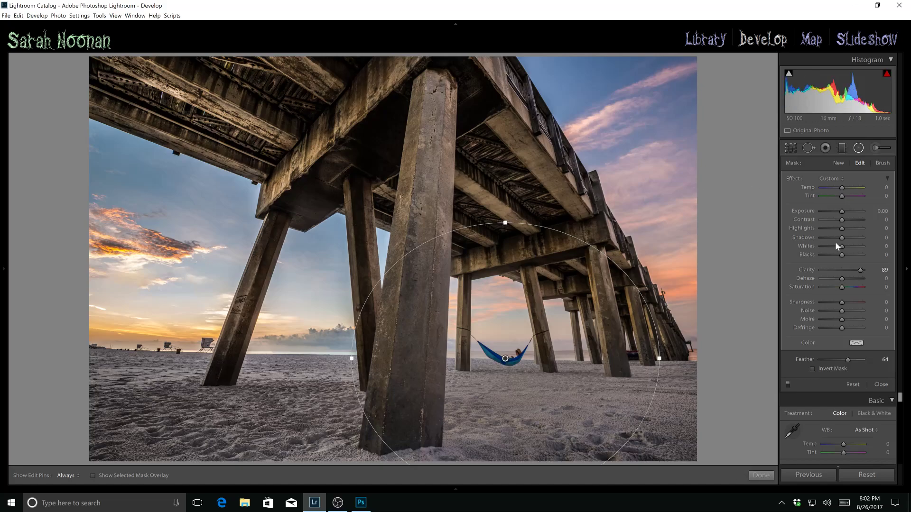
double_click(809, 271)
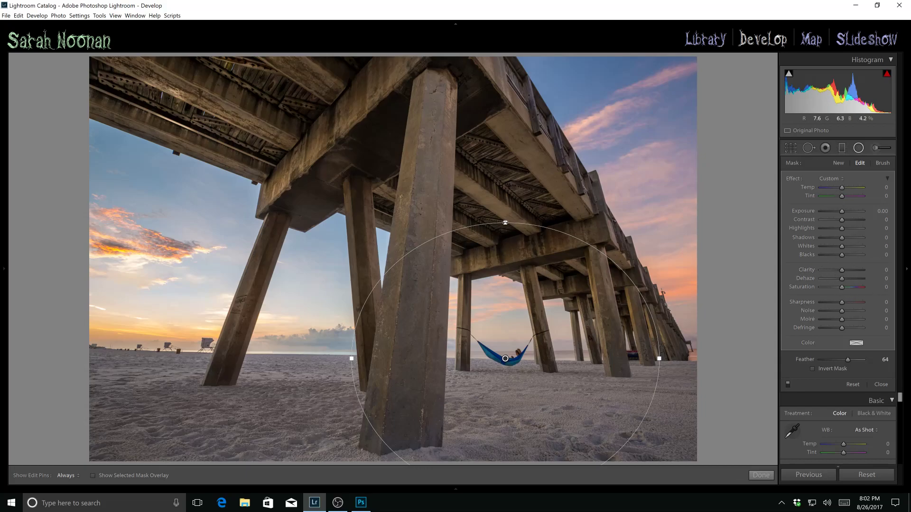
Enlarge the radial filter in height and width around the hammock, extending it up to the pier's underside and beyond the photo's edge.
drag(505, 222, 513, 176)
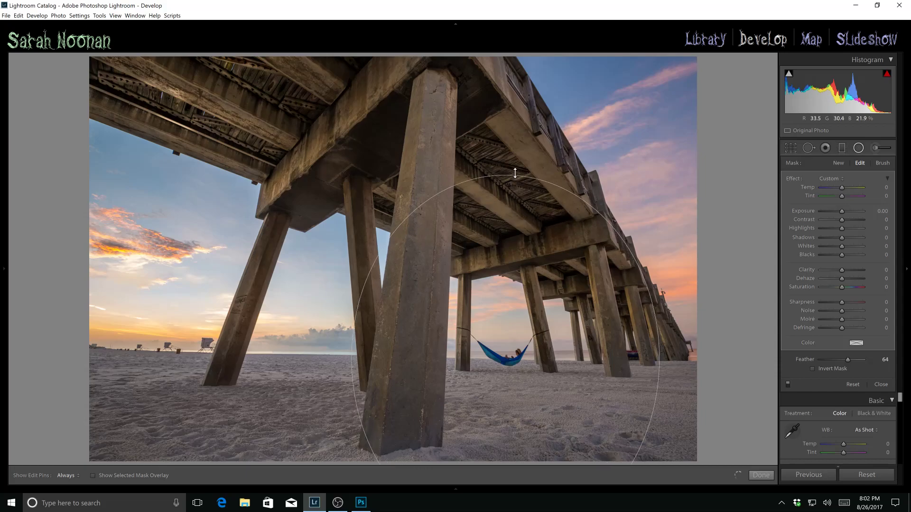
drag(352, 359, 278, 358)
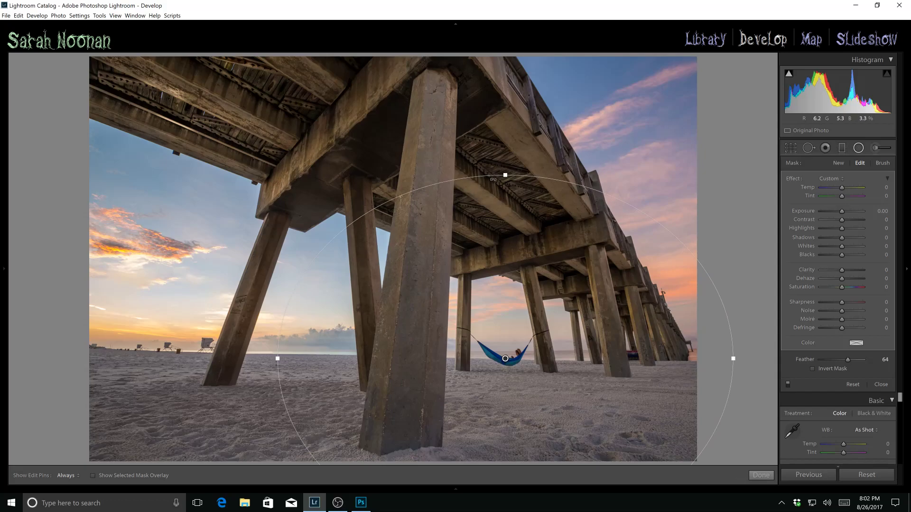
drag(505, 175, 505, 140)
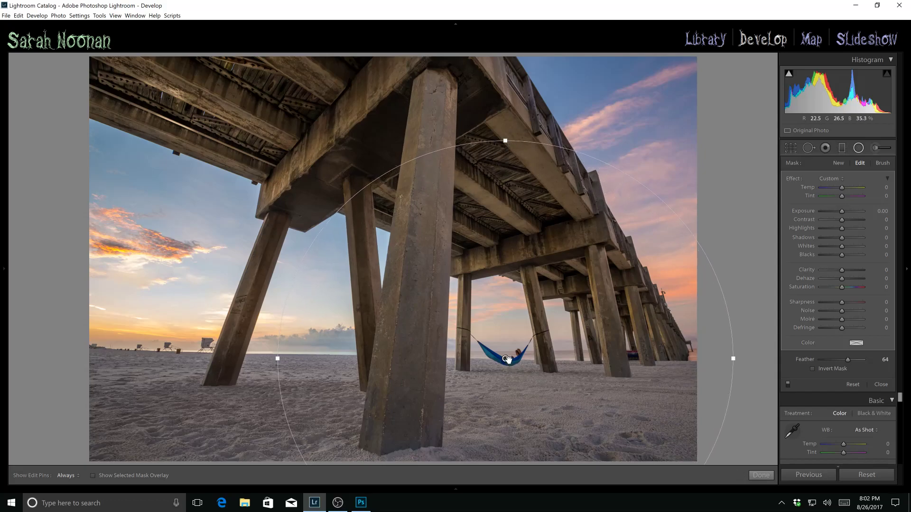
mouse_move(505, 359)
Set the radial filter's Exposure to -0.46, Contrast to 5 and Saturation to 7, finish it, and set the photo's overall Exposure to +0.17.
drag(841, 212, 831, 214)
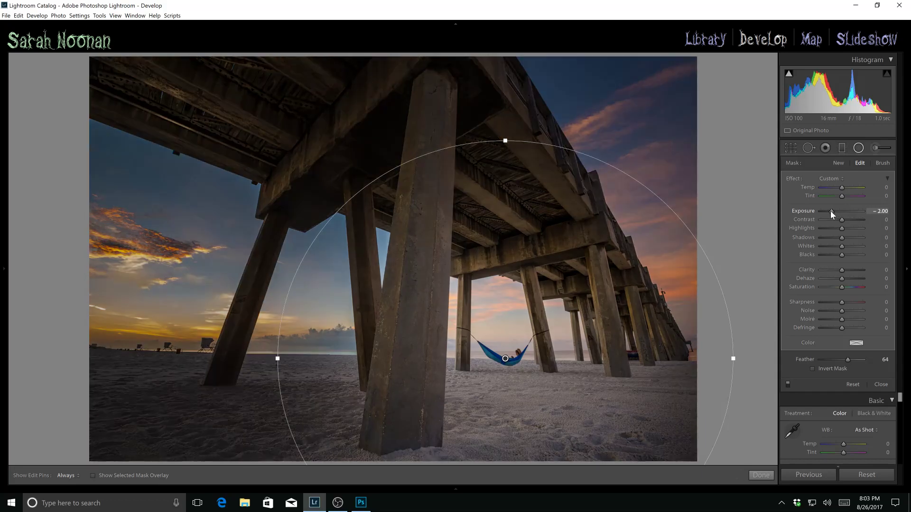
double_click(830, 211)
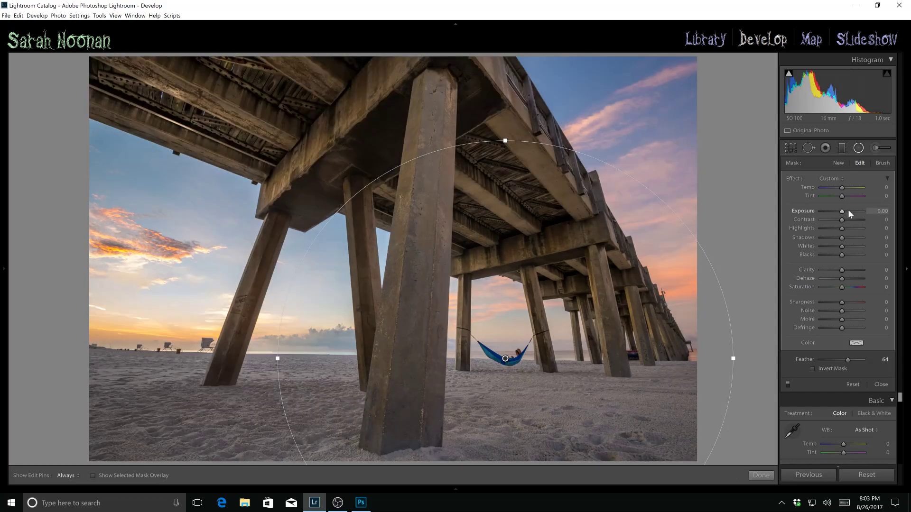
click(841, 212)
drag(841, 211, 840, 212)
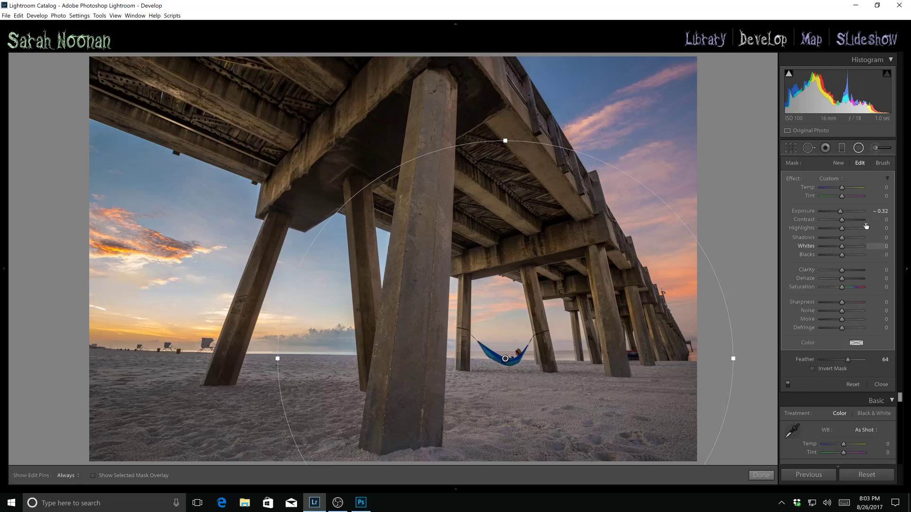
click(844, 221)
click(842, 287)
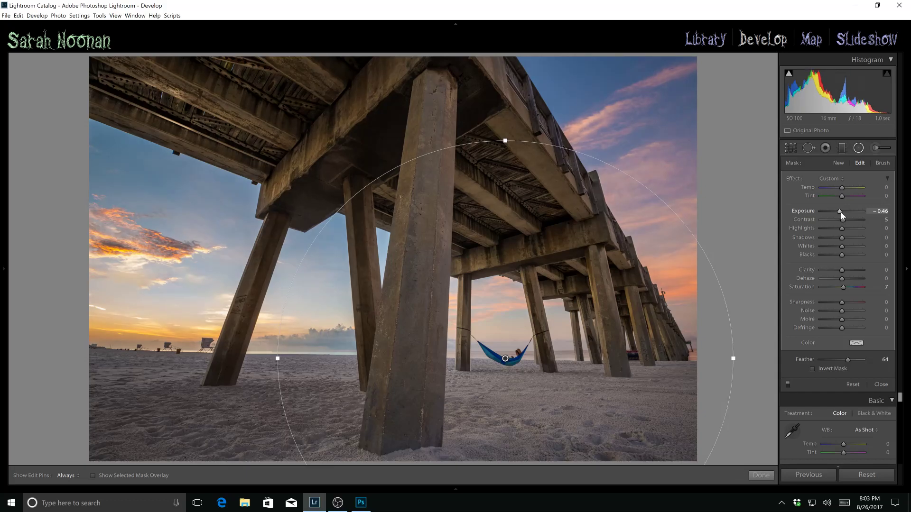
click(761, 475)
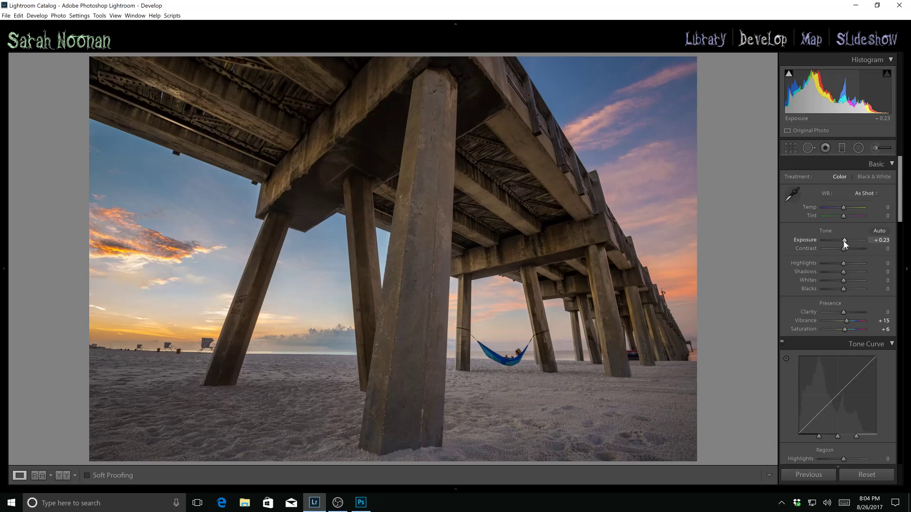
drag(843, 240, 842, 240)
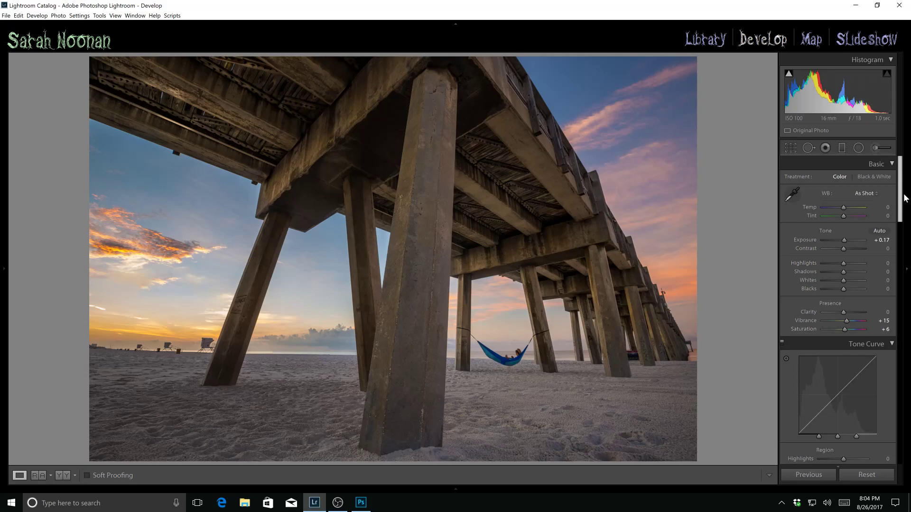
Sharpen the photo with Amount 100 and Masking 26, and set Luminance noise reduction to 20.
drag(903, 203, 909, 275)
scroll(870, 280, down, 10)
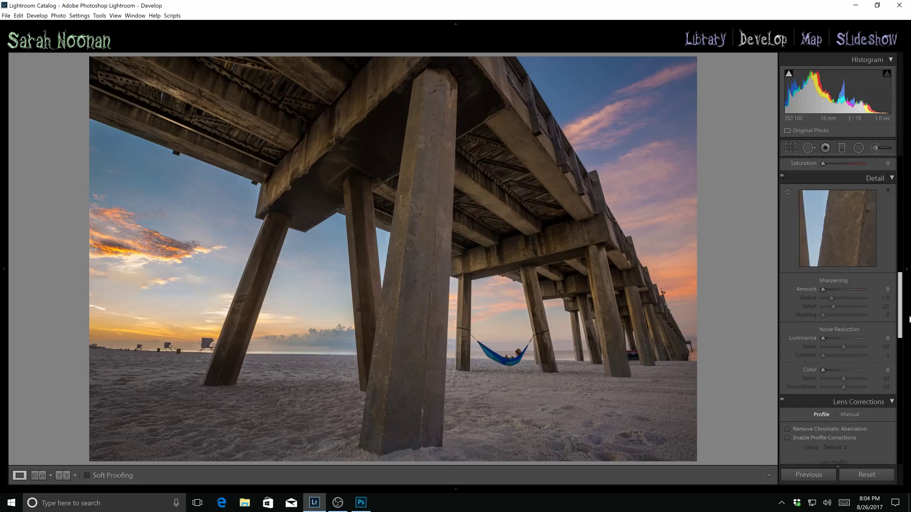
click(850, 273)
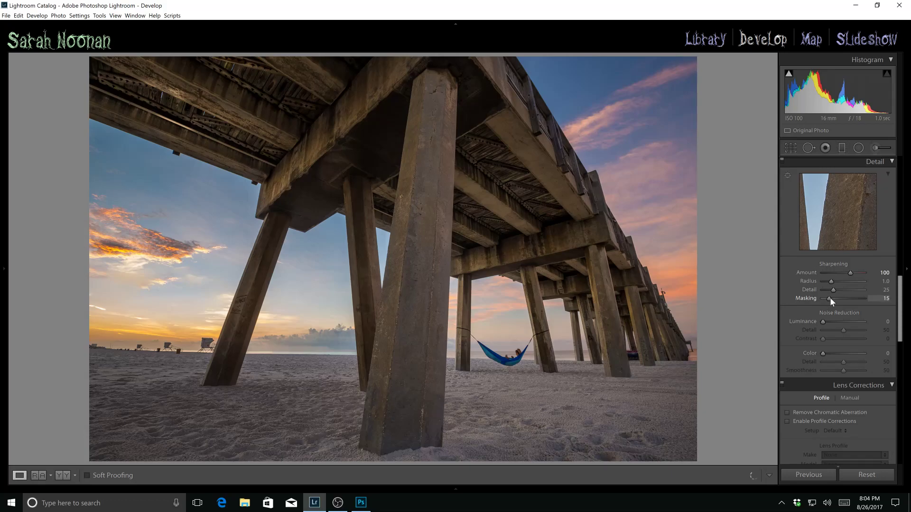
drag(833, 298, 835, 298)
drag(824, 322, 826, 322)
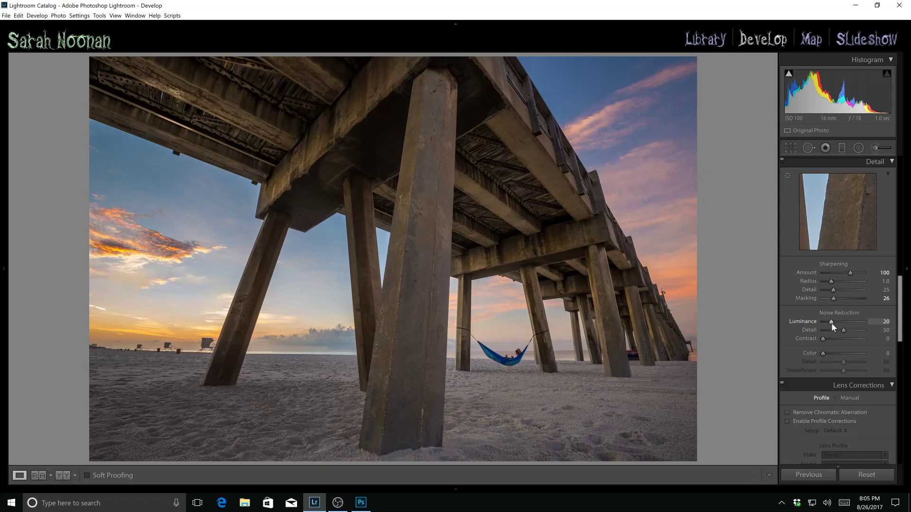
Compare the finished photo with its Before version by switching between the two views.
drag(902, 338, 902, 207)
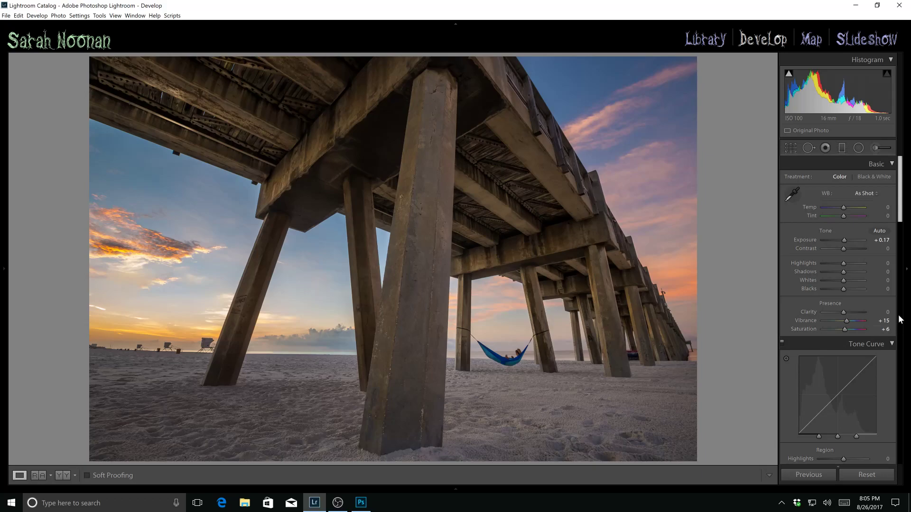
key(backslash)
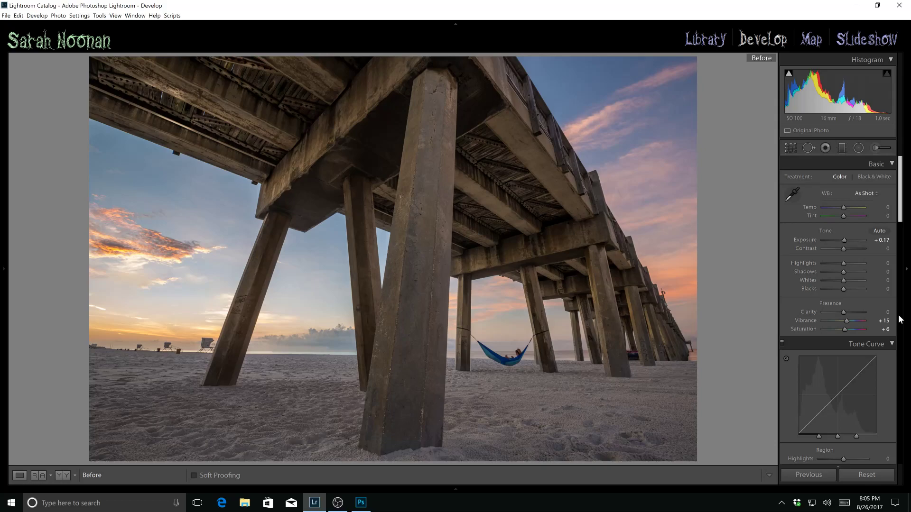
key(backslash)
key(backslash)
key(backslash)
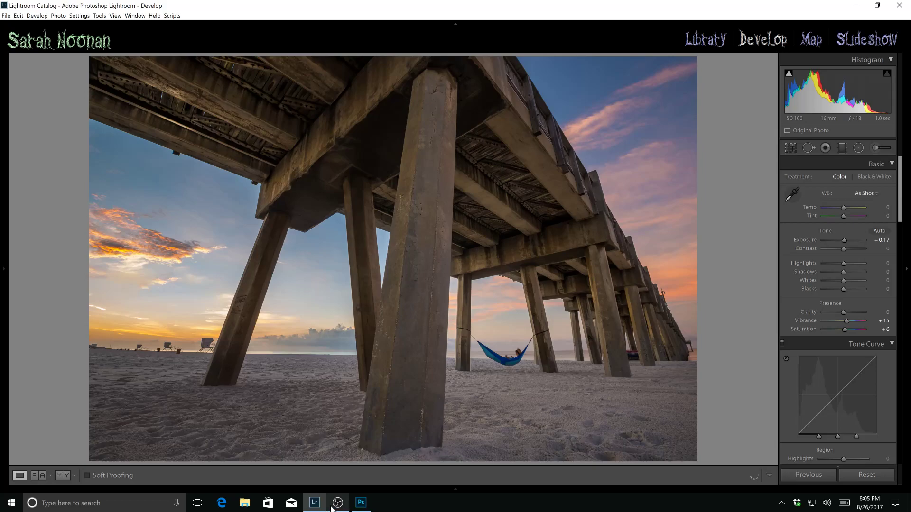
mouse_move(337, 508)
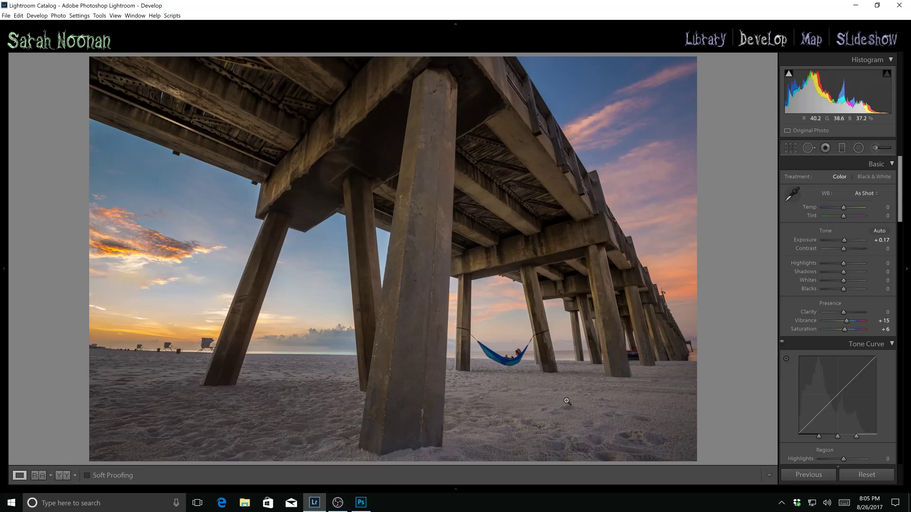
click(337, 502)
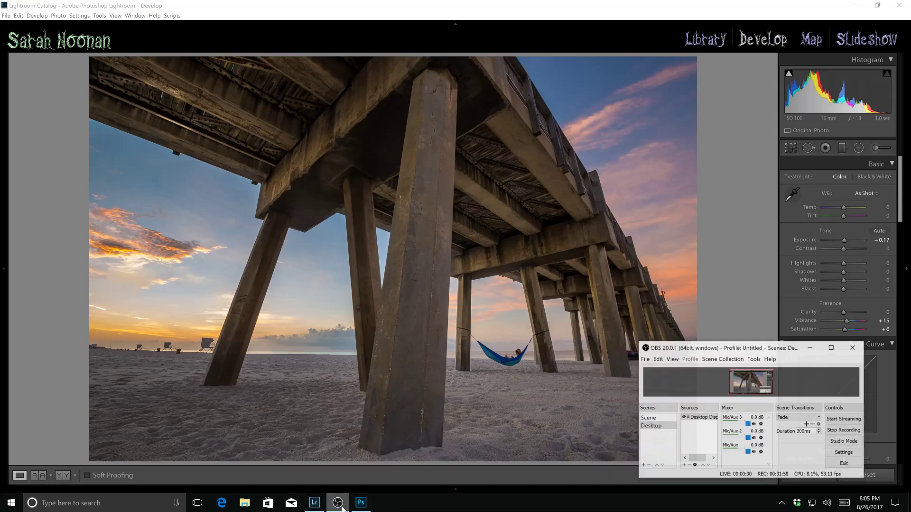